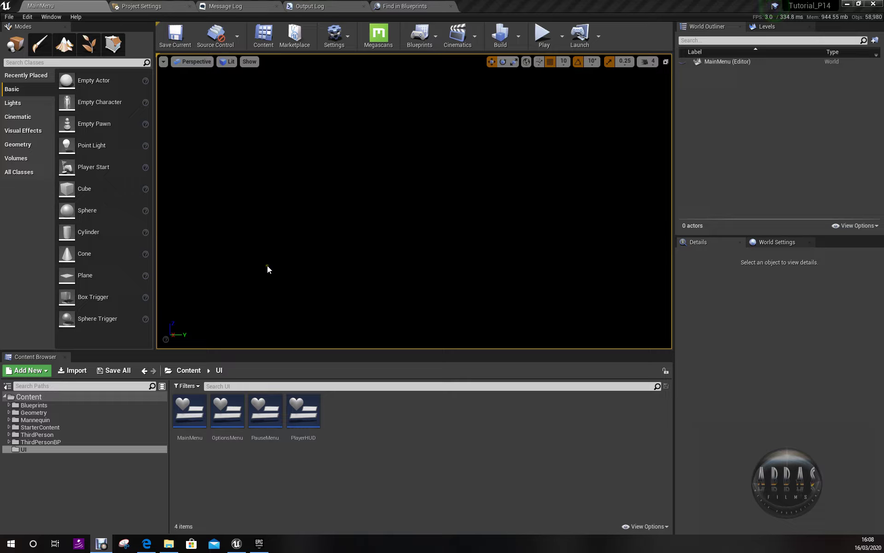
Switch to the Epic Games Launcher Library listing engine versions 4.23.1, 4.21.2 and 4.24.3.
{"action": "left_click", "coordinate": [259, 544]}
{"action": "scroll", "coordinate": [253, 252], "scroll_direction": "up", "scroll_amount": 15}
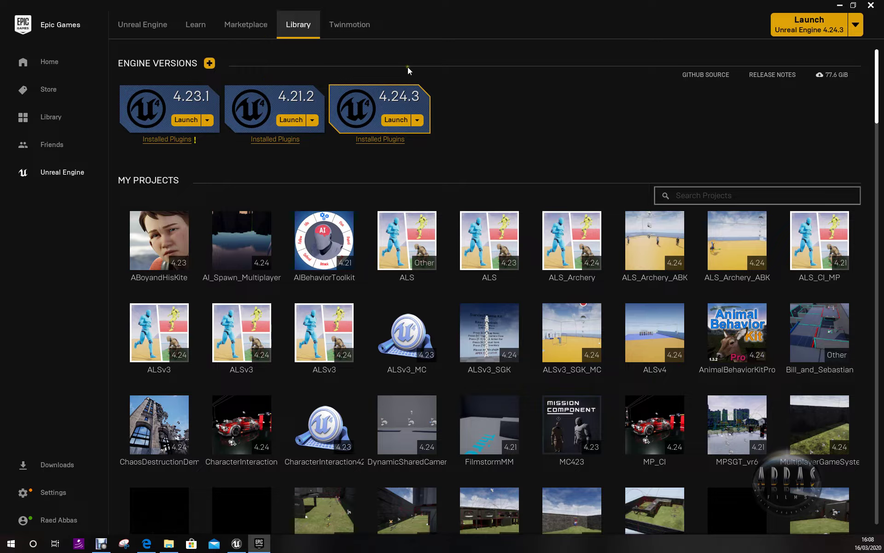
Go to the Unreal Engine Marketplace home page with its Showcase and Free For The Month listings.
{"action": "left_click", "coordinate": [244, 28]}
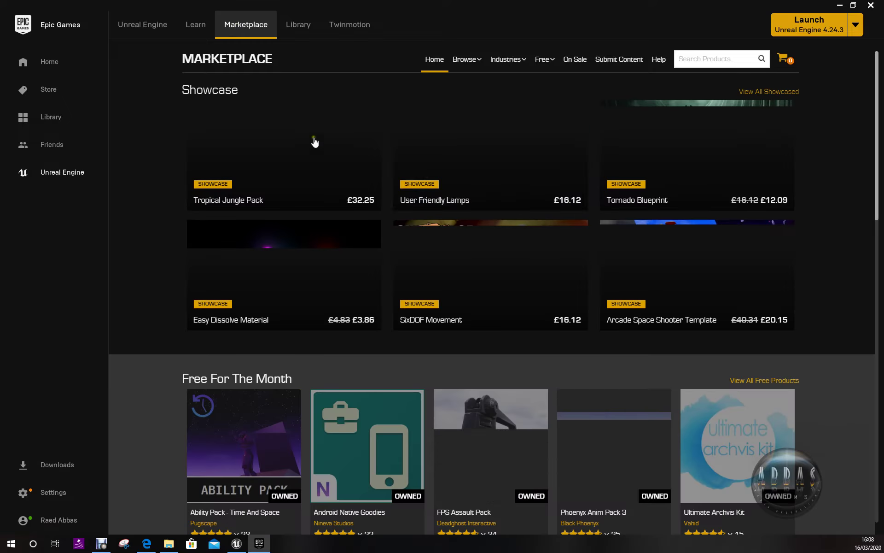
{"action": "mouse_move", "coordinate": [466, 61]}
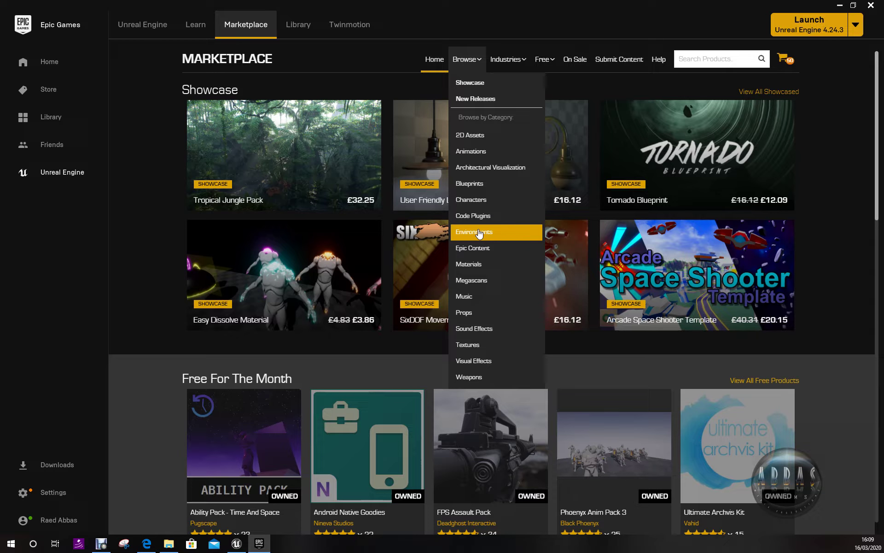
Browse the 1,376 products in the Marketplace Characters category, scrolling down and back up.
{"action": "left_click", "coordinate": [473, 199]}
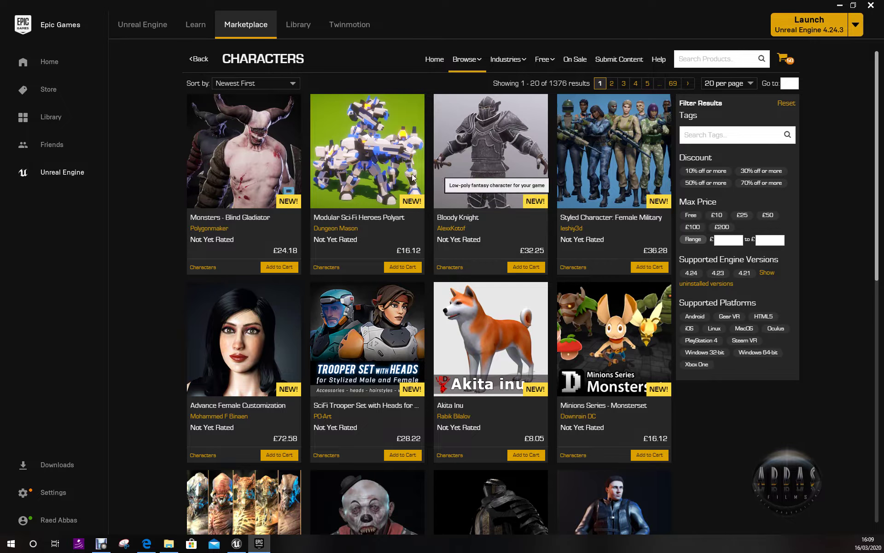
{"action": "scroll", "coordinate": [358, 198], "scroll_direction": "down", "scroll_amount": 1}
{"action": "scroll", "coordinate": [357, 198], "scroll_direction": "down", "scroll_amount": 5}
{"action": "scroll", "coordinate": [357, 198], "scroll_direction": "down", "scroll_amount": 5}
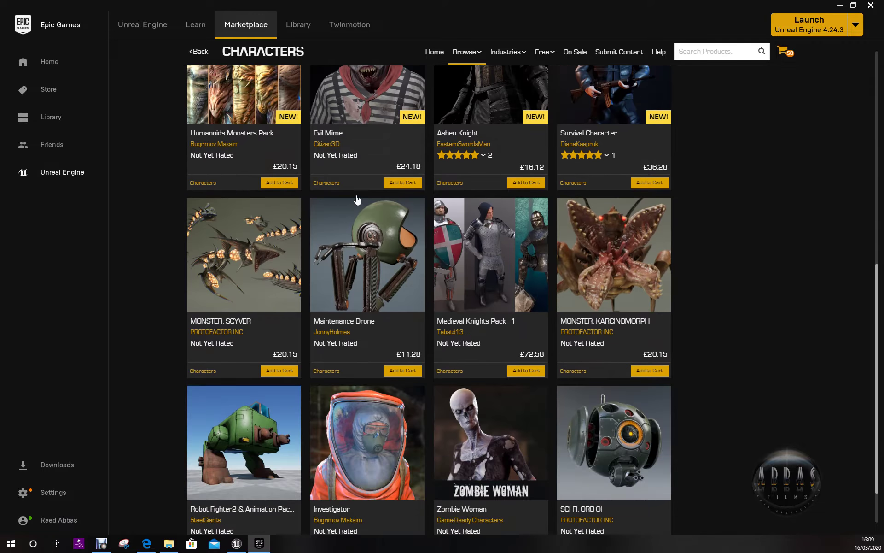
{"action": "scroll", "coordinate": [358, 199], "scroll_direction": "down", "scroll_amount": 1}
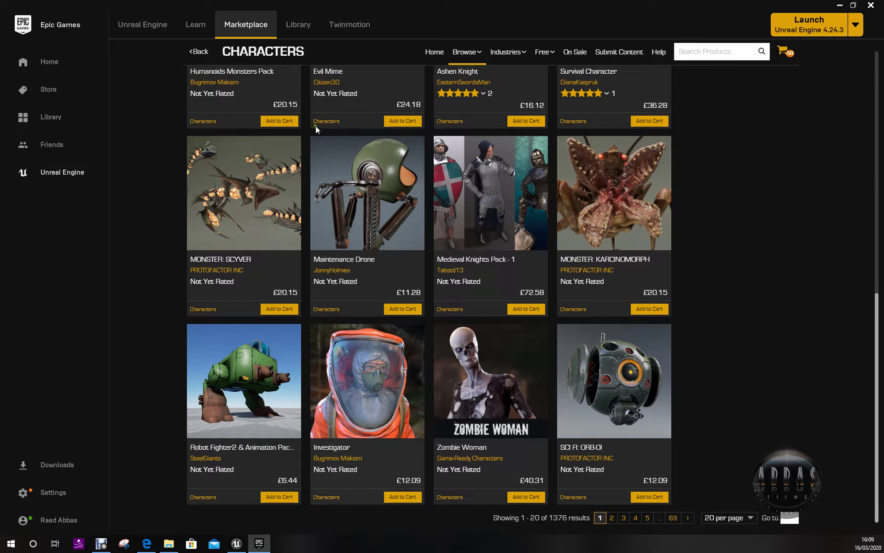
{"action": "scroll", "coordinate": [409, 86], "scroll_direction": "up", "scroll_amount": 10}
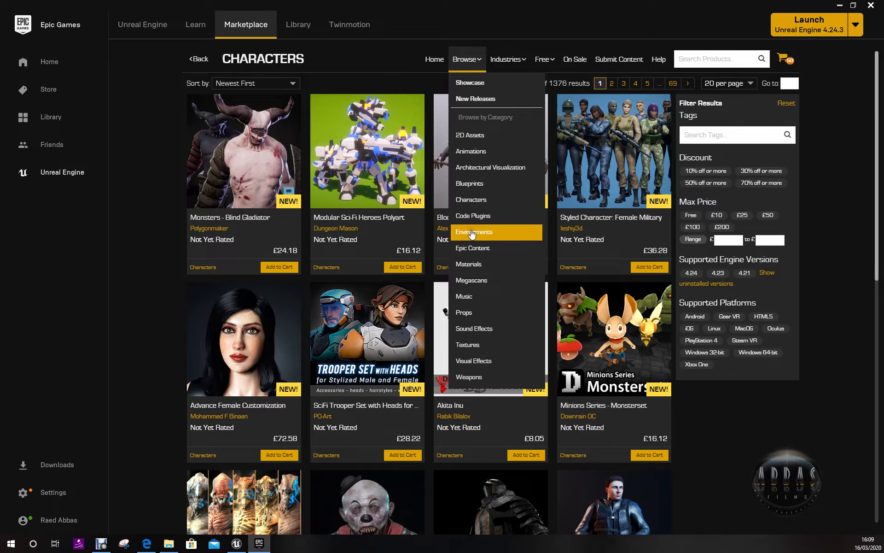
Browse the Marketplace Environments category's 1,209 products, scrolling down the results.
{"action": "left_click", "coordinate": [472, 233]}
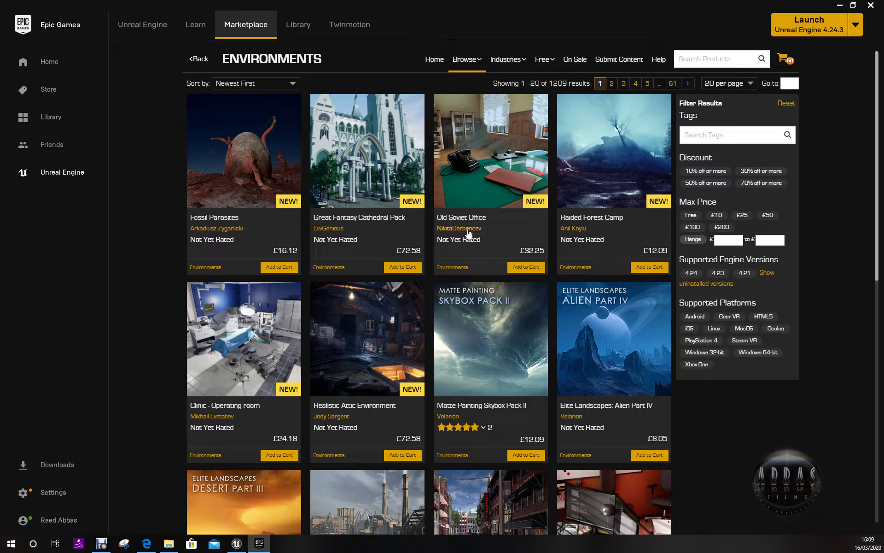
{"action": "mouse_move", "coordinate": [345, 153]}
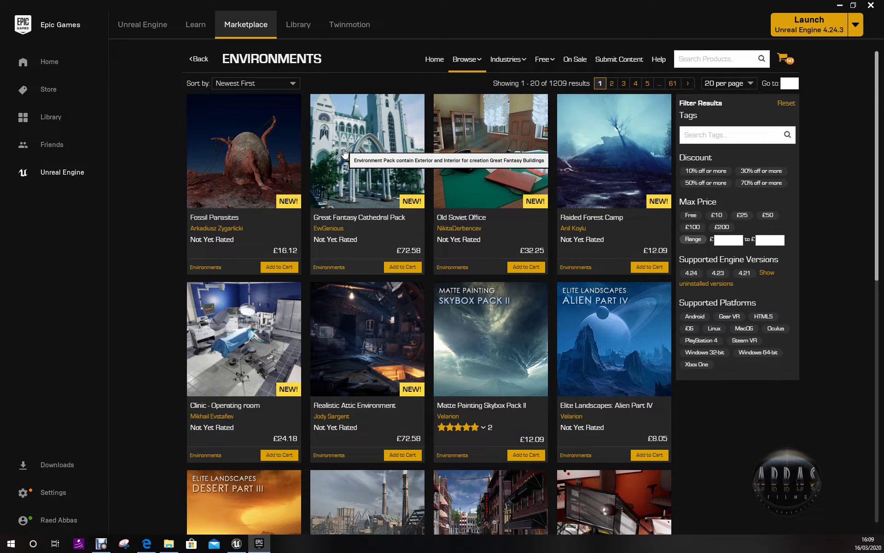
{"action": "scroll", "coordinate": [344, 153], "scroll_direction": "down", "scroll_amount": 1}
{"action": "scroll", "coordinate": [344, 153], "scroll_direction": "down", "scroll_amount": 2}
{"action": "scroll", "coordinate": [345, 153], "scroll_direction": "down", "scroll_amount": 1}
{"action": "scroll", "coordinate": [344, 153], "scroll_direction": "down", "scroll_amount": 3}
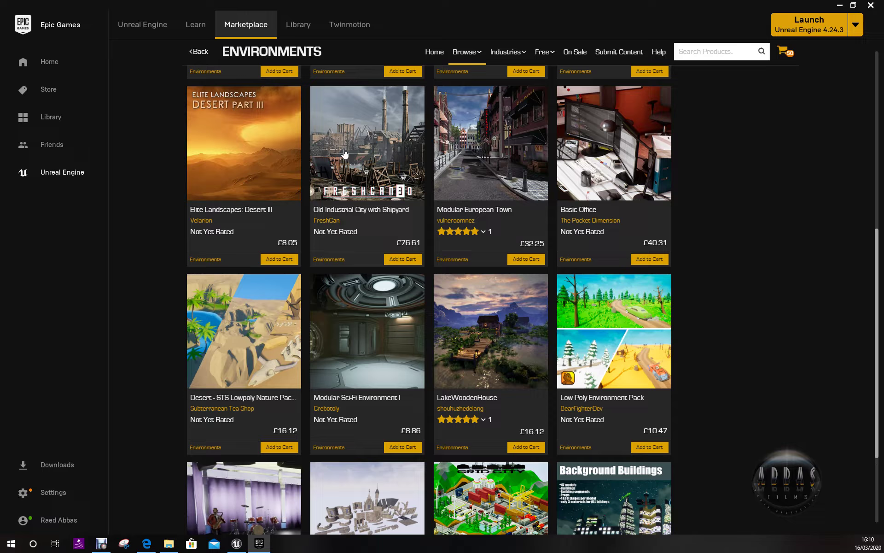
Scroll further down the Environments results and back up toward the top.
{"action": "scroll", "coordinate": [345, 154], "scroll_direction": "down", "scroll_amount": 3}
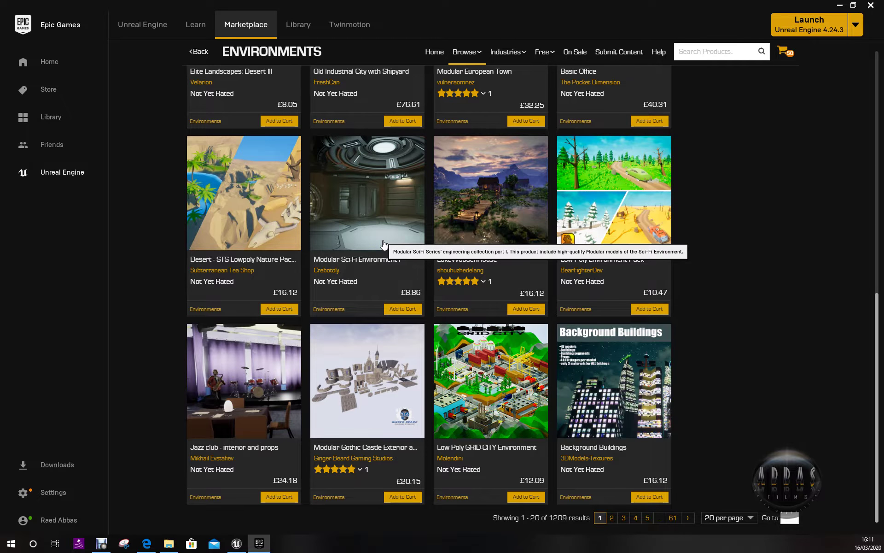
{"action": "scroll", "coordinate": [383, 244], "scroll_direction": "up", "scroll_amount": 2}
{"action": "scroll", "coordinate": [384, 244], "scroll_direction": "up", "scroll_amount": 6}
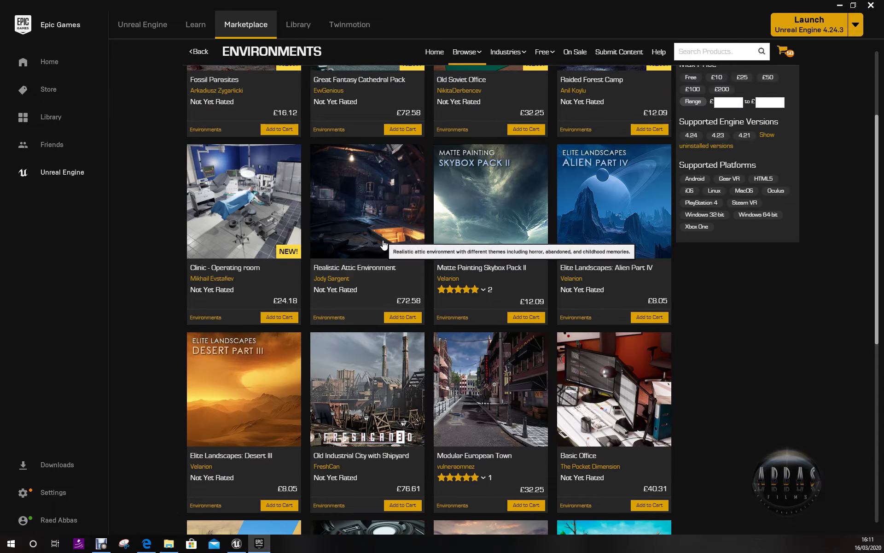
{"action": "scroll", "coordinate": [384, 244], "scroll_direction": "up", "scroll_amount": 3}
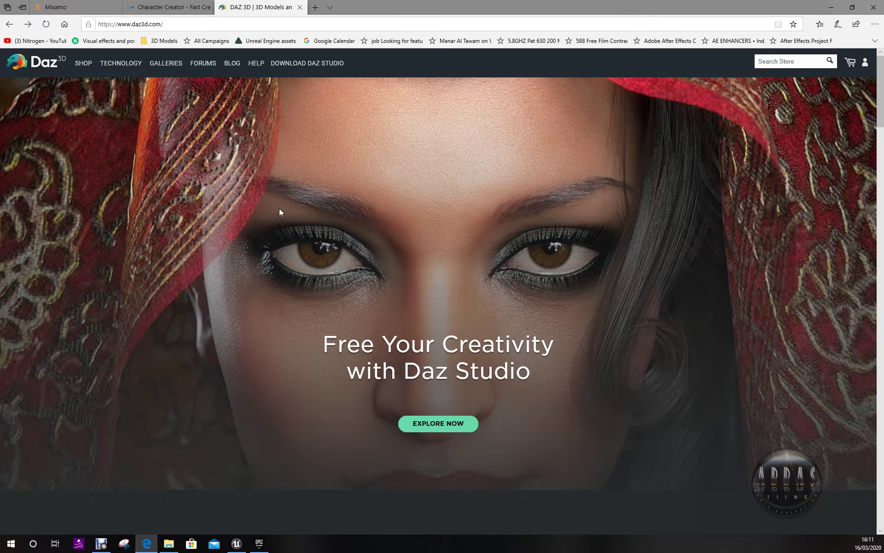
{"action": "scroll", "coordinate": [280, 212], "scroll_direction": "down", "scroll_amount": 10}
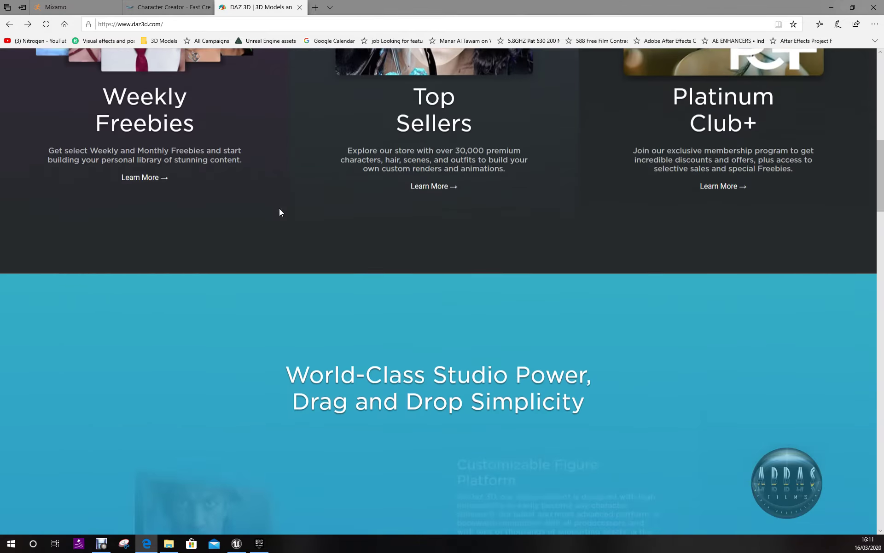
{"action": "scroll", "coordinate": [280, 212], "scroll_direction": "down", "scroll_amount": 5}
{"action": "scroll", "coordinate": [280, 212], "scroll_direction": "down", "scroll_amount": 5}
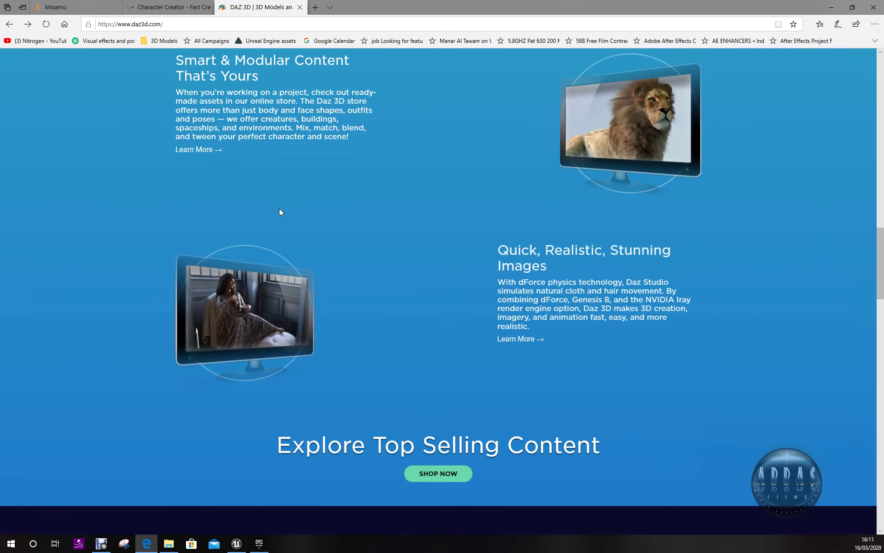
{"action": "scroll", "coordinate": [279, 211], "scroll_direction": "down", "scroll_amount": 5}
{"action": "scroll", "coordinate": [280, 211], "scroll_direction": "down", "scroll_amount": 5}
{"action": "scroll", "coordinate": [279, 212], "scroll_direction": "down", "scroll_amount": 5}
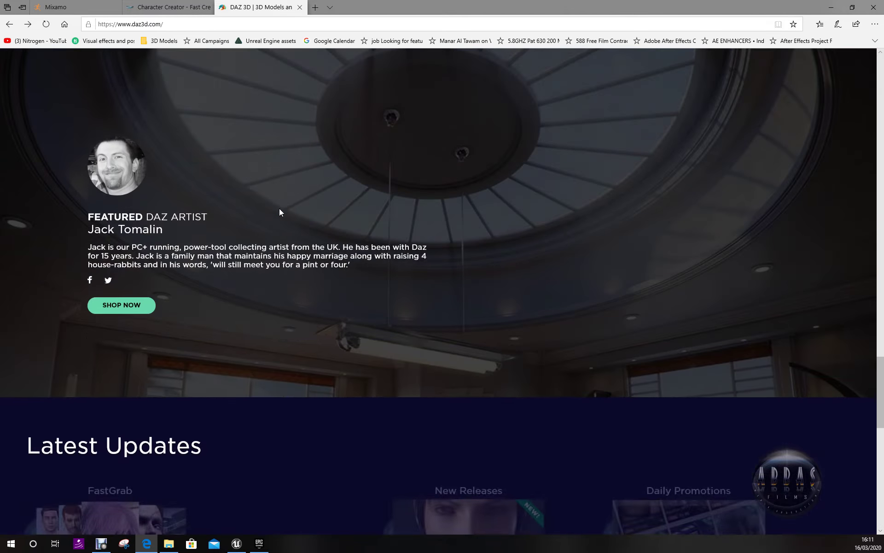
{"action": "scroll", "coordinate": [279, 212], "scroll_direction": "down", "scroll_amount": 5}
{"action": "scroll", "coordinate": [280, 212], "scroll_direction": "down", "scroll_amount": 4}
{"action": "scroll", "coordinate": [279, 212], "scroll_direction": "down", "scroll_amount": 2}
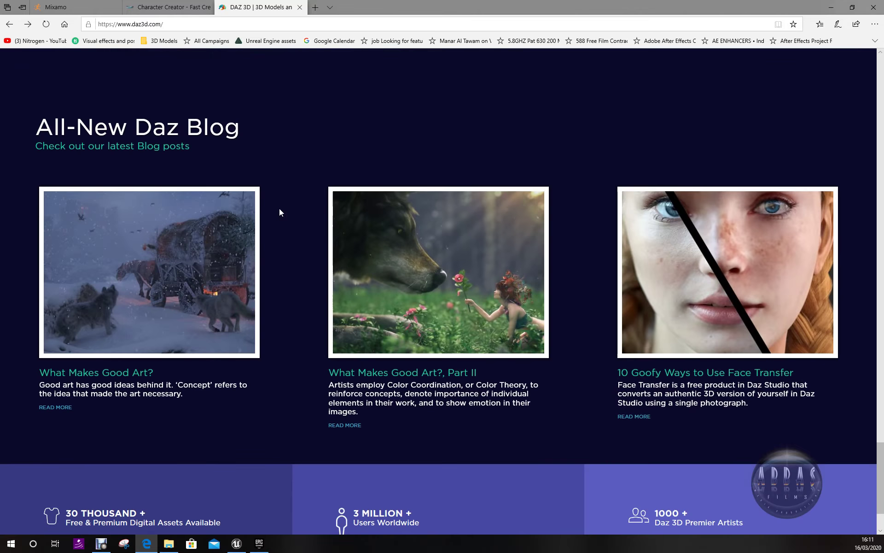
{"action": "scroll", "coordinate": [280, 212], "scroll_direction": "down", "scroll_amount": 2}
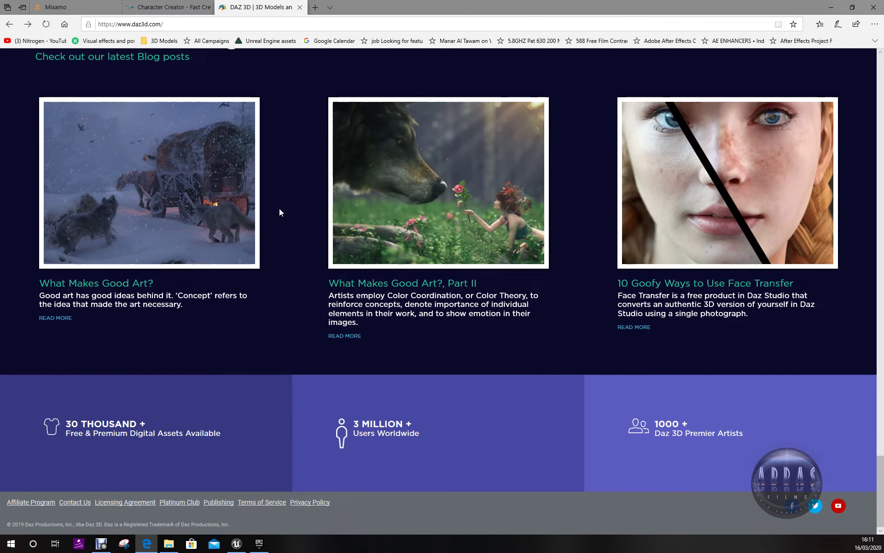
{"action": "scroll", "coordinate": [279, 213], "scroll_direction": "up", "scroll_amount": 10}
{"action": "scroll", "coordinate": [280, 212], "scroll_direction": "up", "scroll_amount": 5}
{"action": "scroll", "coordinate": [280, 213], "scroll_direction": "up", "scroll_amount": 5}
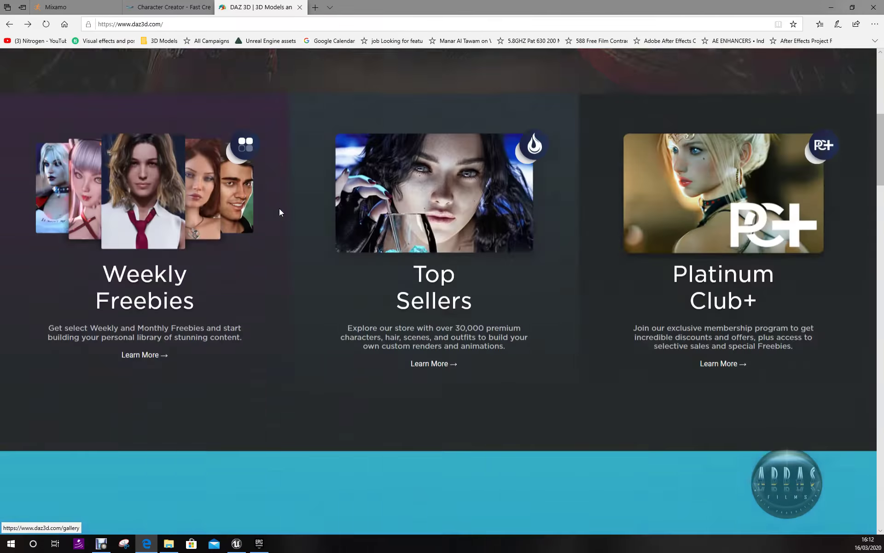
{"action": "scroll", "coordinate": [279, 213], "scroll_direction": "up", "scroll_amount": 10}
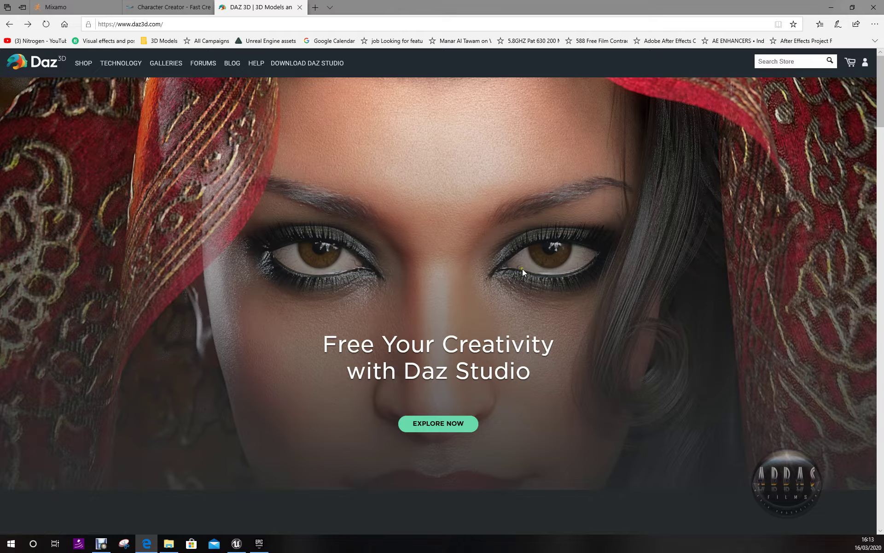
View the Character Creator 3 page without the newsletter popup, down to its 'A Cost Saving Tool' section.
{"action": "left_click", "coordinate": [168, 6]}
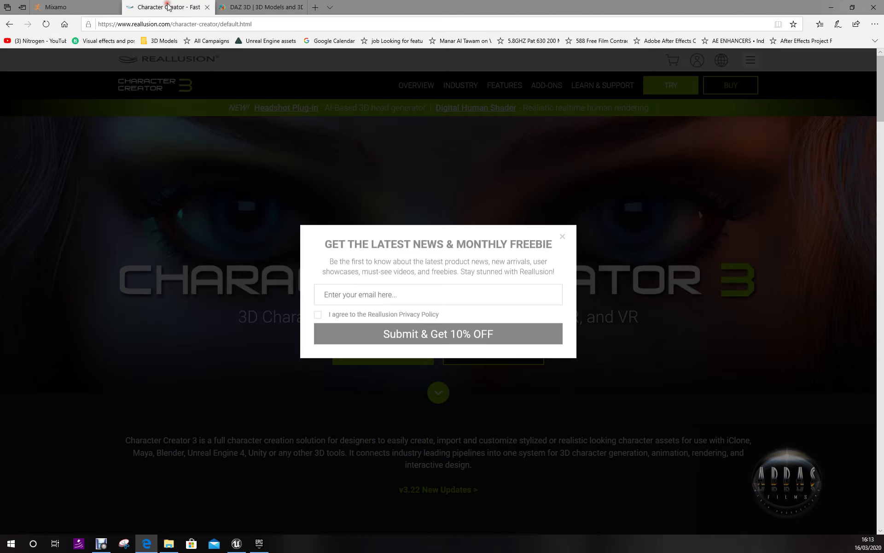
{"action": "left_click", "coordinate": [562, 237]}
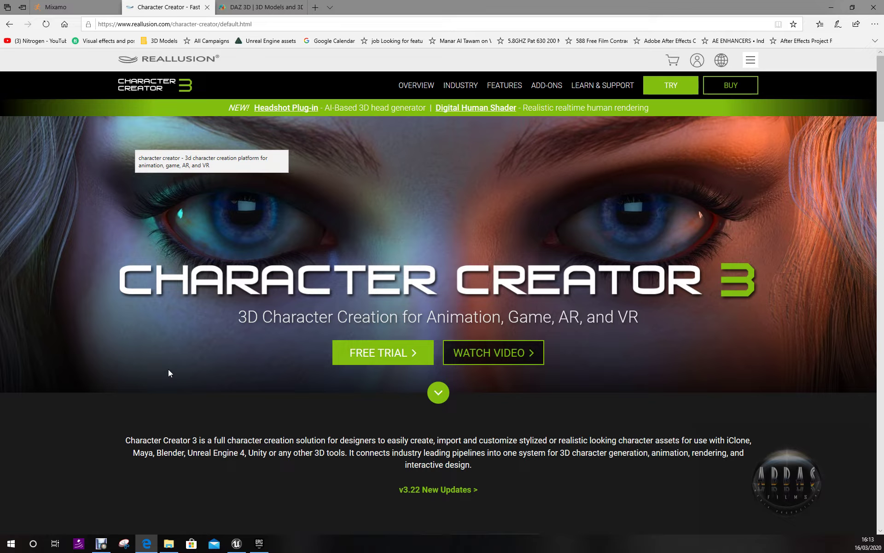
{"action": "scroll", "coordinate": [171, 333], "scroll_direction": "down", "scroll_amount": 5}
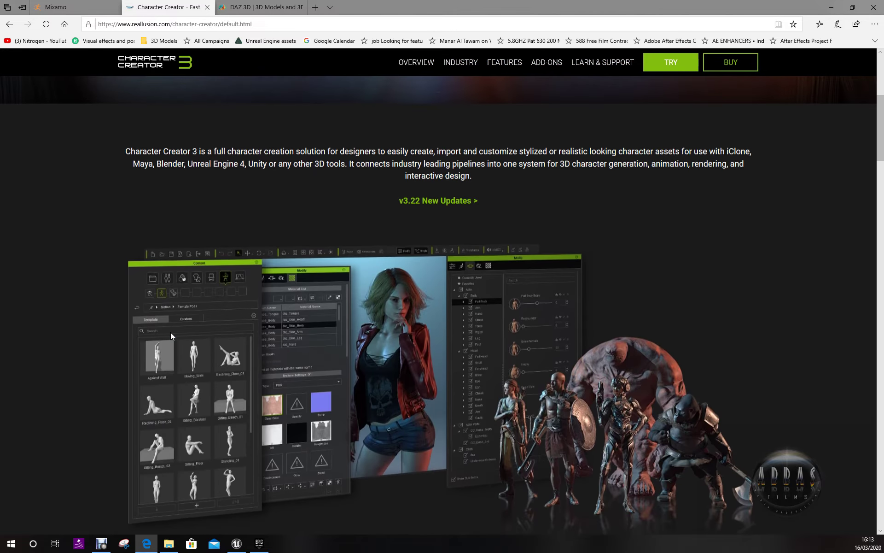
{"action": "scroll", "coordinate": [170, 333], "scroll_direction": "down", "scroll_amount": 5}
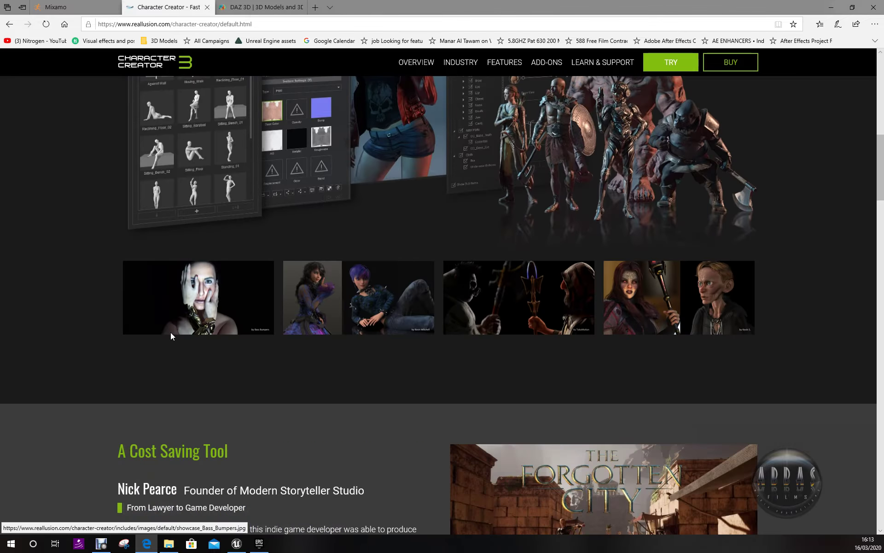
{"action": "scroll", "coordinate": [171, 332], "scroll_direction": "down", "scroll_amount": 5}
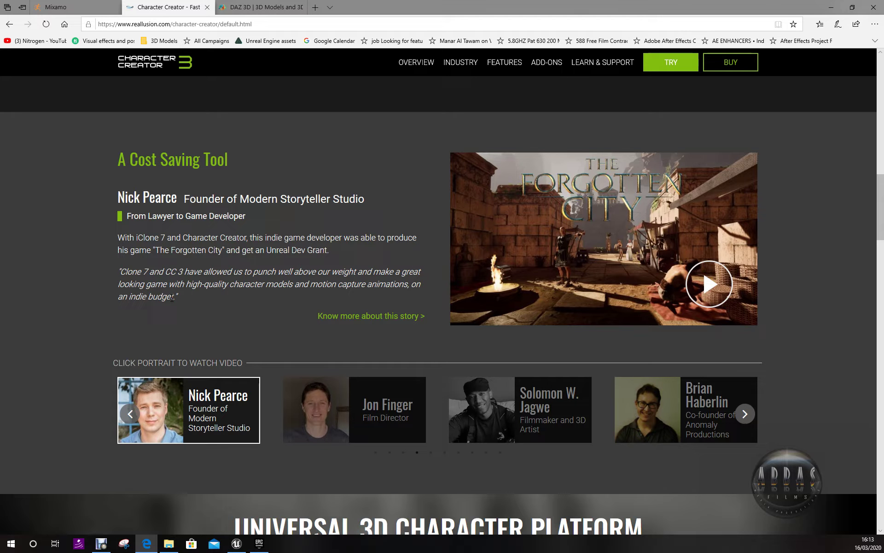
Scroll through the Character Creator page, then switch to the Mixamo animation library.
{"action": "scroll", "coordinate": [171, 298], "scroll_direction": "down", "scroll_amount": 2}
{"action": "scroll", "coordinate": [172, 297], "scroll_direction": "down", "scroll_amount": 8}
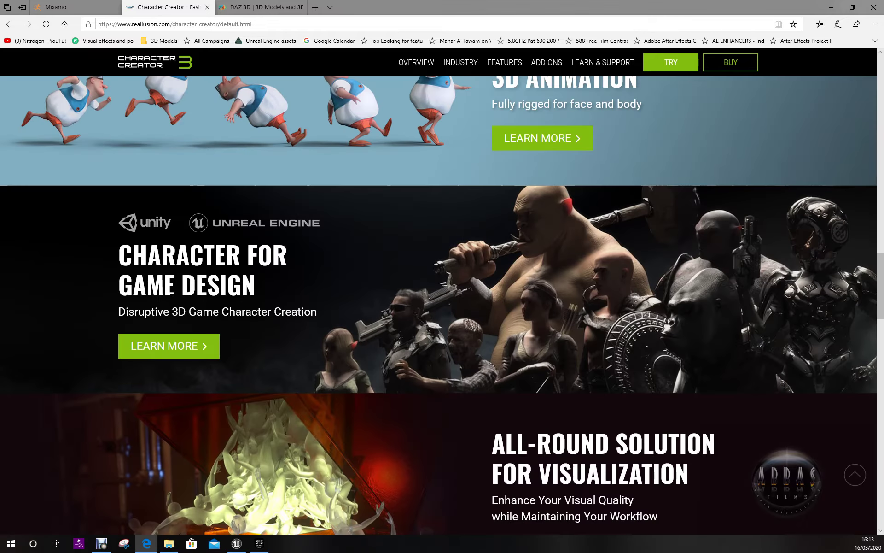
{"action": "scroll", "coordinate": [172, 294], "scroll_direction": "down", "scroll_amount": 5}
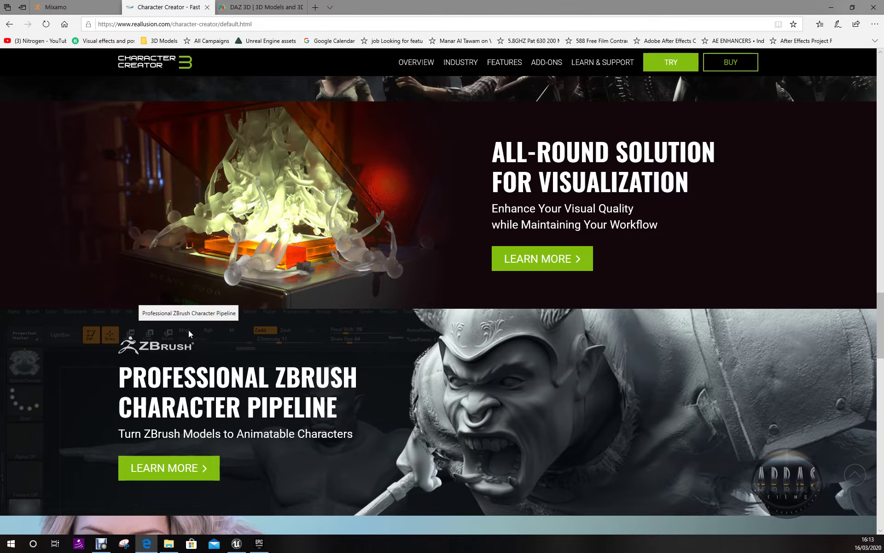
{"action": "scroll", "coordinate": [189, 330], "scroll_direction": "up", "scroll_amount": 5}
{"action": "scroll", "coordinate": [189, 329], "scroll_direction": "up", "scroll_amount": 4}
{"action": "scroll", "coordinate": [189, 329], "scroll_direction": "up", "scroll_amount": 5}
{"action": "scroll", "coordinate": [189, 330], "scroll_direction": "up", "scroll_amount": 3}
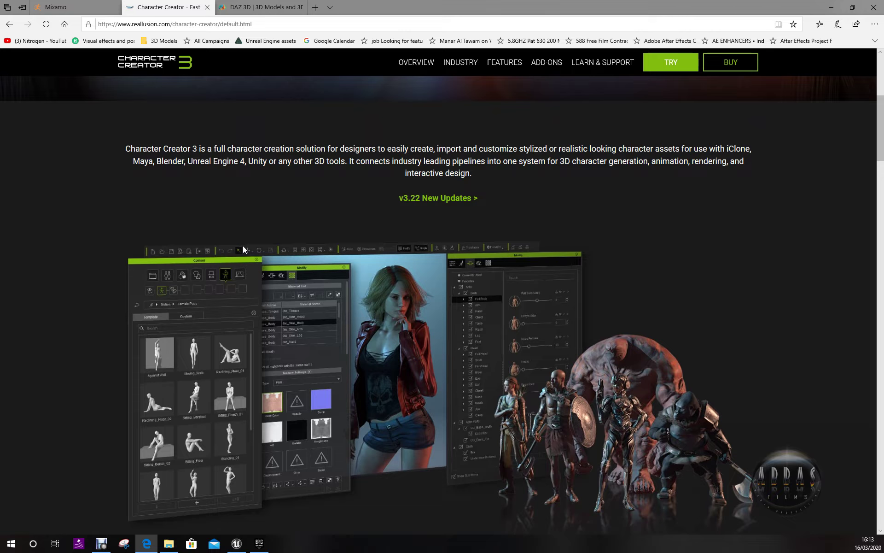
{"action": "scroll", "coordinate": [243, 249], "scroll_direction": "up", "scroll_amount": 6}
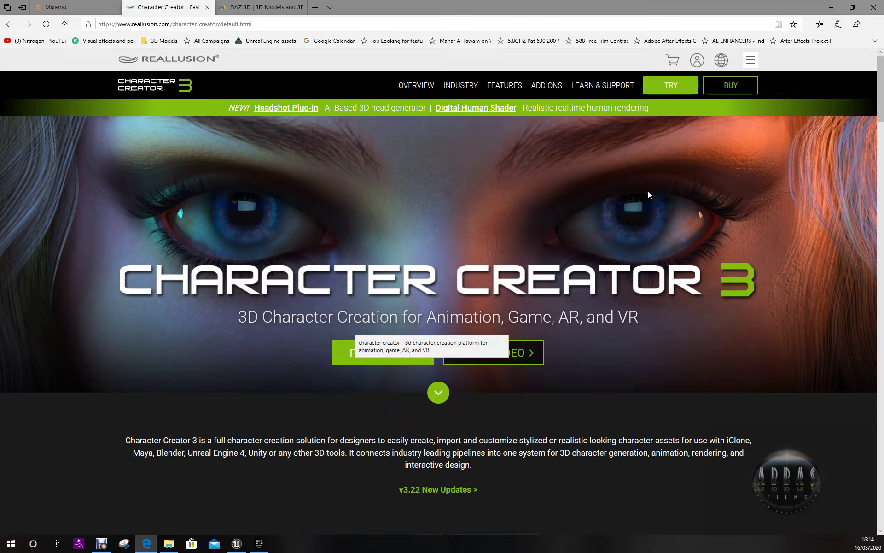
{"action": "left_click", "coordinate": [75, 10]}
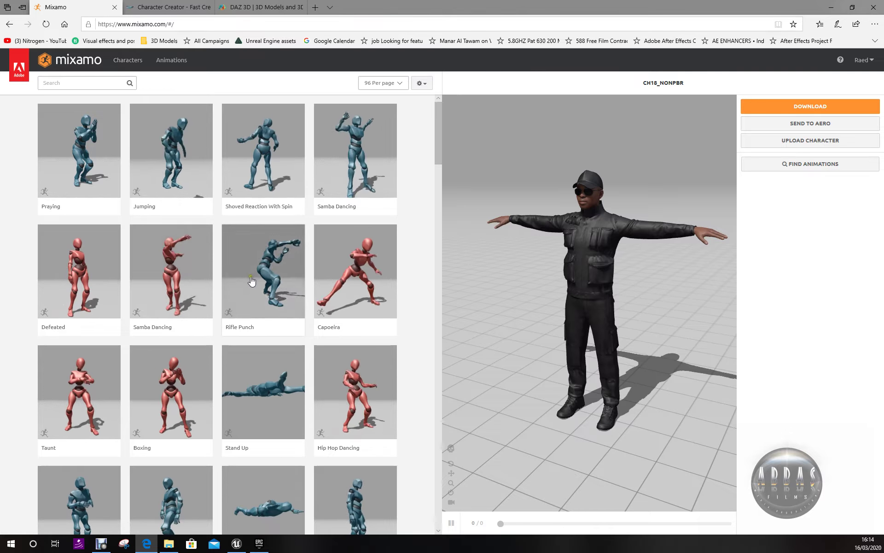
{"action": "scroll", "coordinate": [252, 281], "scroll_direction": "down", "scroll_amount": 10}
{"action": "scroll", "coordinate": [251, 282], "scroll_direction": "down", "scroll_amount": 2}
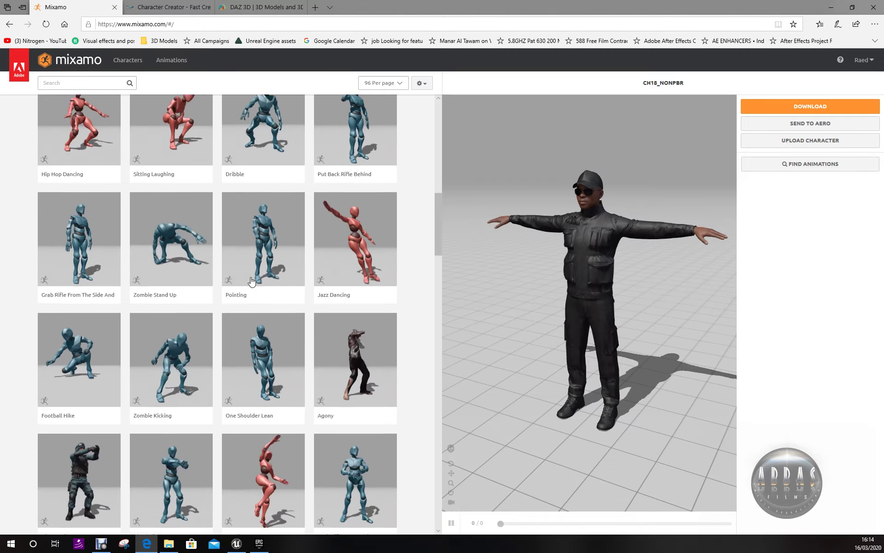
{"action": "scroll", "coordinate": [252, 281], "scroll_direction": "down", "scroll_amount": 5}
{"action": "scroll", "coordinate": [252, 281], "scroll_direction": "down", "scroll_amount": 5}
{"action": "scroll", "coordinate": [252, 281], "scroll_direction": "down", "scroll_amount": 4}
{"action": "scroll", "coordinate": [252, 281], "scroll_direction": "down", "scroll_amount": 5}
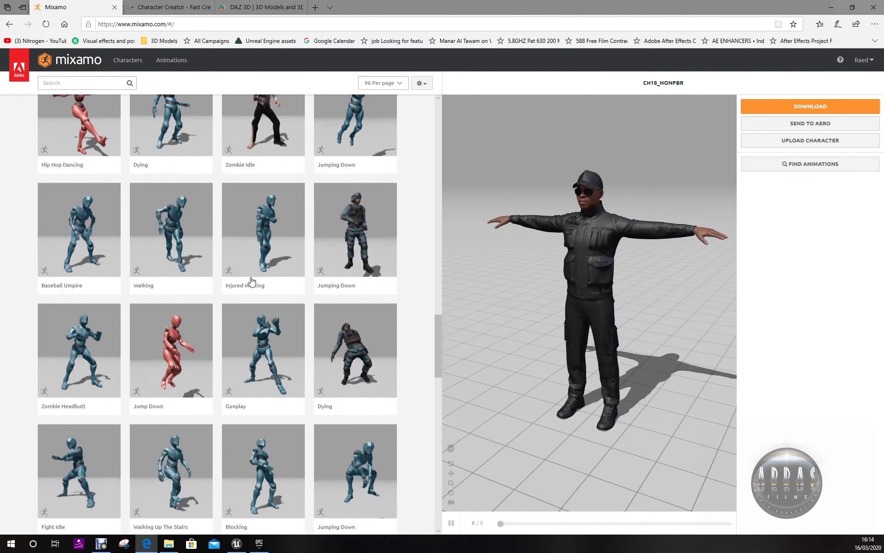
{"action": "scroll", "coordinate": [252, 282], "scroll_direction": "down", "scroll_amount": 4}
{"action": "scroll", "coordinate": [251, 282], "scroll_direction": "down", "scroll_amount": 5}
{"action": "scroll", "coordinate": [249, 282], "scroll_direction": "down", "scroll_amount": 5}
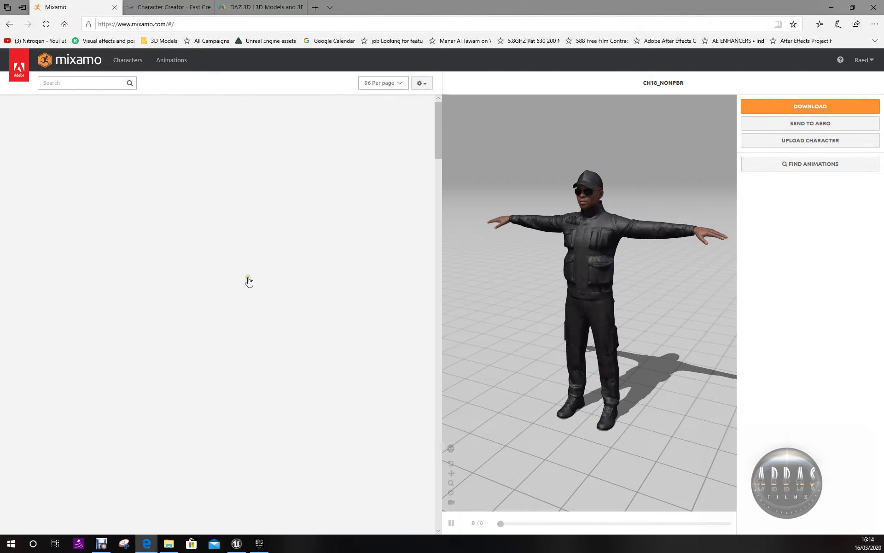
Start a Mixamo animation search and close the genre filter, then return to the Epic Games Launcher.
{"action": "left_click", "coordinate": [57, 83]}
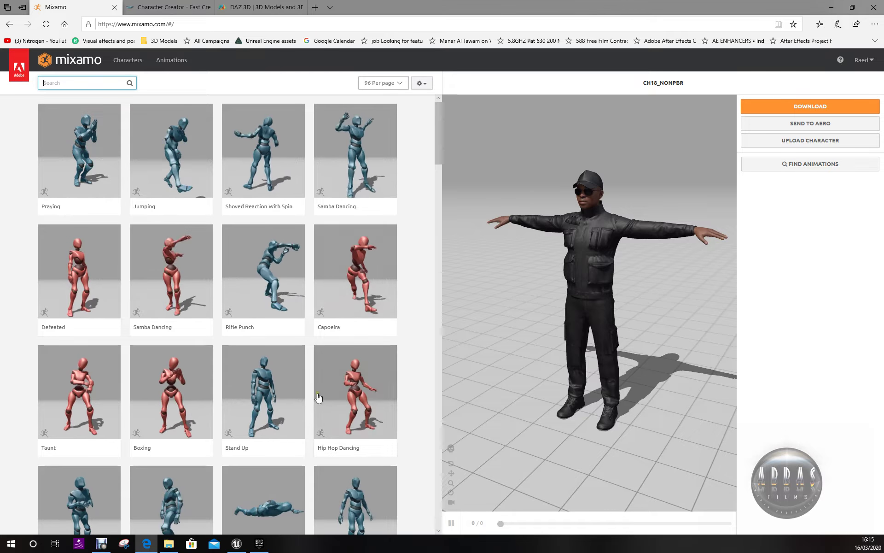
{"action": "left_click", "coordinate": [259, 543]}
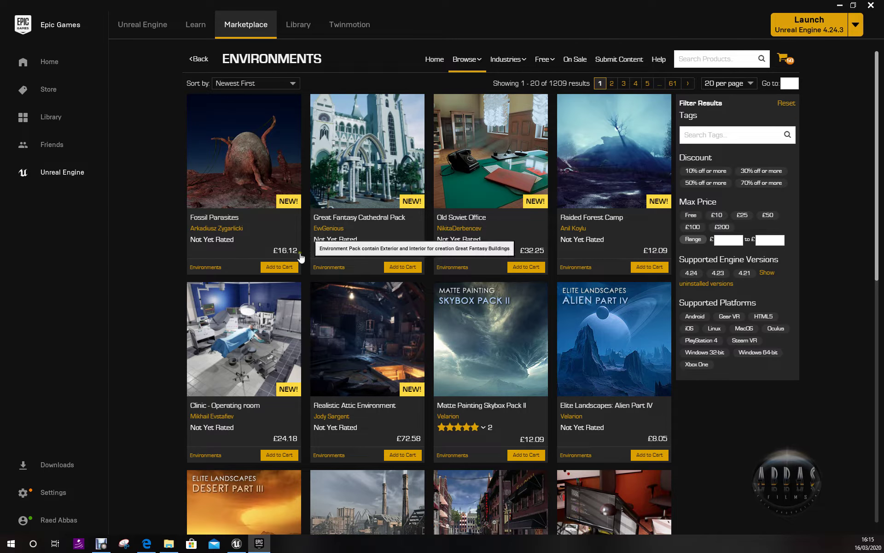
{"action": "left_click", "coordinate": [147, 543]}
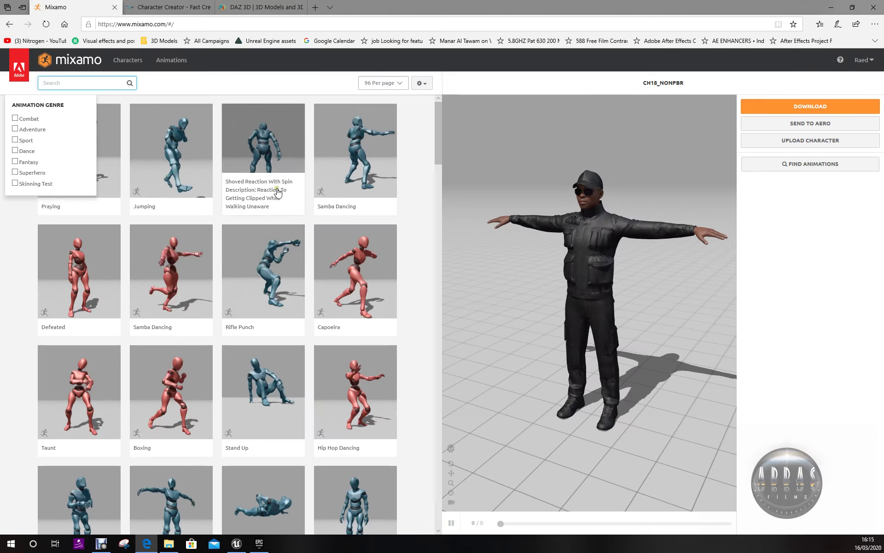
{"action": "left_click", "coordinate": [13, 259]}
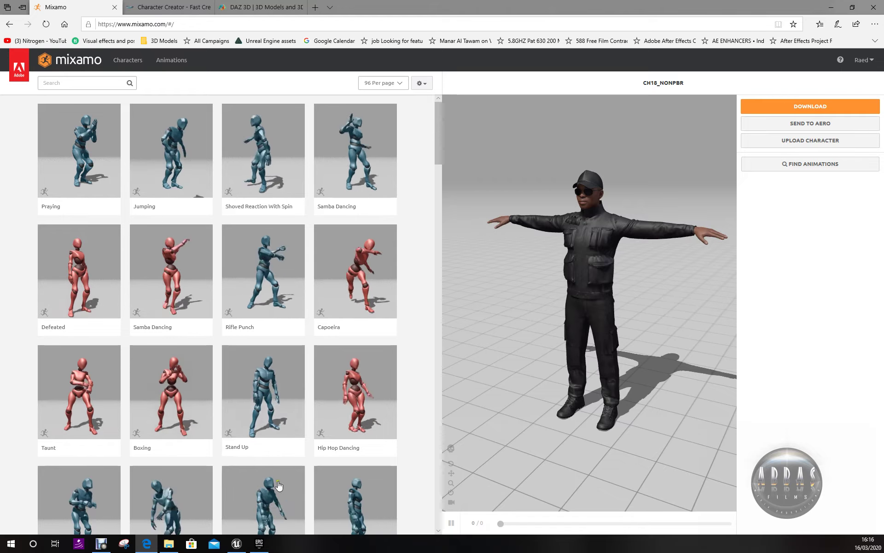
{"action": "left_click", "coordinate": [259, 543]}
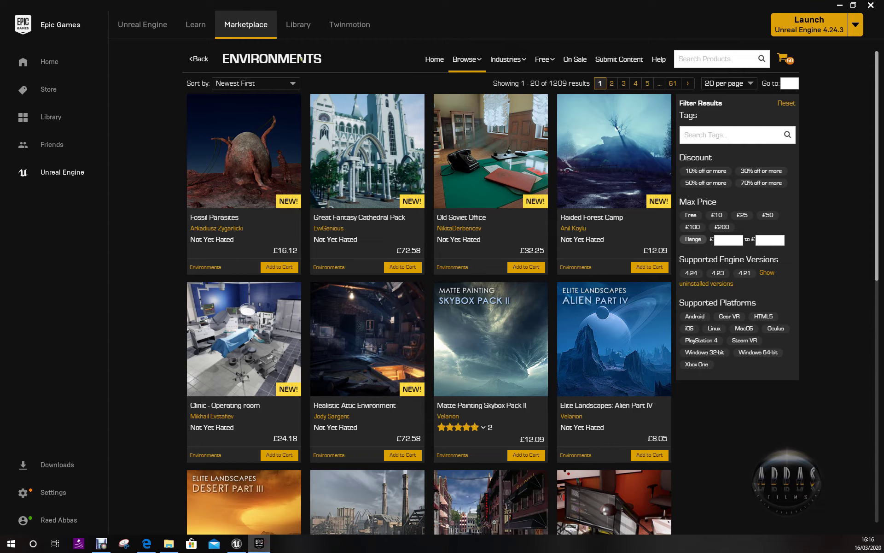
Find the Mixamo Animation Retargeting plugin via a 'mixam' Marketplace search, then return to the Library.
{"action": "left_click", "coordinate": [714, 56]}
{"action": "type", "text": "mi"}
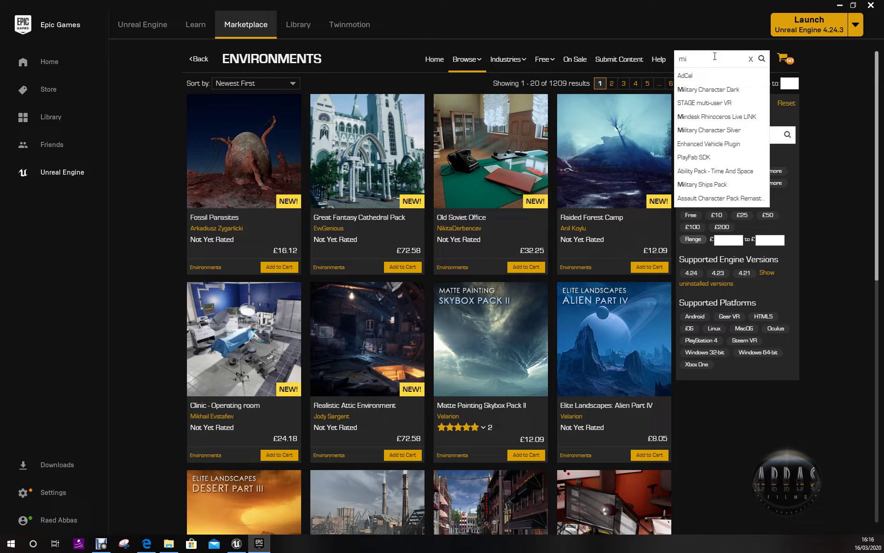
{"action": "type", "text": "xamo"}
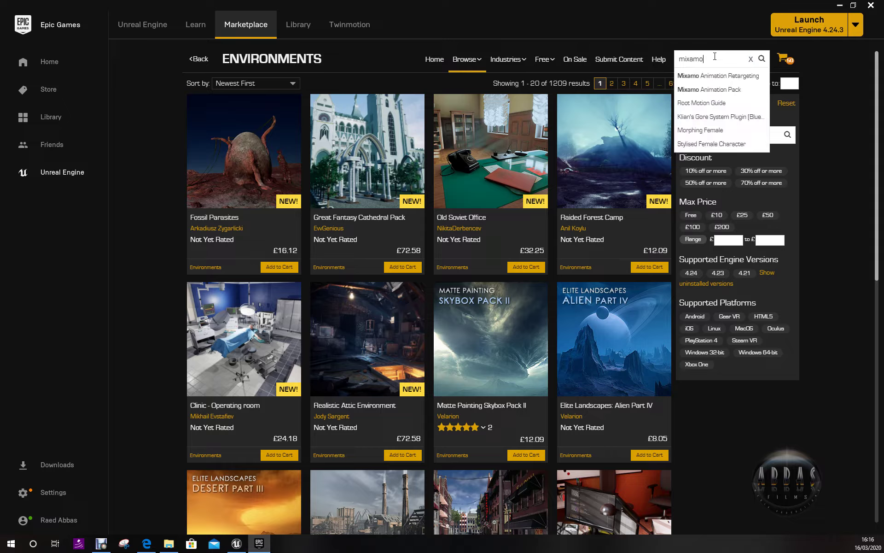
{"action": "left_click", "coordinate": [716, 75]}
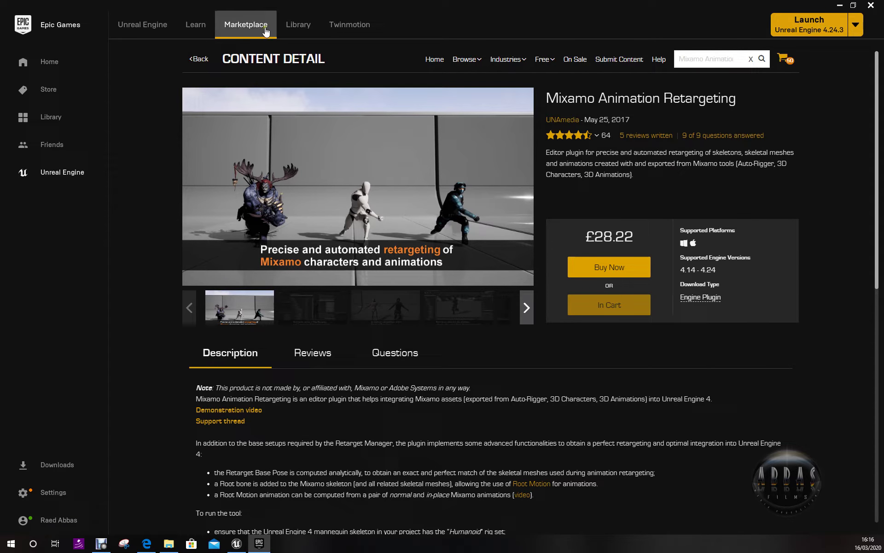
{"action": "left_click", "coordinate": [289, 26]}
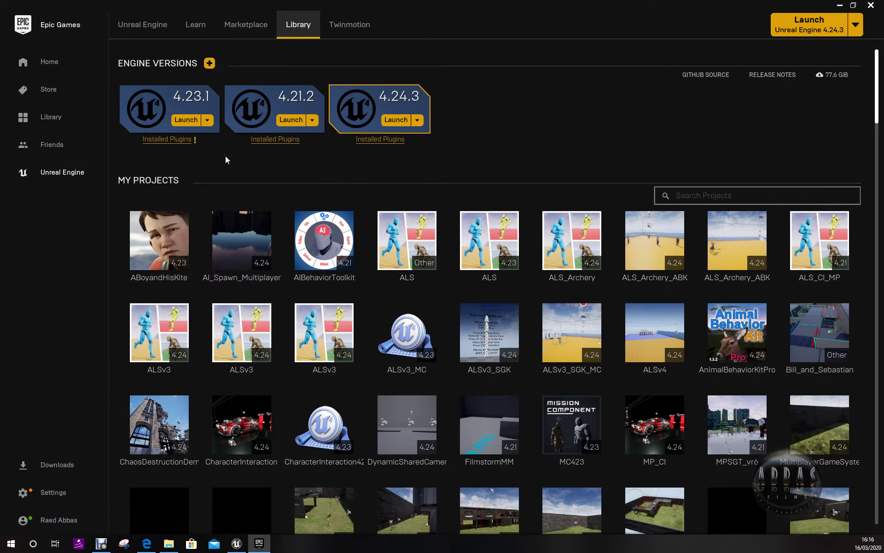
Review the Library Vault's owned assets, including Chibi Characters, then return to the Marketplace.
{"action": "scroll", "coordinate": [225, 156], "scroll_direction": "down", "scroll_amount": 15}
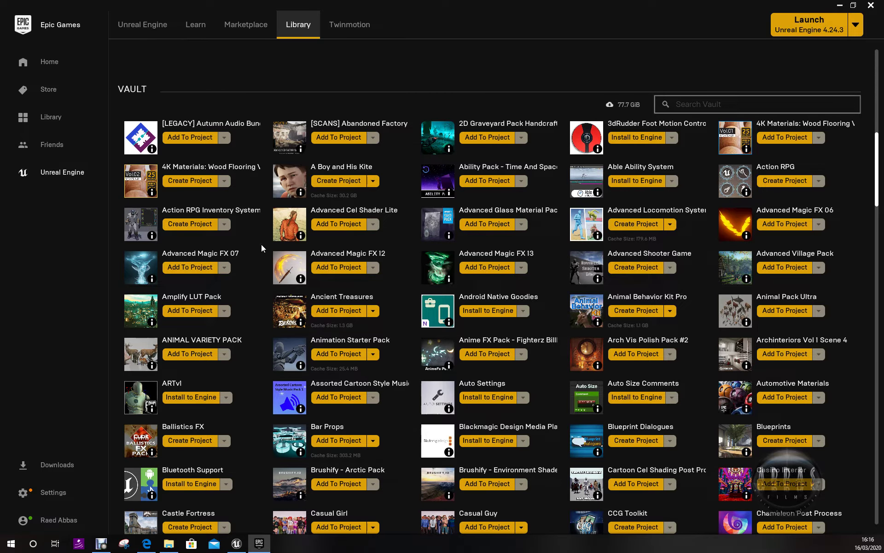
{"action": "scroll", "coordinate": [261, 248], "scroll_direction": "down", "scroll_amount": 4}
{"action": "scroll", "coordinate": [262, 249], "scroll_direction": "down", "scroll_amount": 4}
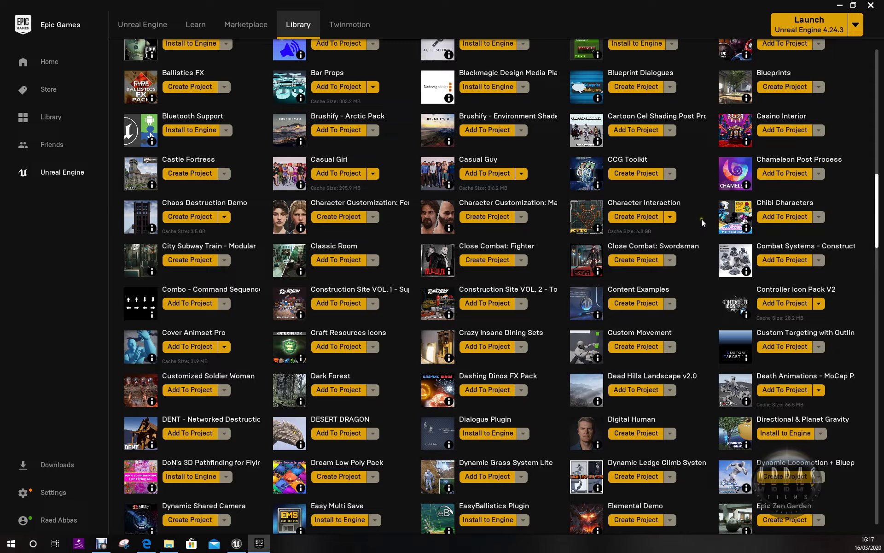
{"action": "left_click", "coordinate": [236, 24]}
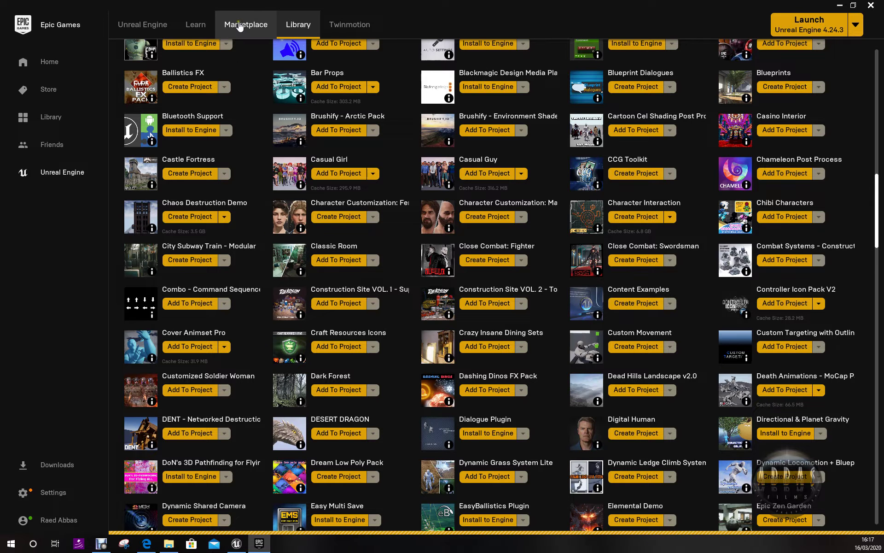
Show the Marketplace's Free For The Month products, all five already owned.
{"action": "left_click", "coordinate": [239, 25]}
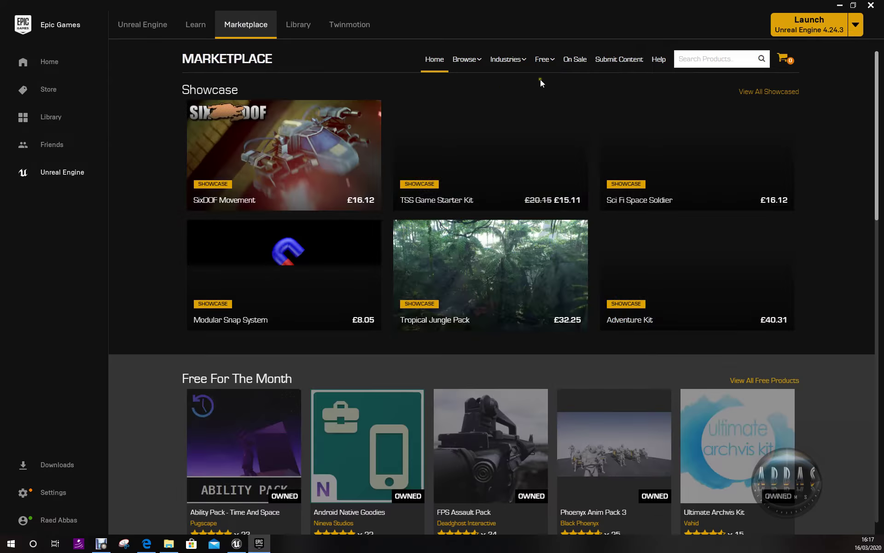
{"action": "mouse_move", "coordinate": [545, 61]}
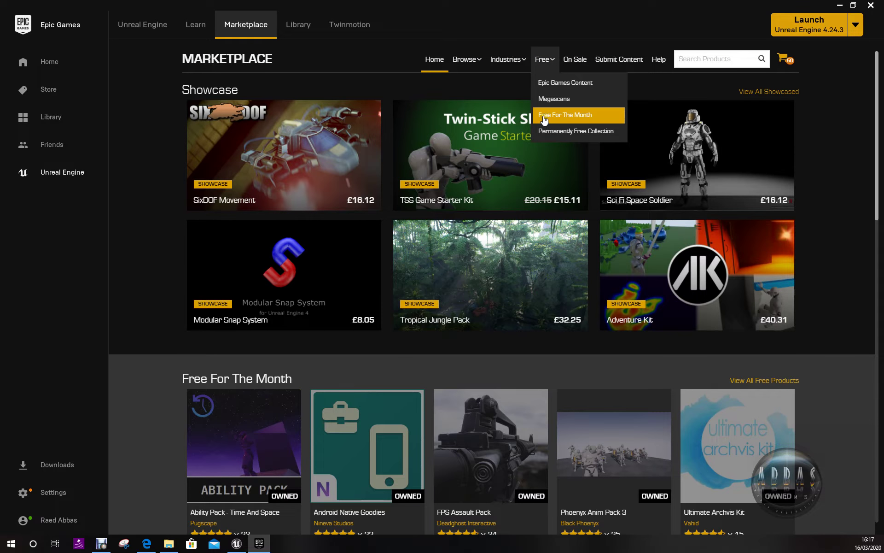
{"action": "left_click", "coordinate": [589, 116]}
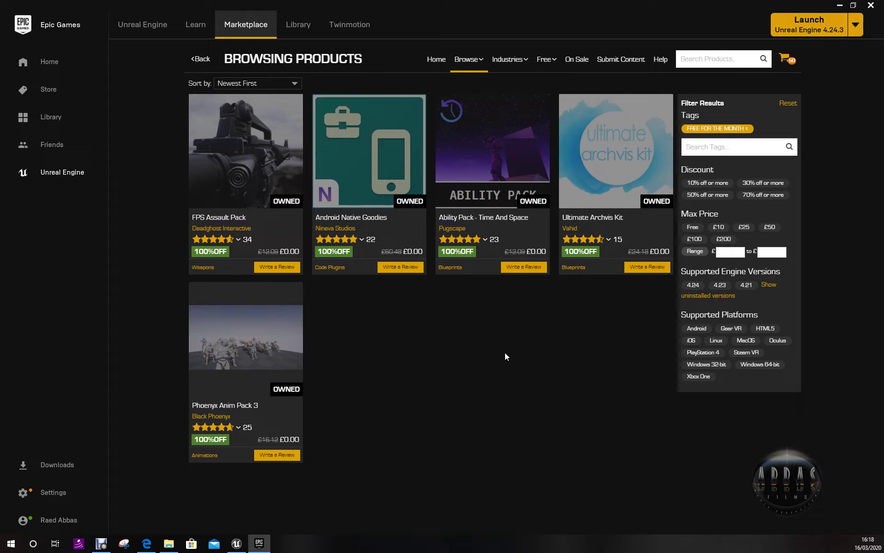
Return to the Library Vault, where Chibi Characters is among the owned assets.
{"action": "left_click", "coordinate": [295, 24]}
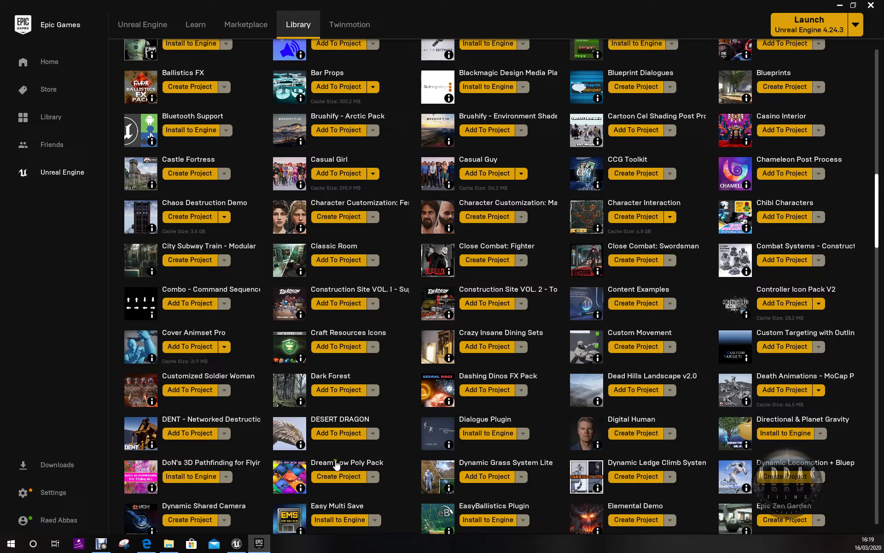
Start adding Chibi Characters to a project with Show all projects ticked, listing projects through Vengeance.
{"action": "left_click", "coordinate": [778, 221]}
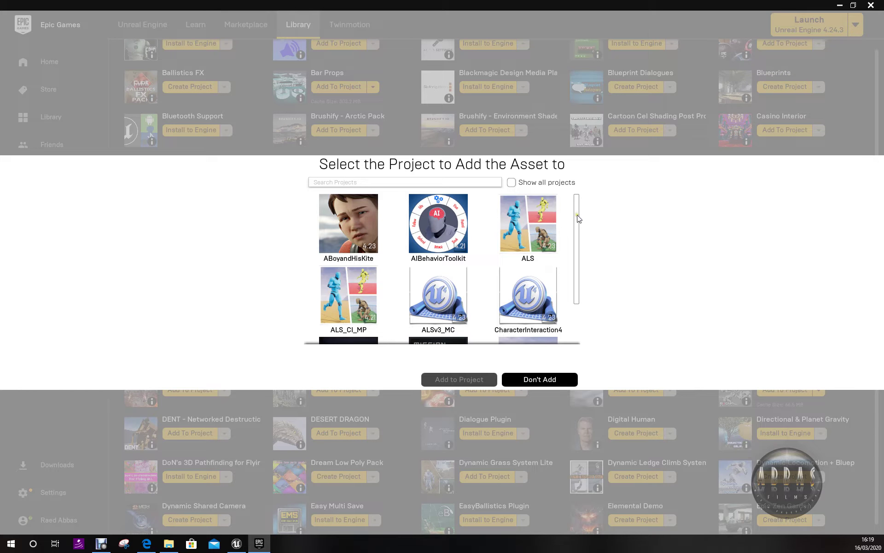
{"action": "left_click_drag", "start_coordinate": [576, 218], "coordinate": [569, 303]}
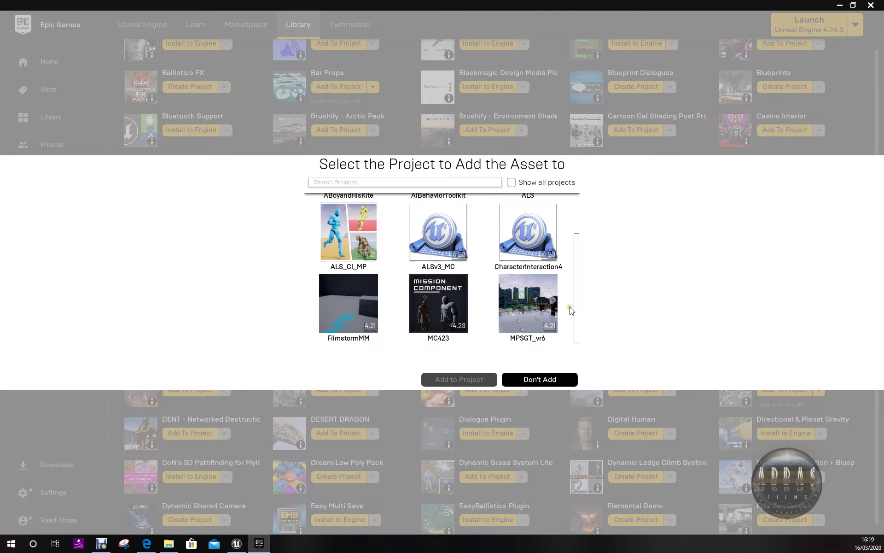
{"action": "mouse_move", "coordinate": [580, 310]}
{"action": "left_mouse_down"}
{"action": "mouse_move", "coordinate": [575, 251]}
{"action": "mouse_move", "coordinate": [575, 323]}
{"action": "left_mouse_up"}
{"action": "left_click_drag", "start_coordinate": [577, 316], "coordinate": [577, 245]}
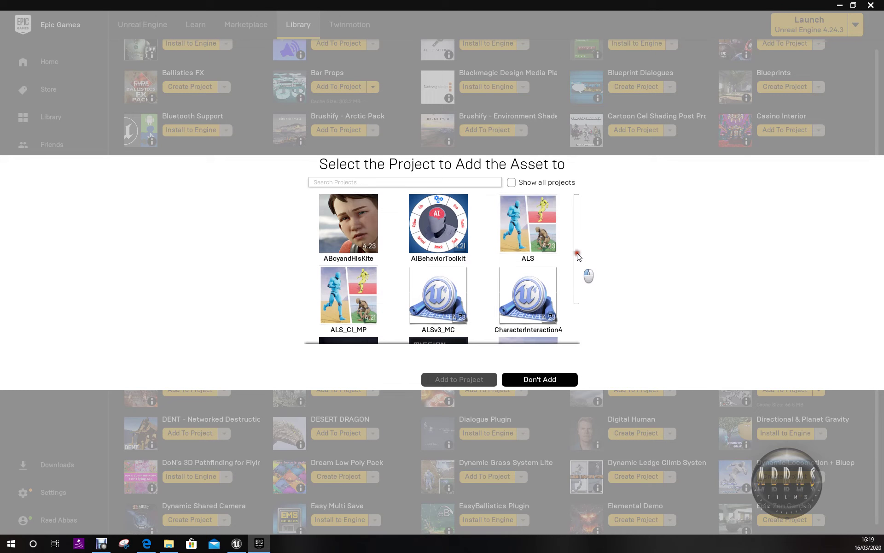
{"action": "left_click", "coordinate": [511, 184]}
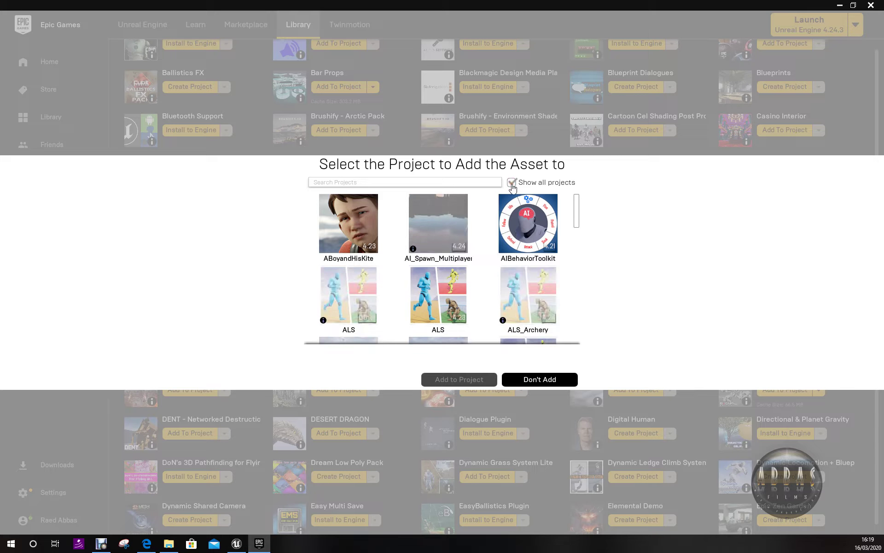
{"action": "left_click_drag", "start_coordinate": [579, 209], "coordinate": [581, 237]}
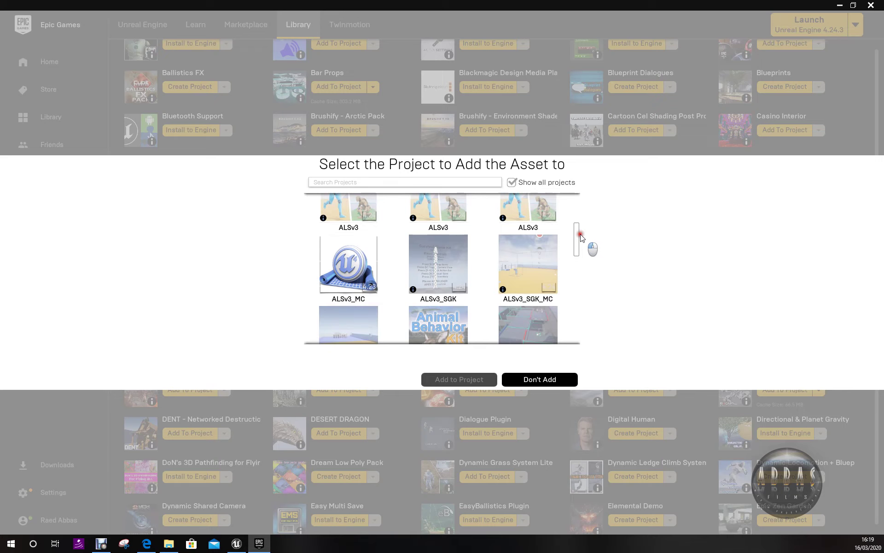
{"action": "left_click_drag", "start_coordinate": [581, 237], "coordinate": [577, 326]}
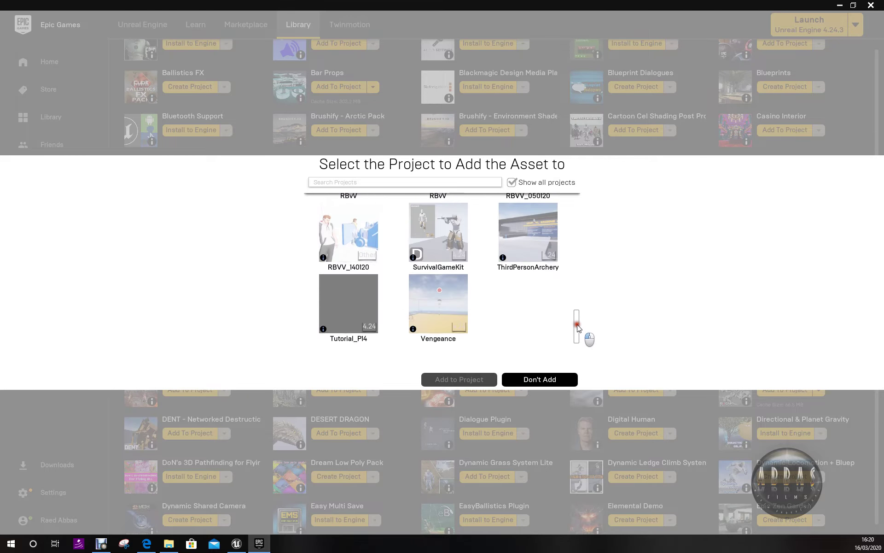
Add Chibi Characters to Tutorial_P14 at engine version 4.23, then begin a Dream Low Poly Pack project.
{"action": "left_click", "coordinate": [352, 303]}
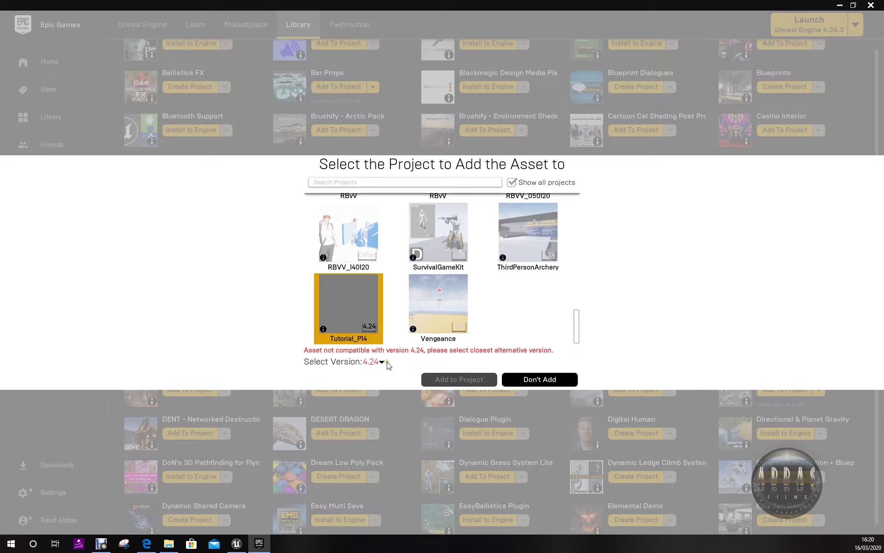
{"action": "left_click", "coordinate": [368, 362]}
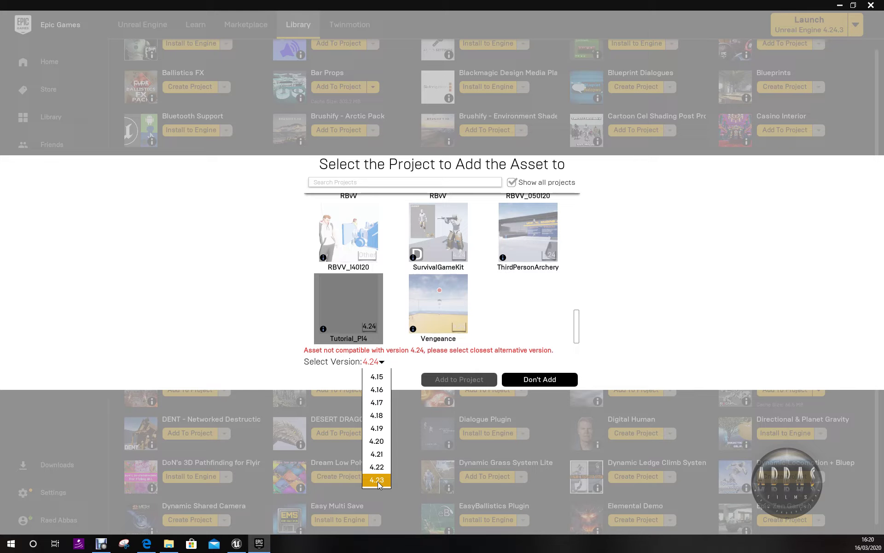
{"action": "left_click", "coordinate": [378, 480]}
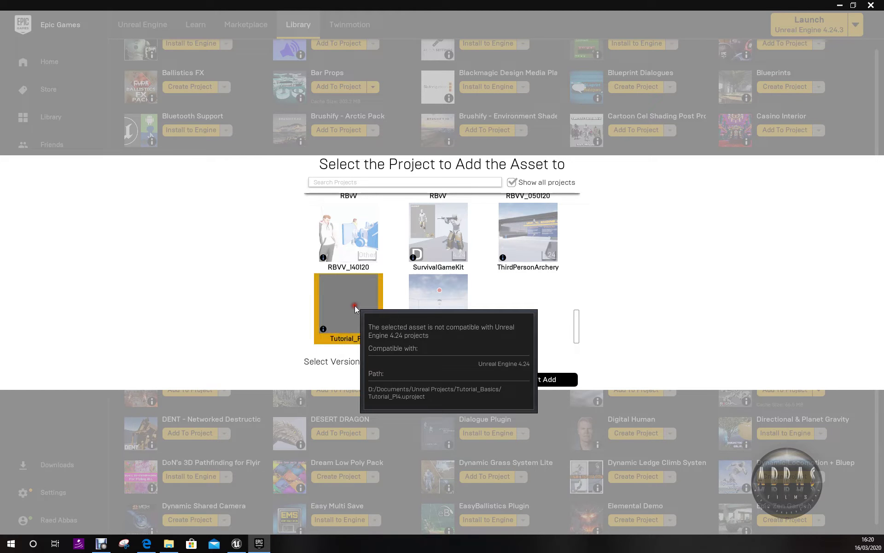
{"action": "left_click", "coordinate": [347, 316]}
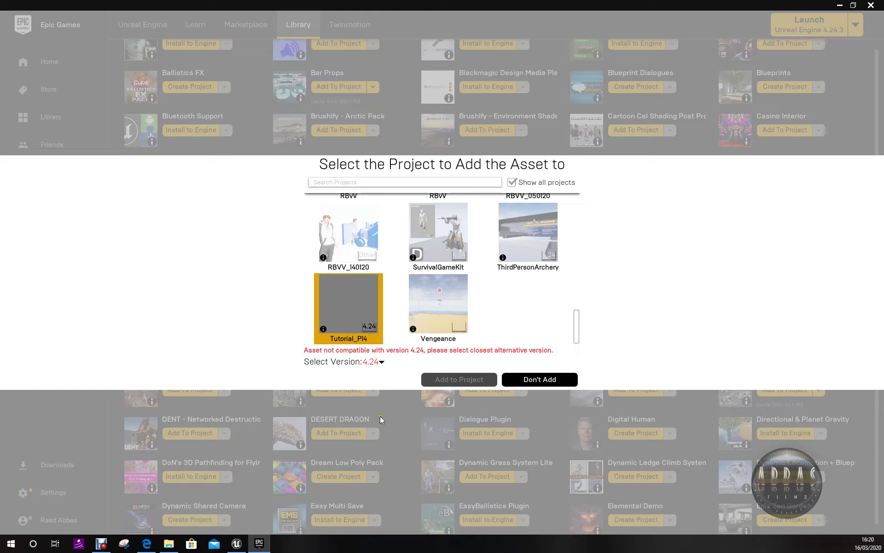
{"action": "left_click", "coordinate": [375, 361]}
{"action": "left_click", "coordinate": [375, 479]}
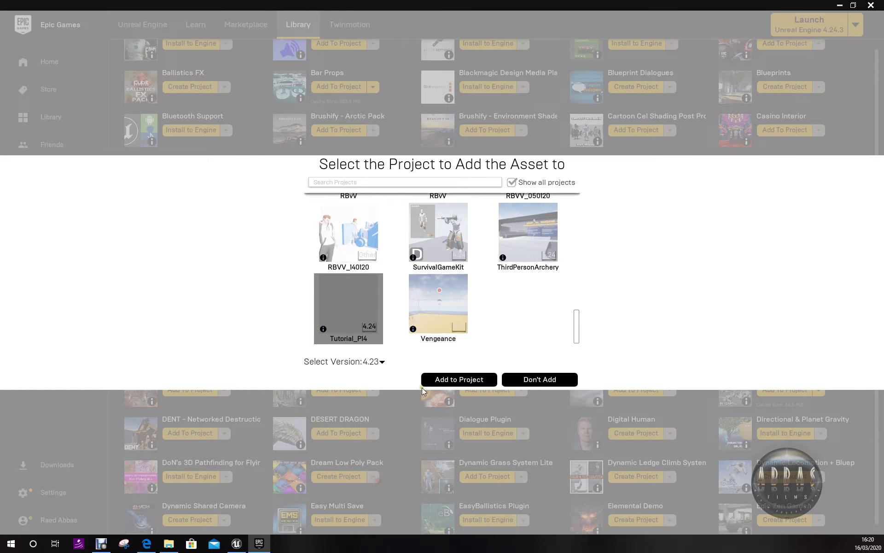
{"action": "left_click", "coordinate": [451, 378]}
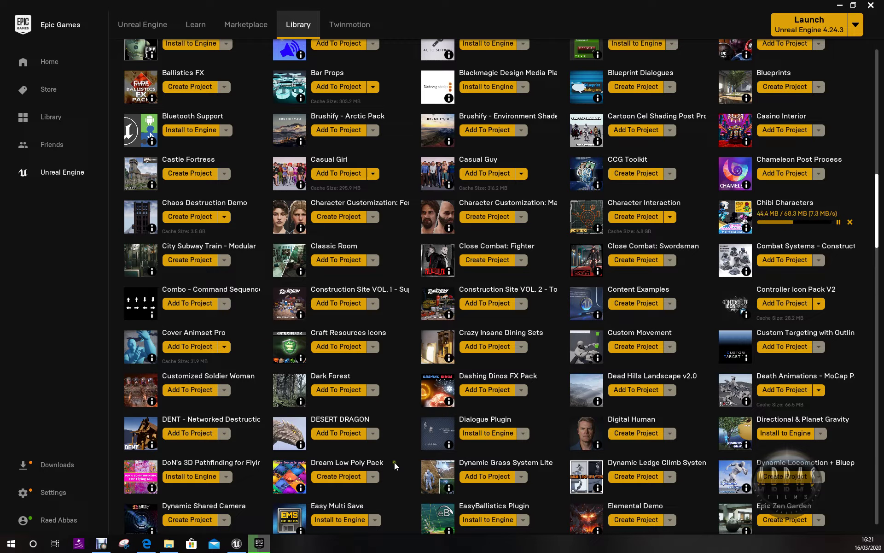
{"action": "left_click", "coordinate": [355, 479]}
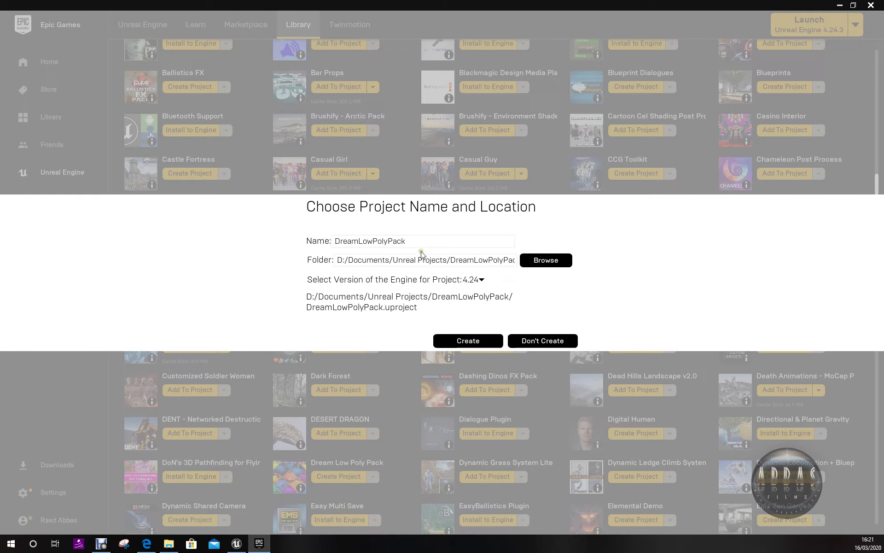
Create the DreamLowPolyPack project and minimize the Epic Games Launcher.
{"action": "left_click", "coordinate": [459, 341]}
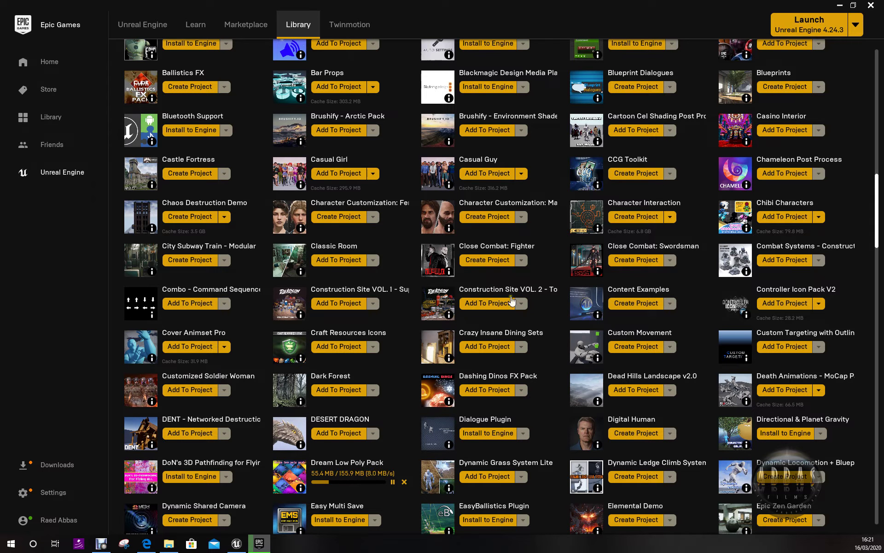
{"action": "left_click", "coordinate": [839, 5]}
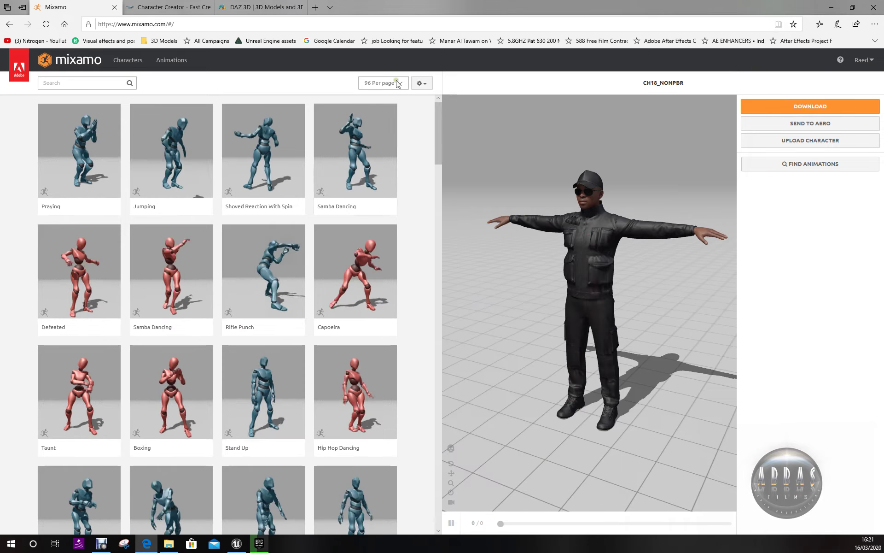
Back in Unreal Editor, browse Chibi_characters' Maps, Materials and Textures, ending in Meshes with SK_Chibi_Boy.
{"action": "key", "text": "alt+Tab"}
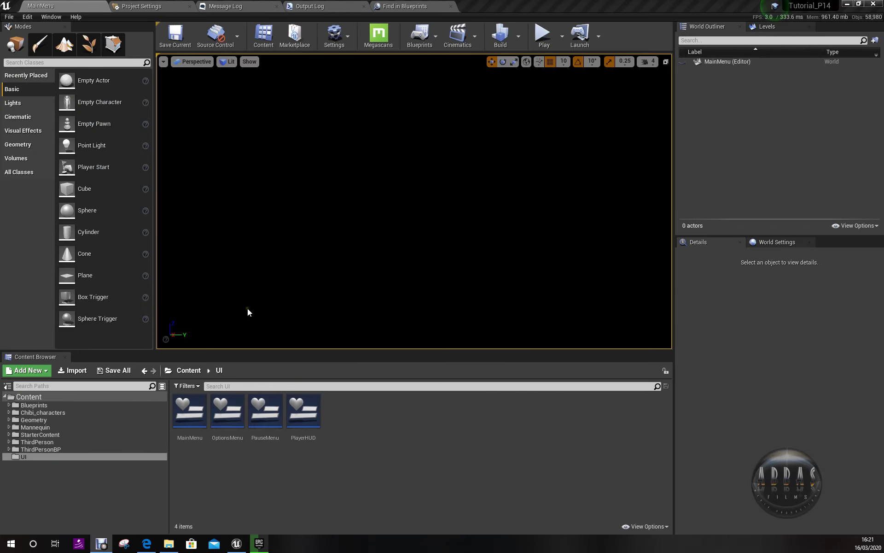
{"action": "left_click", "coordinate": [32, 413]}
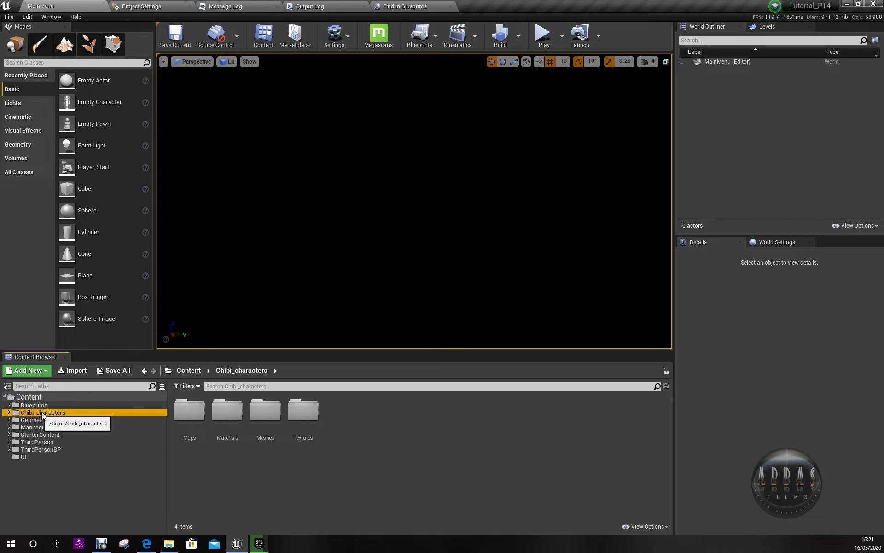
{"action": "left_click", "coordinate": [9, 412]}
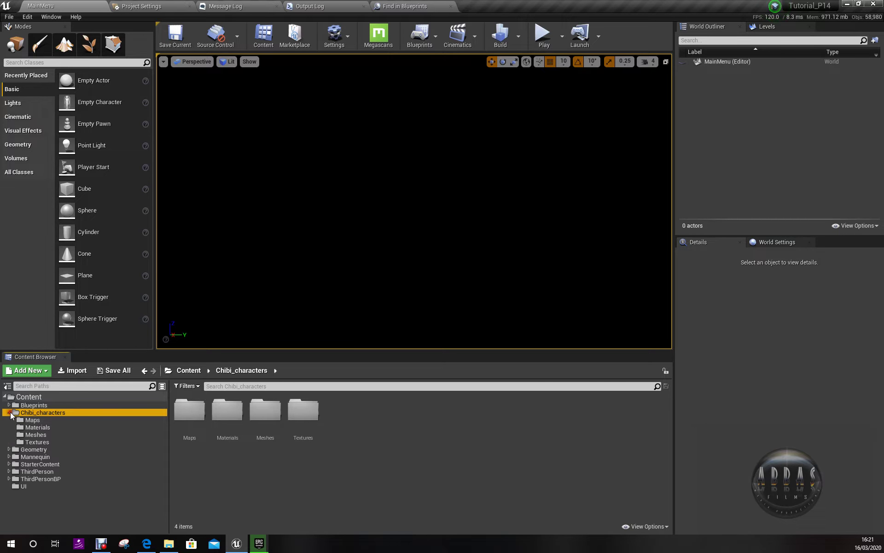
{"action": "left_click", "coordinate": [39, 420]}
{"action": "left_click", "coordinate": [50, 427]}
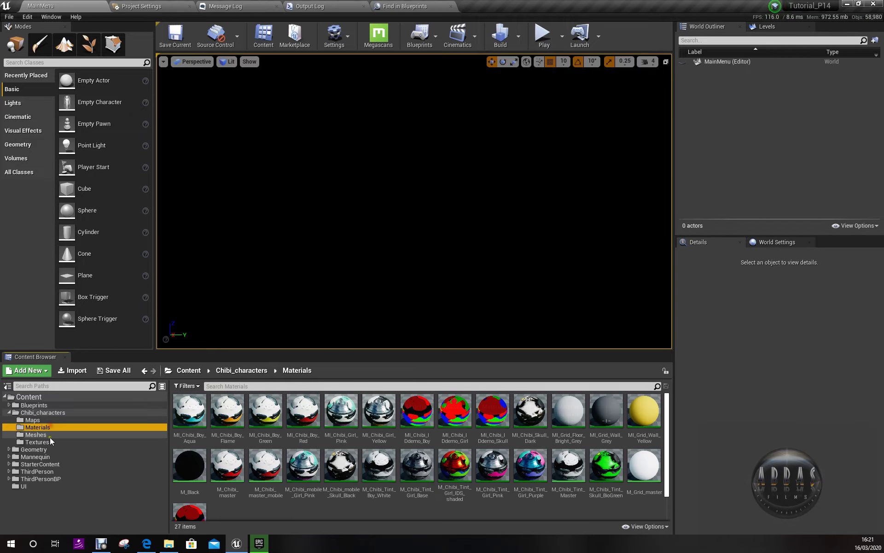
{"action": "left_click", "coordinate": [46, 435]}
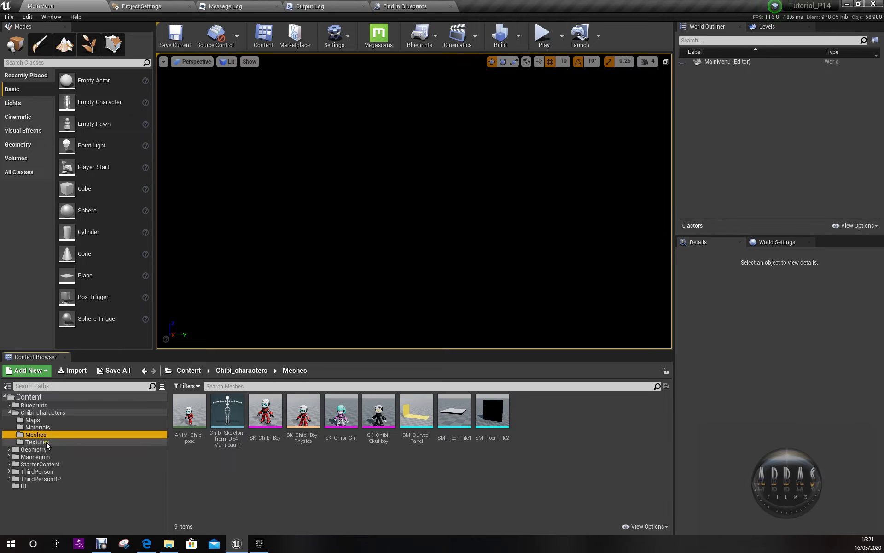
{"action": "left_click", "coordinate": [28, 440]}
{"action": "left_click", "coordinate": [28, 434]}
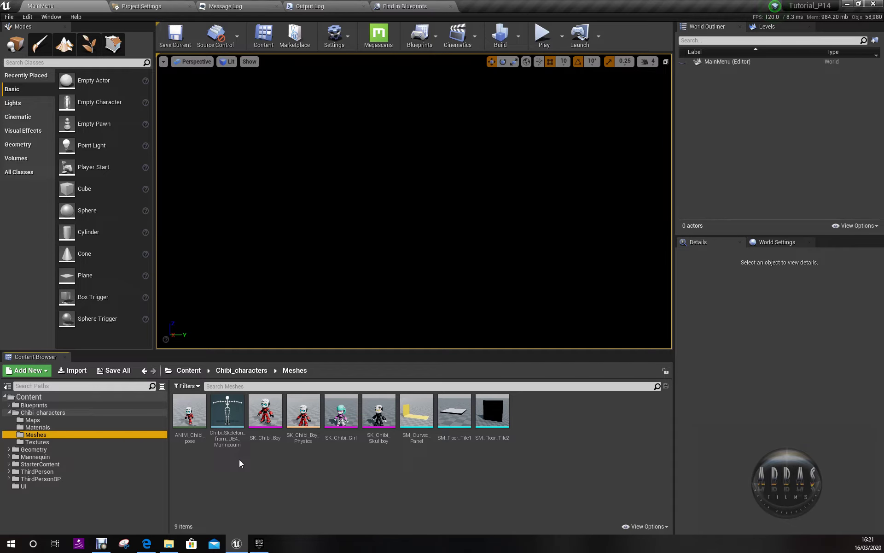
Open Chibi_Skeleton_from_UE4_Mannequin and scroll through its Skeleton Tree bone hierarchy.
{"action": "double_click", "coordinate": [228, 412]}
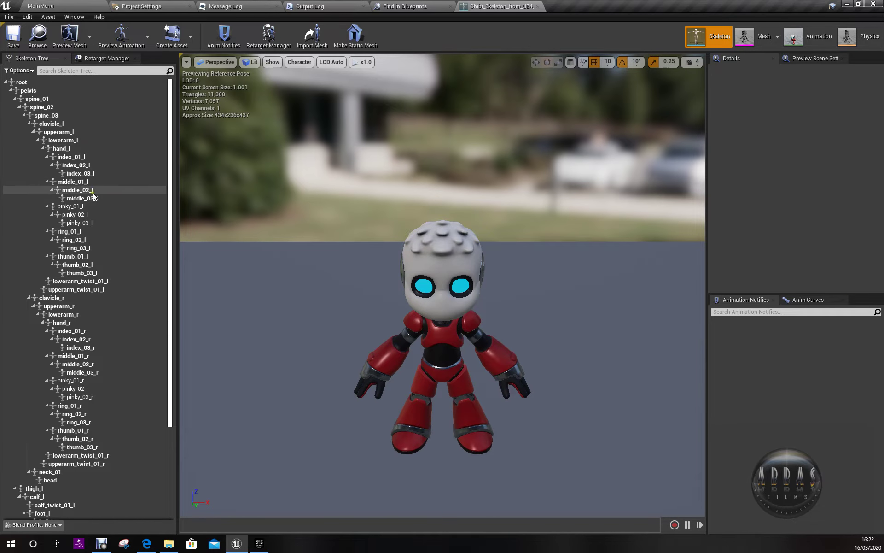
{"action": "scroll", "coordinate": [98, 272], "scroll_direction": "down", "scroll_amount": 5}
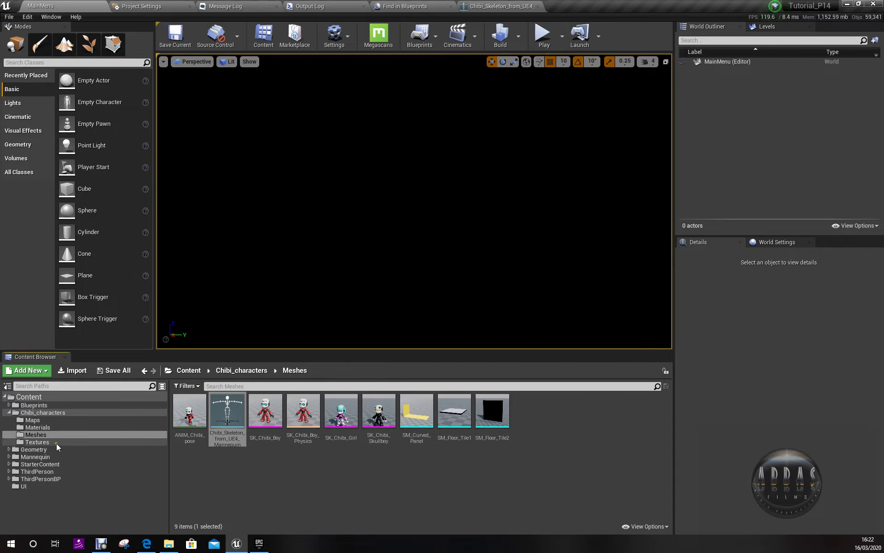
Go to Content > Mannequin > Character > Mesh and open UE4_Mannequin_Skeleton.
{"action": "left_click", "coordinate": [47, 480]}
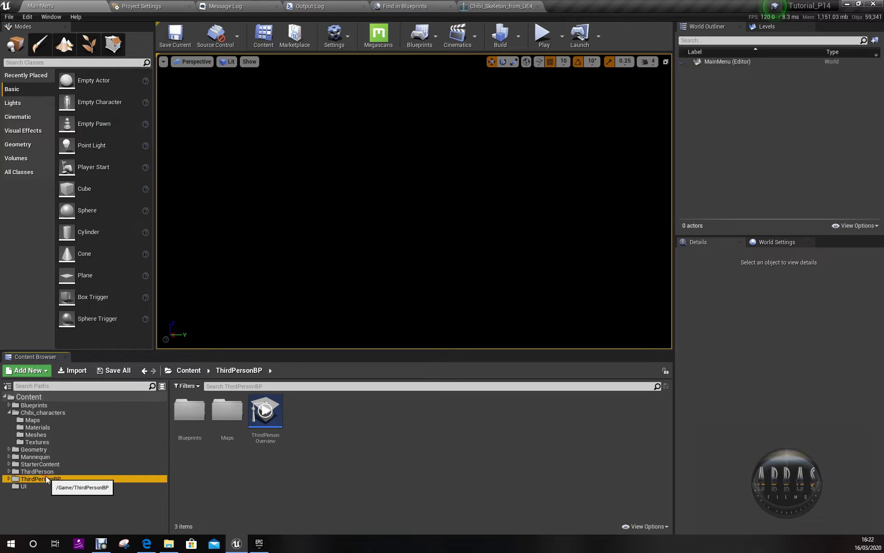
{"action": "left_click", "coordinate": [37, 406]}
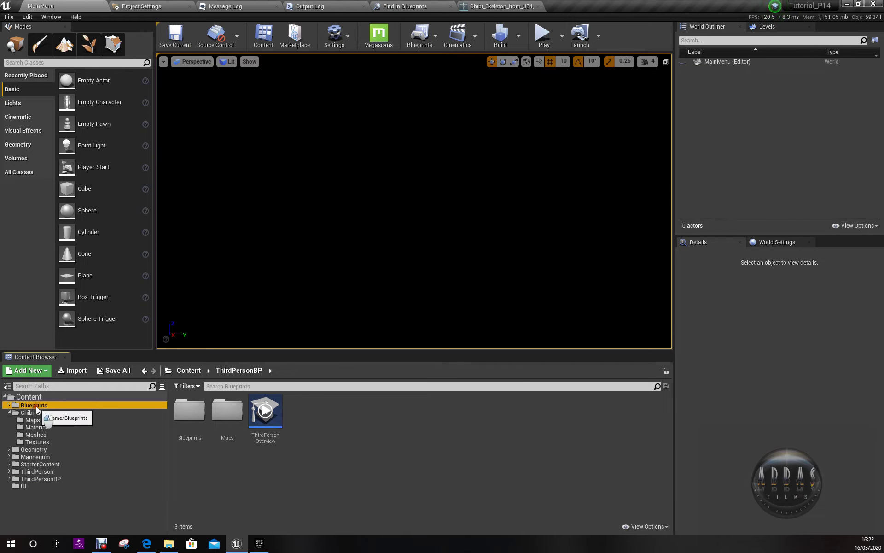
{"action": "left_click", "coordinate": [35, 457]}
{"action": "left_click", "coordinate": [229, 426]}
{"action": "double_click", "coordinate": [229, 426]}
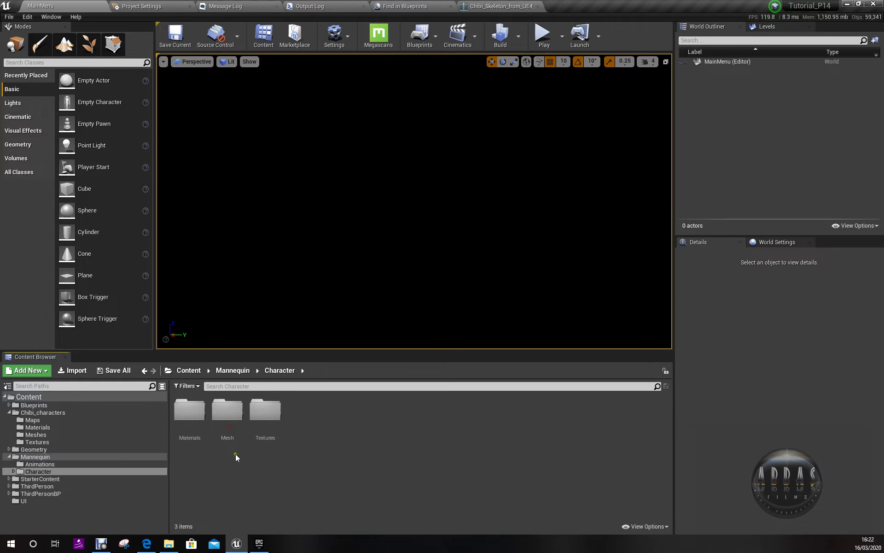
{"action": "double_click", "coordinate": [222, 441]}
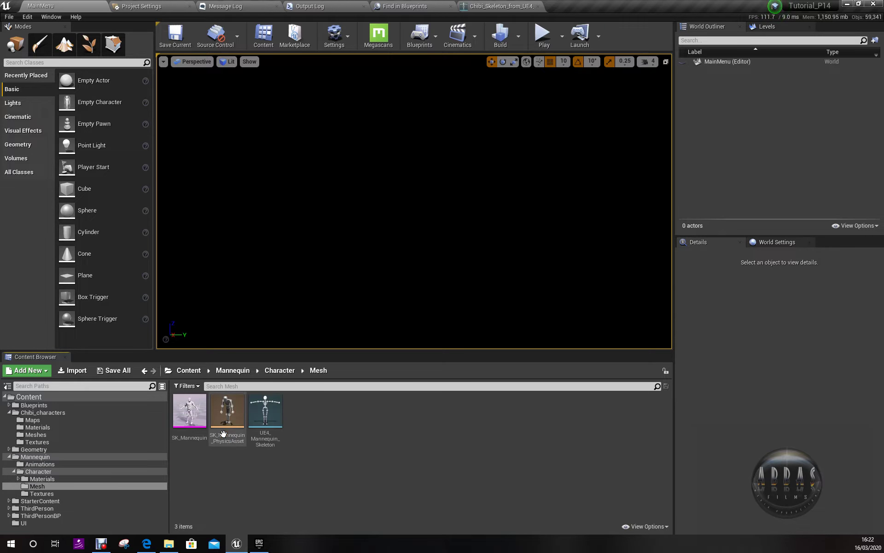
{"action": "left_click", "coordinate": [188, 417]}
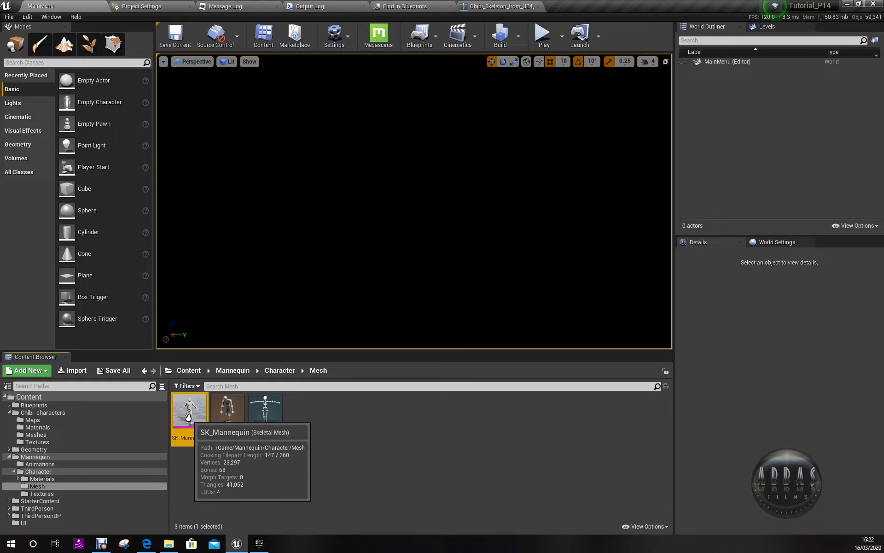
{"action": "double_click", "coordinate": [273, 412]}
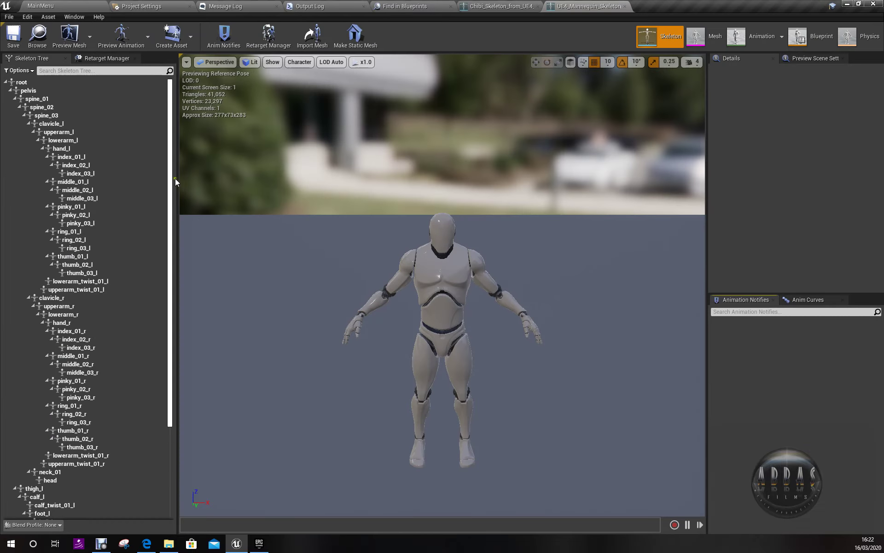
Place the mannequin and Chibi skeleton editors side by side with widened bone lists.
{"action": "left_click_drag", "start_coordinate": [594, 6], "coordinate": [548, 135]}
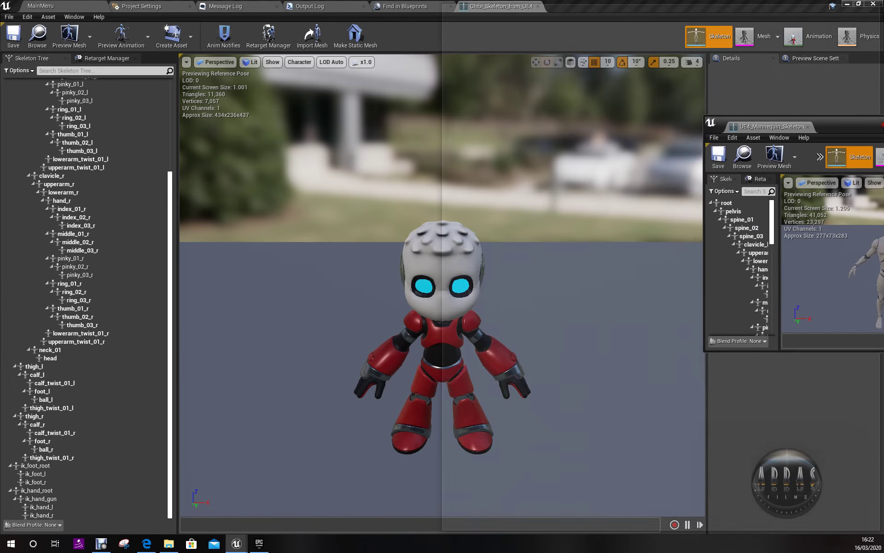
{"action": "left_click_drag", "start_coordinate": [548, 135], "coordinate": [882, 138]}
{"action": "left_click", "coordinate": [134, 111]}
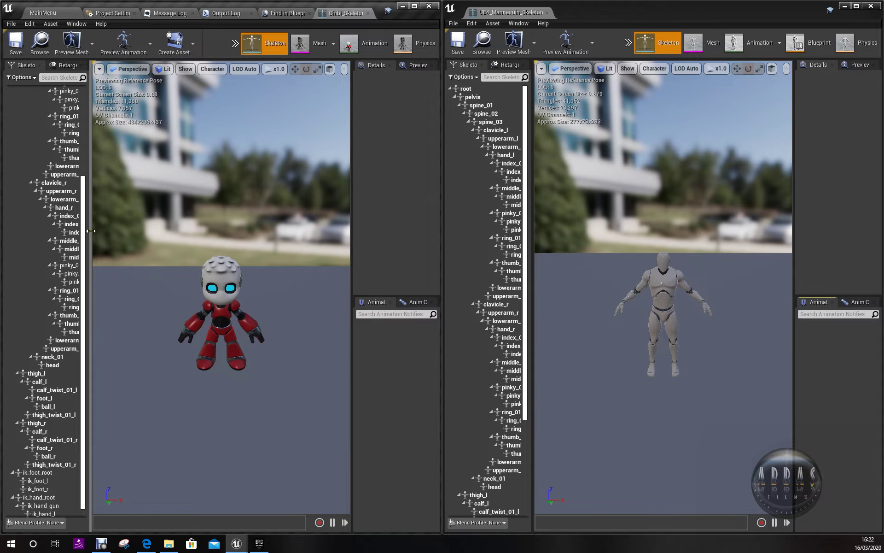
{"action": "left_click_drag", "start_coordinate": [90, 231], "coordinate": [227, 229]}
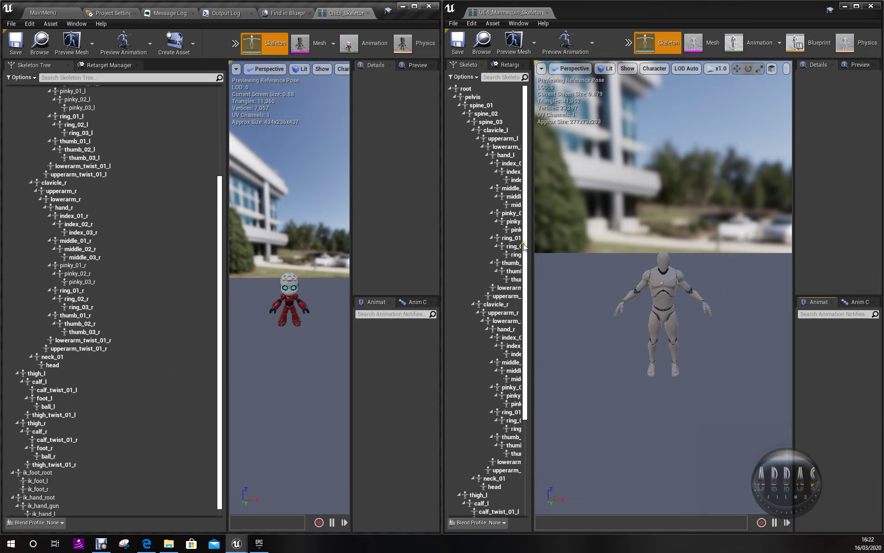
{"action": "left_click_drag", "start_coordinate": [530, 246], "coordinate": [628, 244]}
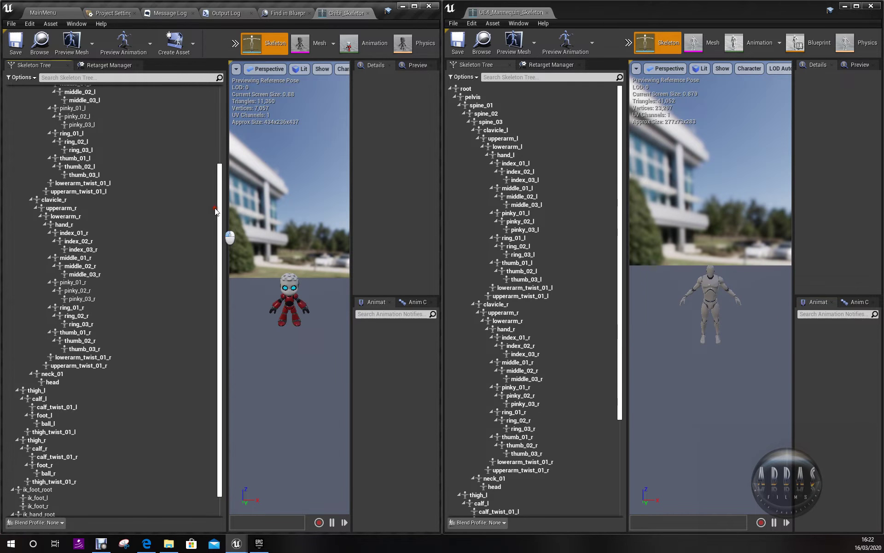
Compare both bone hierarchies, widen each preview viewport, then move the mannequin window aside.
{"action": "scroll", "coordinate": [212, 184], "scroll_direction": "up", "scroll_amount": 5}
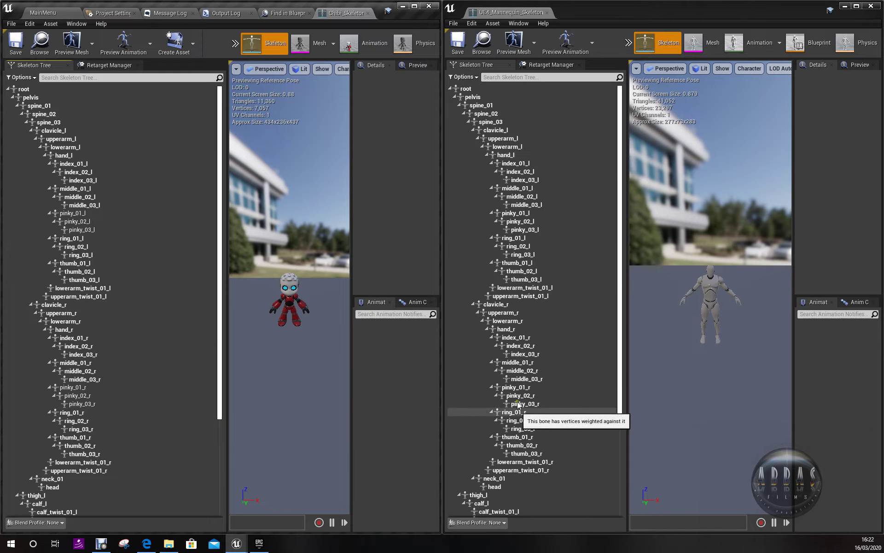
{"action": "scroll", "coordinate": [523, 383], "scroll_direction": "down", "scroll_amount": 5}
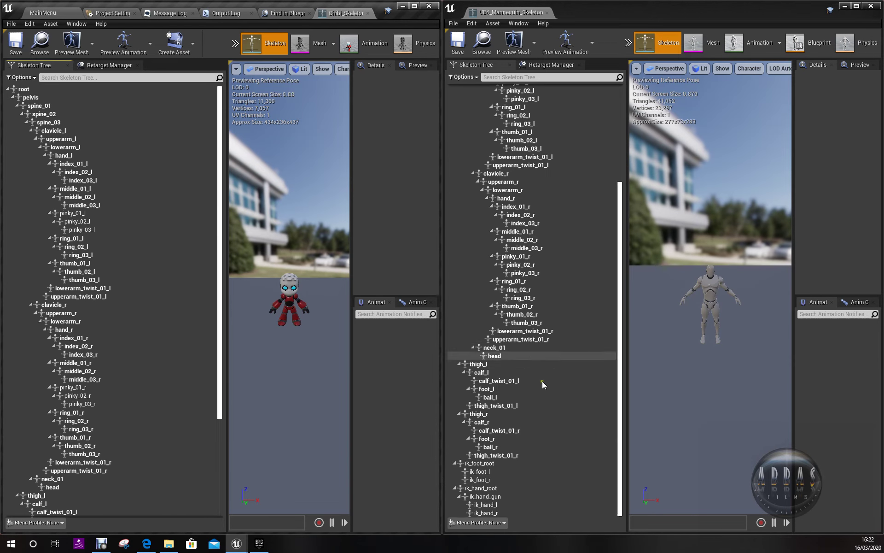
{"action": "scroll", "coordinate": [134, 291], "scroll_direction": "down", "scroll_amount": 5}
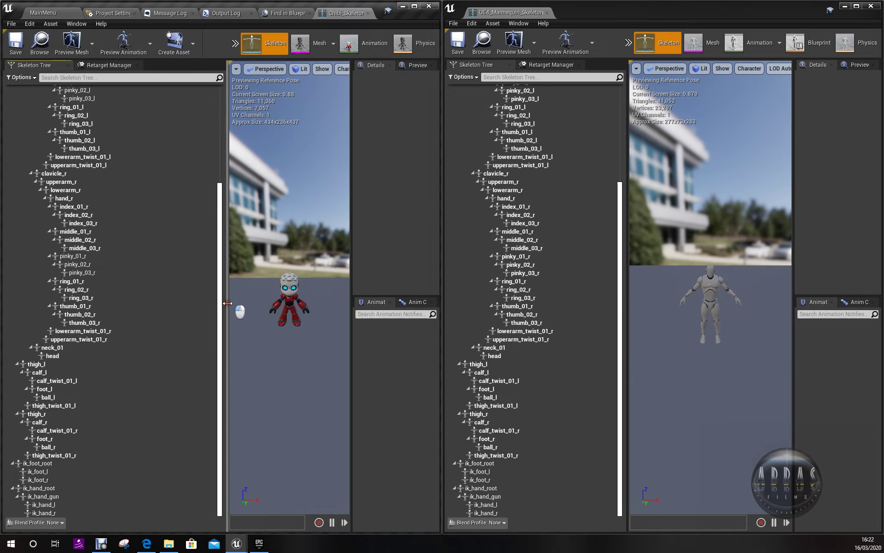
{"action": "left_click_drag", "start_coordinate": [225, 303], "coordinate": [119, 303]}
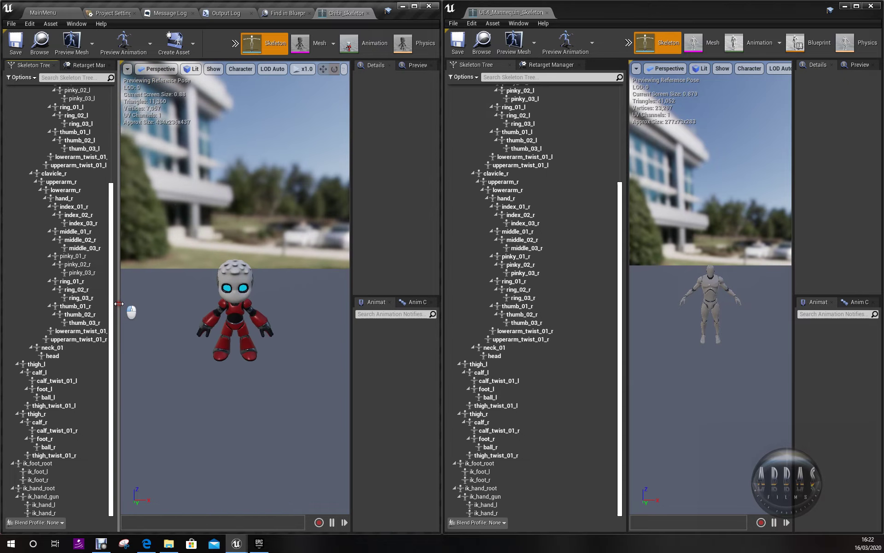
{"action": "left_click", "coordinate": [622, 264]}
{"action": "left_click_drag", "start_coordinate": [623, 264], "coordinate": [552, 264]}
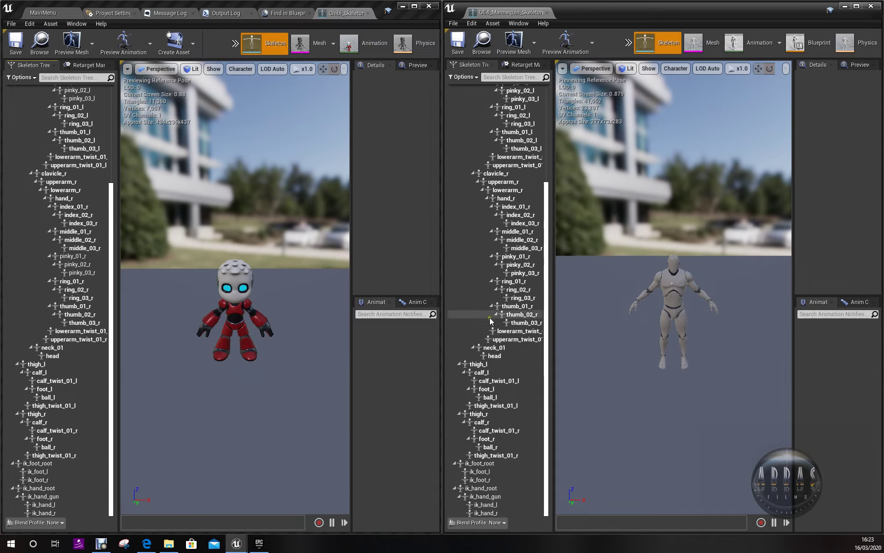
{"action": "left_click_drag", "start_coordinate": [474, 11], "coordinate": [343, 11]}
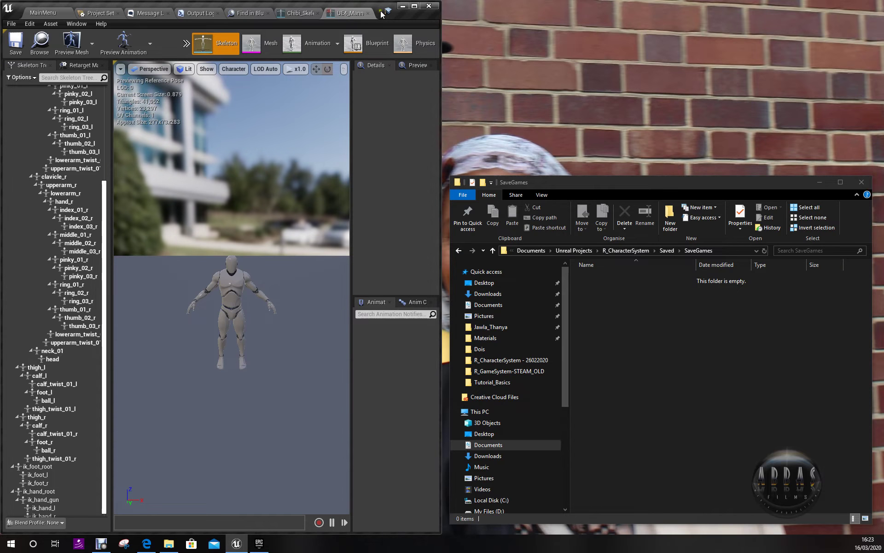
Maximize the mannequin skeleton editor, assign the Humanoid rig in Retarget Manager, and save.
{"action": "left_click", "coordinate": [413, 6]}
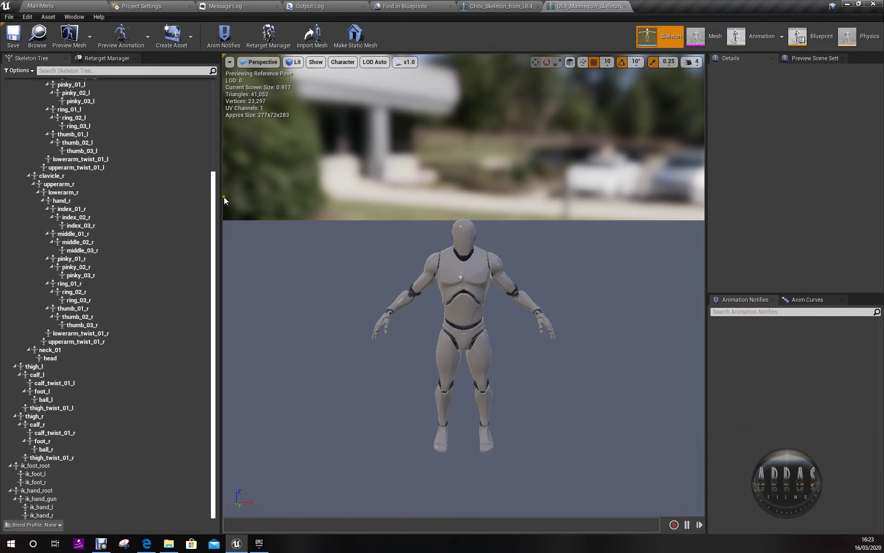
{"action": "left_click_drag", "start_coordinate": [221, 198], "coordinate": [181, 182]}
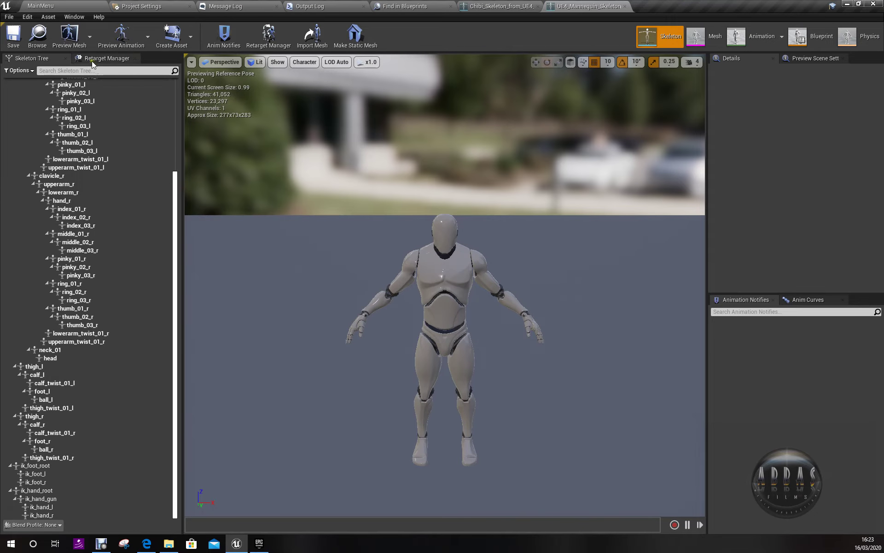
{"action": "left_click", "coordinate": [106, 59]}
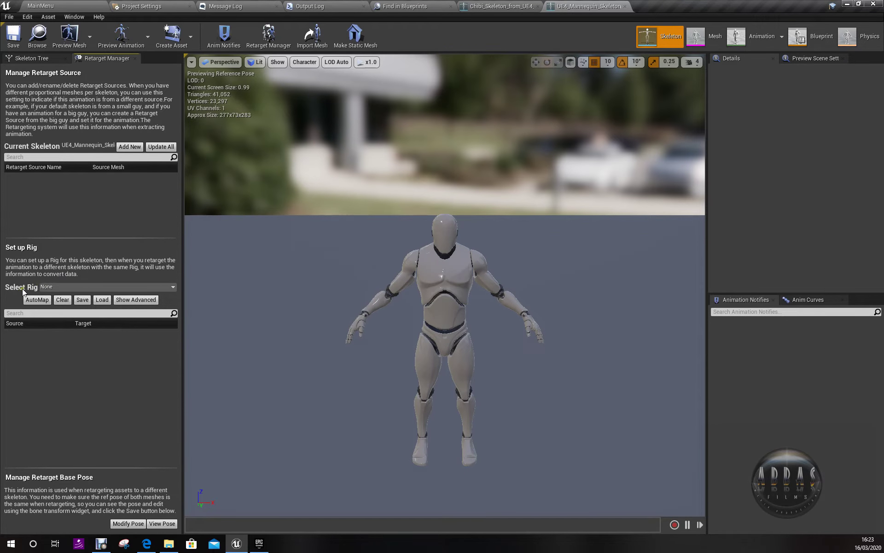
{"action": "left_click", "coordinate": [65, 288]}
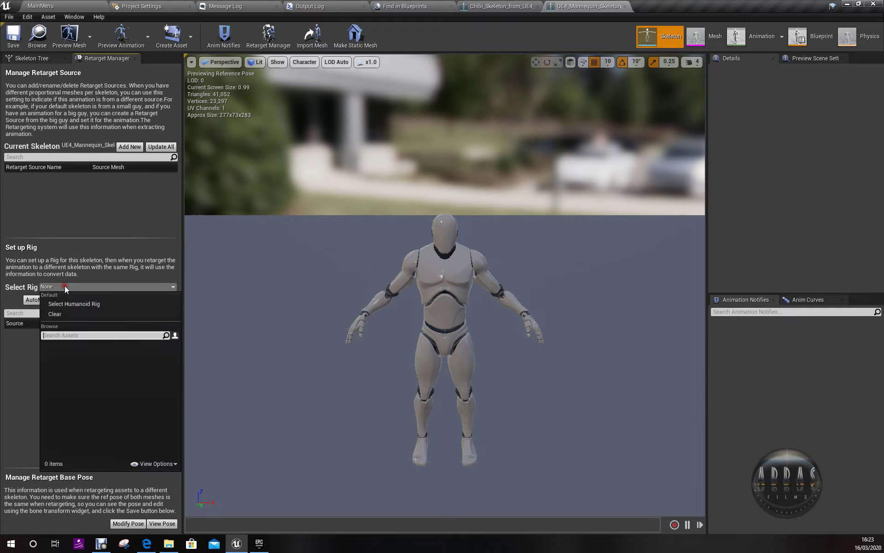
{"action": "left_click", "coordinate": [74, 302]}
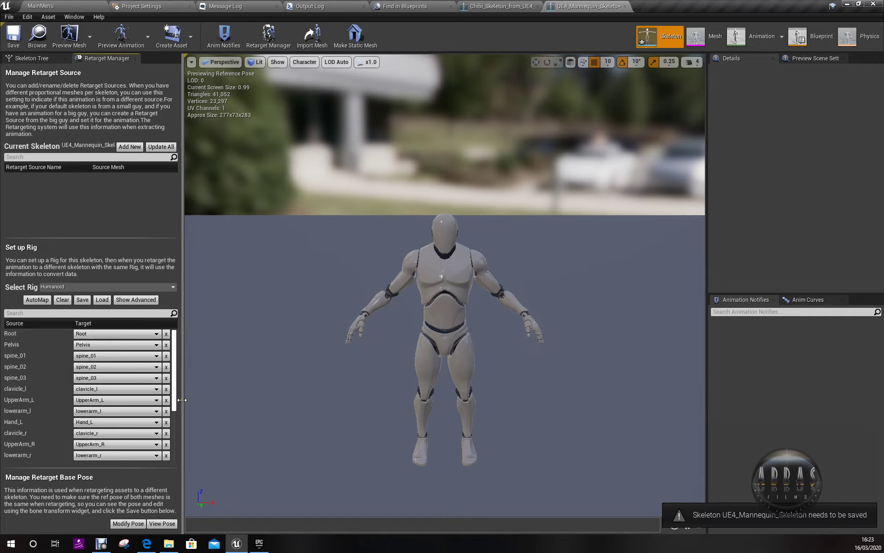
{"action": "mouse_move", "coordinate": [175, 385]}
{"action": "left_mouse_down"}
{"action": "mouse_move", "coordinate": [181, 451]}
{"action": "mouse_move", "coordinate": [179, 342]}
{"action": "left_mouse_up"}
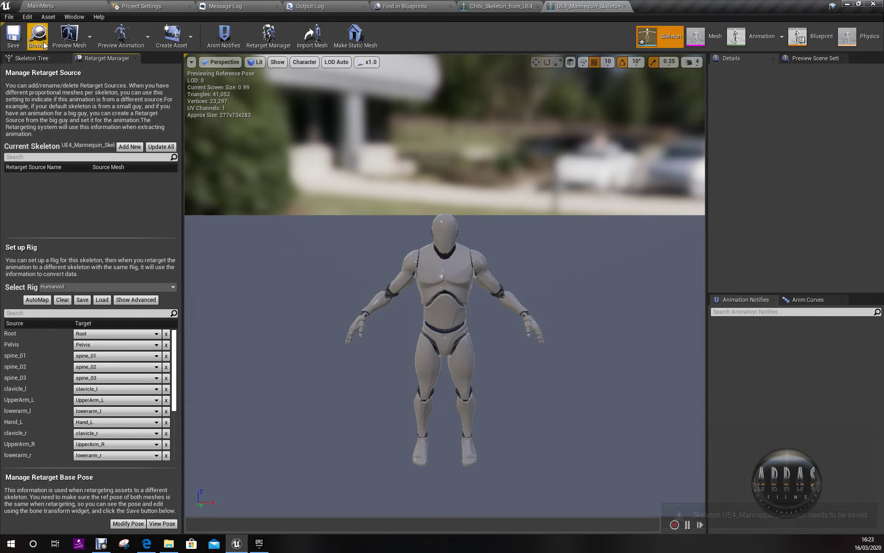
{"action": "left_click", "coordinate": [13, 35]}
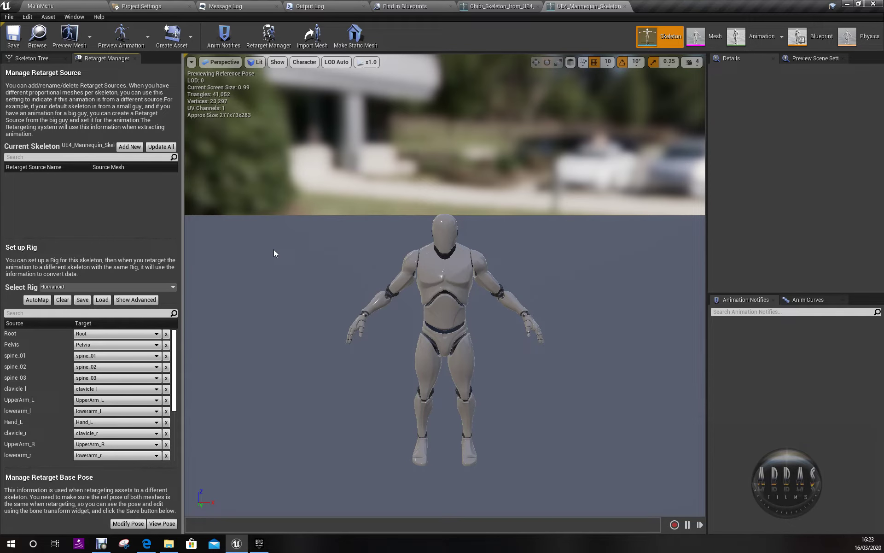
Assign the Humanoid rig to Chibi_Skeleton_from_UE4_Mannequin in the Retarget Manager.
{"action": "left_click", "coordinate": [487, 9]}
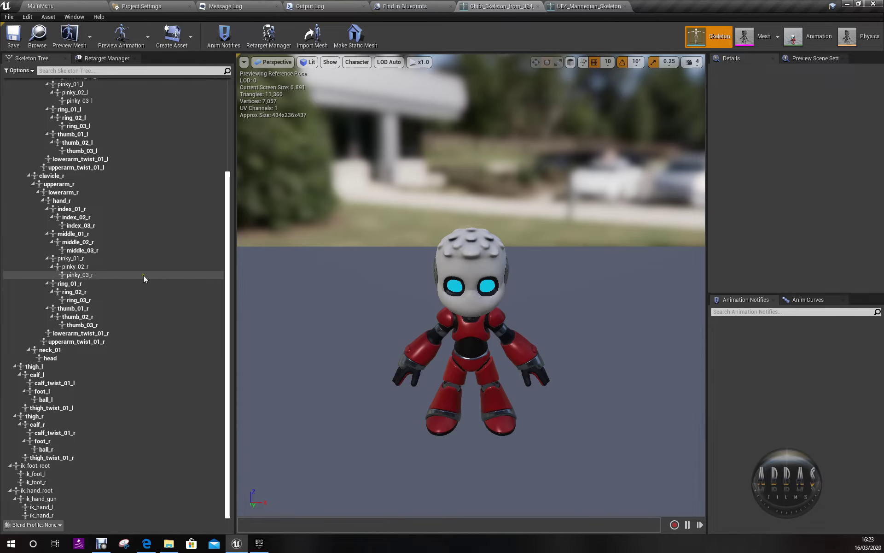
{"action": "scroll", "coordinate": [136, 205], "scroll_direction": "up", "scroll_amount": 5}
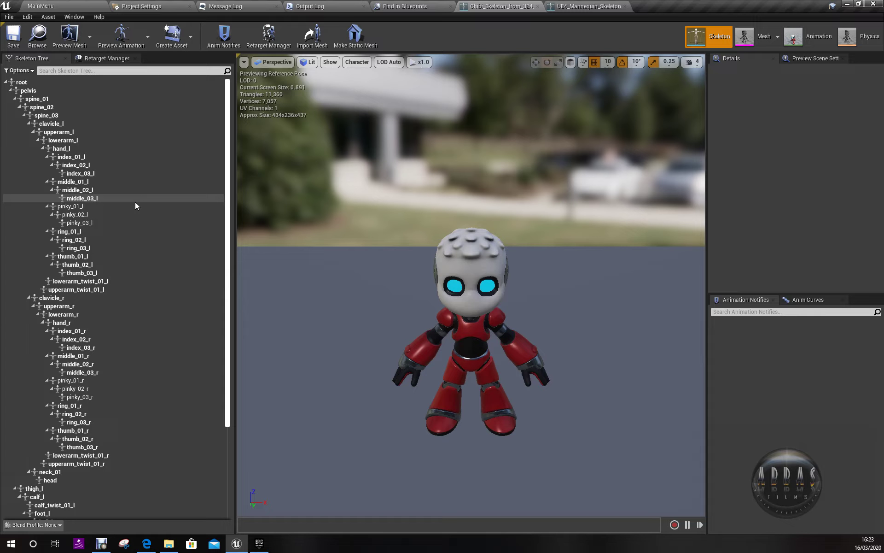
{"action": "left_click", "coordinate": [99, 60]}
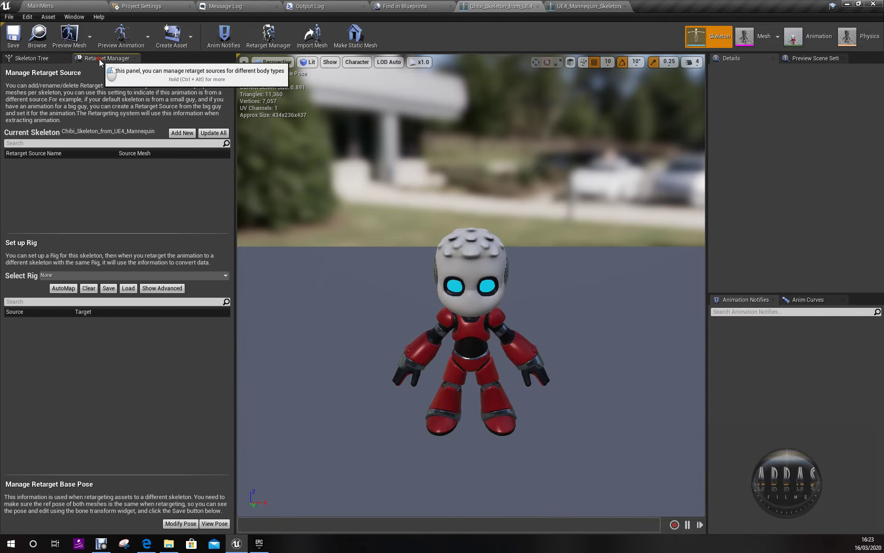
{"action": "left_click", "coordinate": [107, 272]}
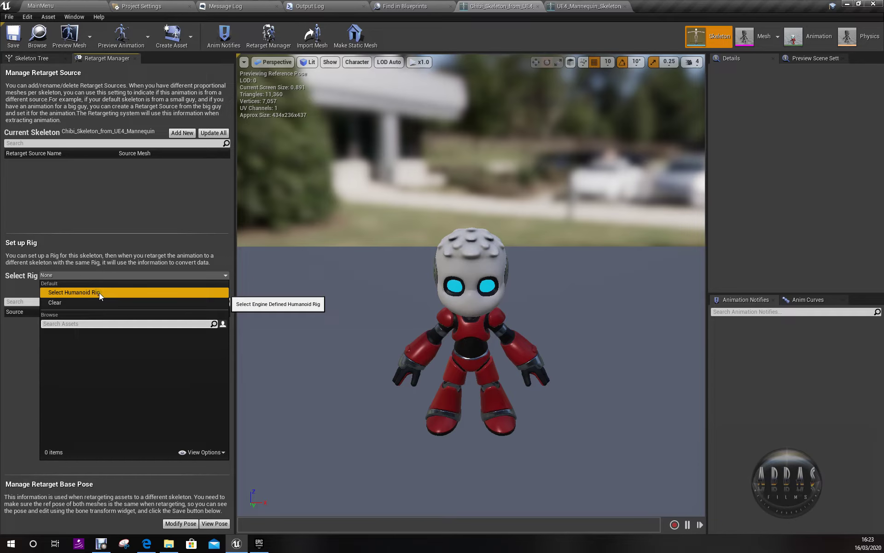
{"action": "left_click", "coordinate": [98, 292]}
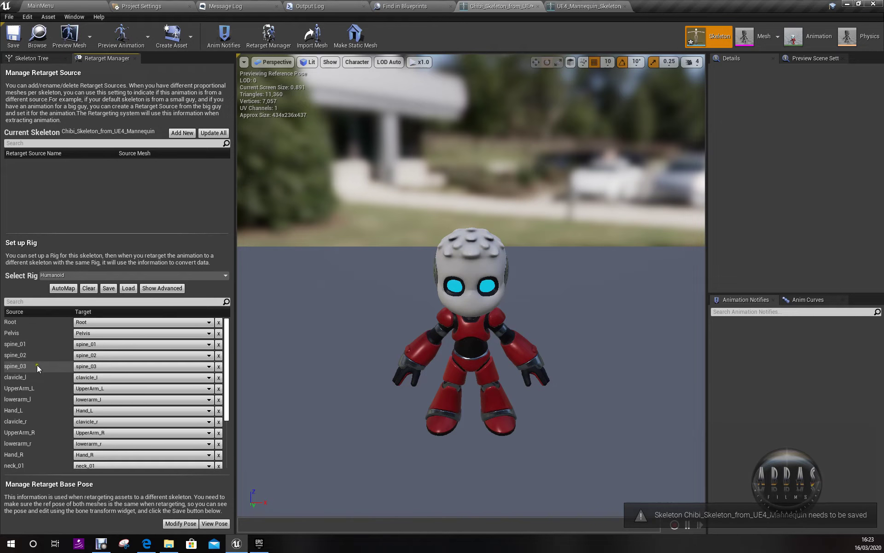
Check the spine_01, Root and Pelvis bone mappings, remapping spine_01 to the spine_01 bone.
{"action": "left_click", "coordinate": [109, 345]}
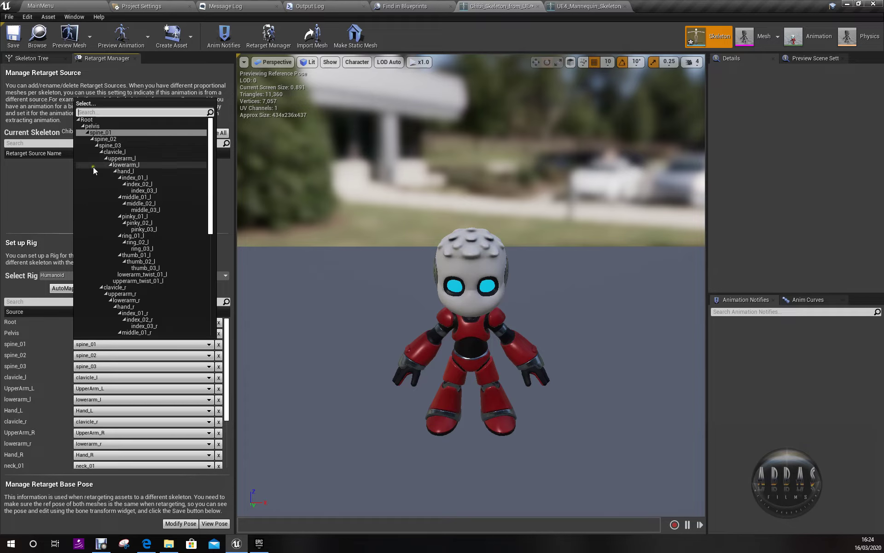
{"action": "scroll", "coordinate": [101, 269], "scroll_direction": "down", "scroll_amount": 5}
{"action": "scroll", "coordinate": [101, 269], "scroll_direction": "up", "scroll_amount": 3}
{"action": "scroll", "coordinate": [99, 275], "scroll_direction": "up", "scroll_amount": 3}
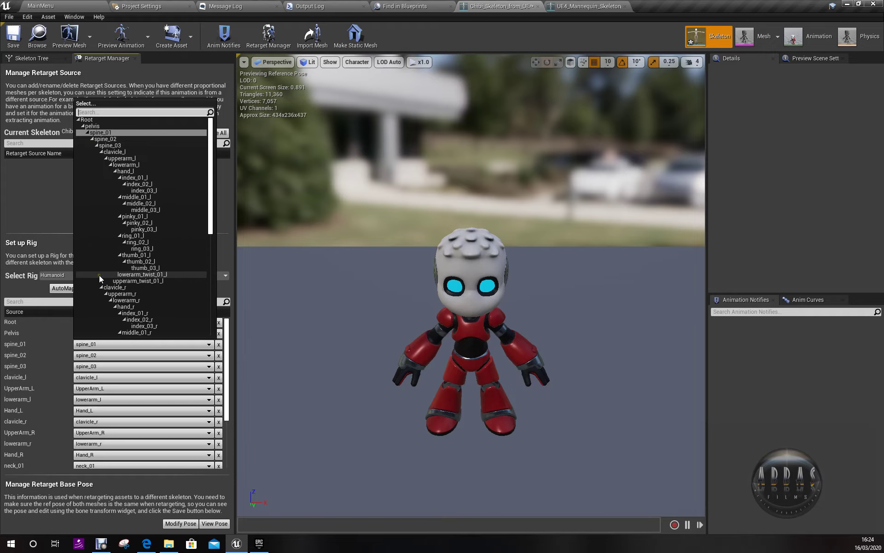
{"action": "left_click", "coordinate": [54, 344]}
{"action": "left_click", "coordinate": [219, 344]}
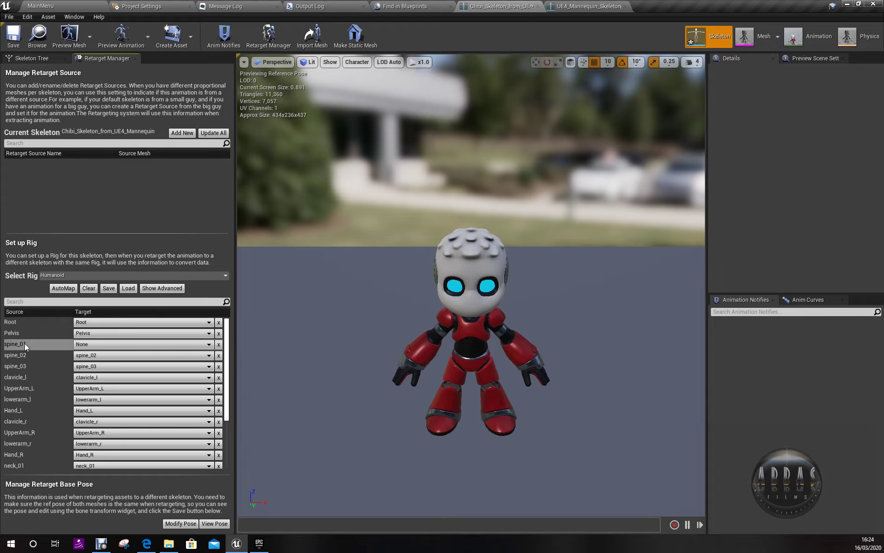
{"action": "left_click", "coordinate": [108, 345]}
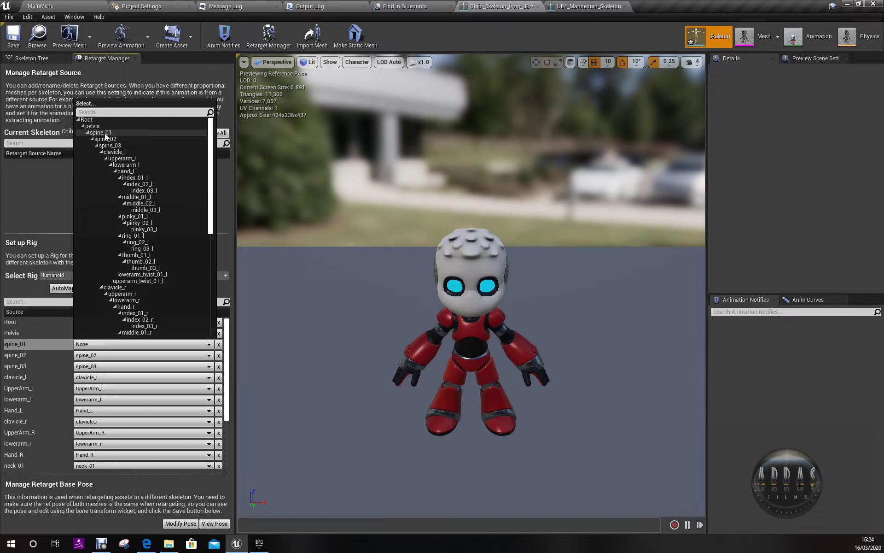
{"action": "left_click", "coordinate": [105, 133]}
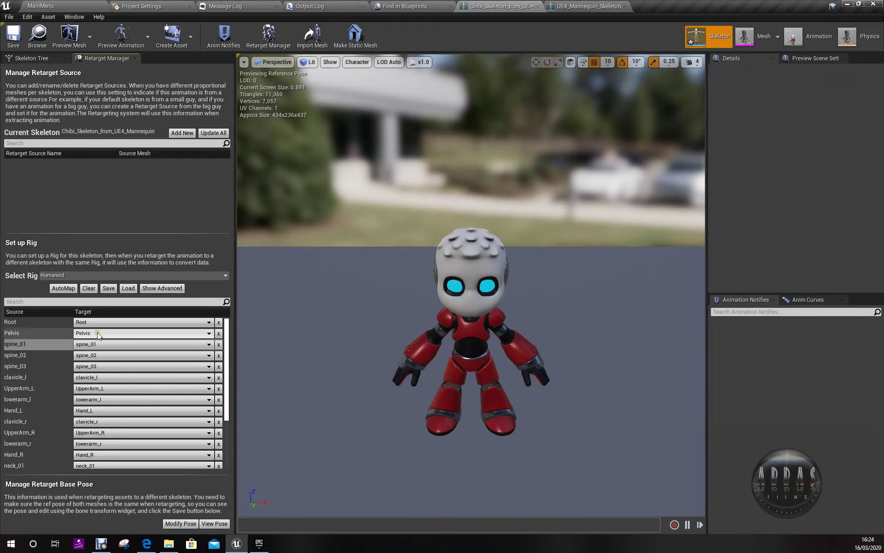
{"action": "left_click", "coordinate": [105, 322]}
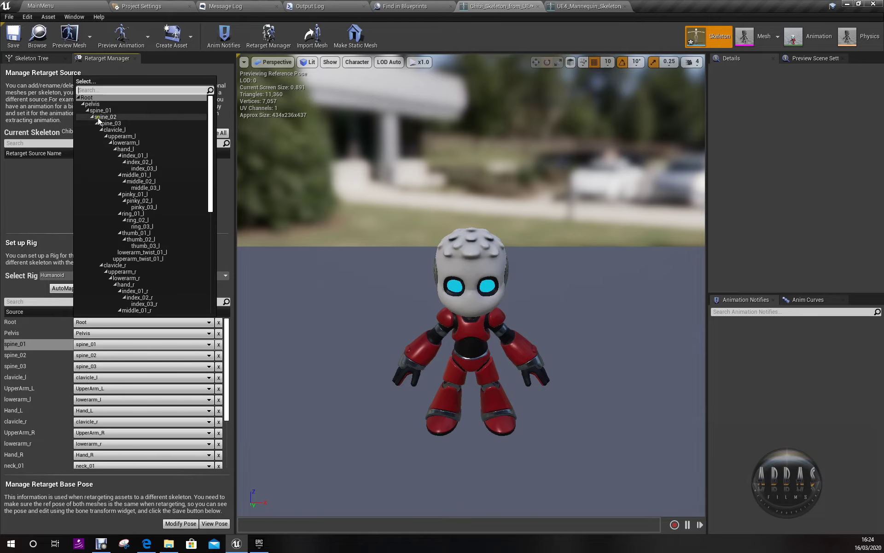
{"action": "left_click", "coordinate": [36, 342]}
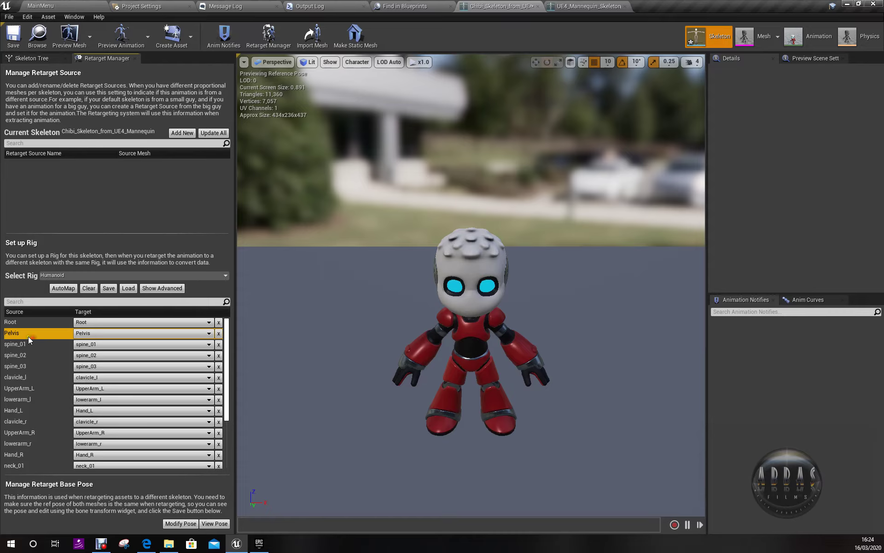
{"action": "left_click", "coordinate": [111, 333]}
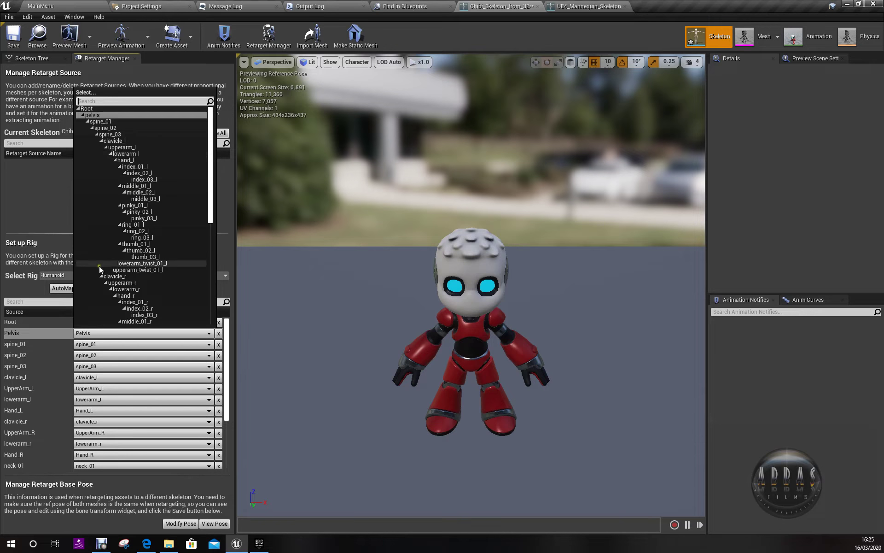
{"action": "left_click", "coordinate": [42, 323]}
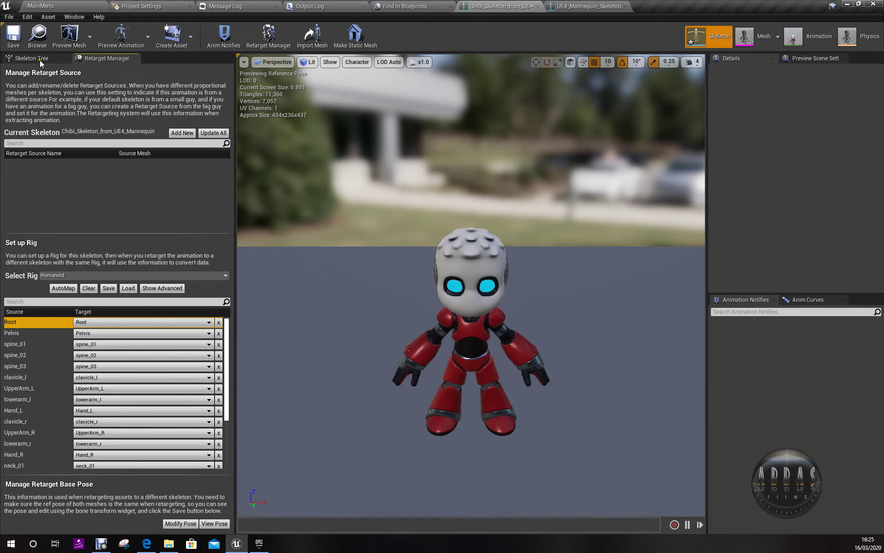
Save the Chibi skeleton and close both skeleton editors.
{"action": "left_click", "coordinate": [15, 29]}
{"action": "left_click", "coordinate": [538, 6]}
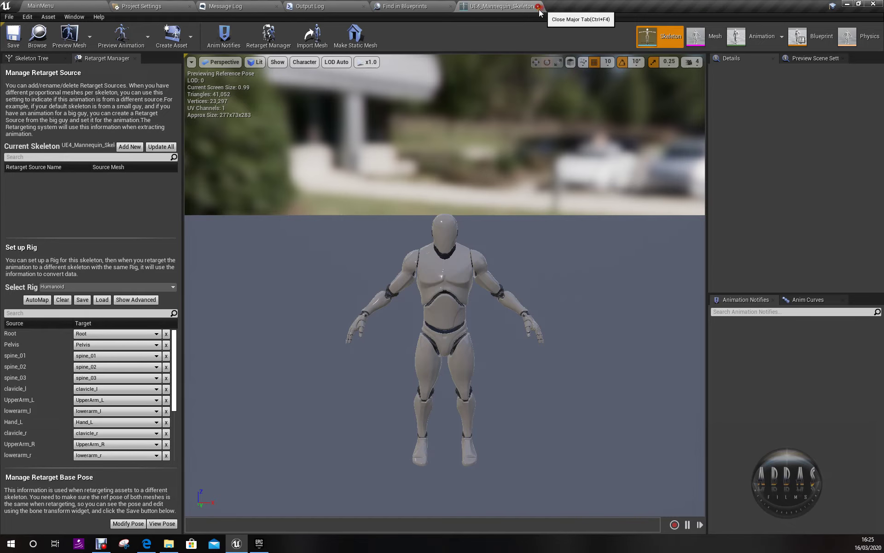
{"action": "left_click", "coordinate": [537, 6]}
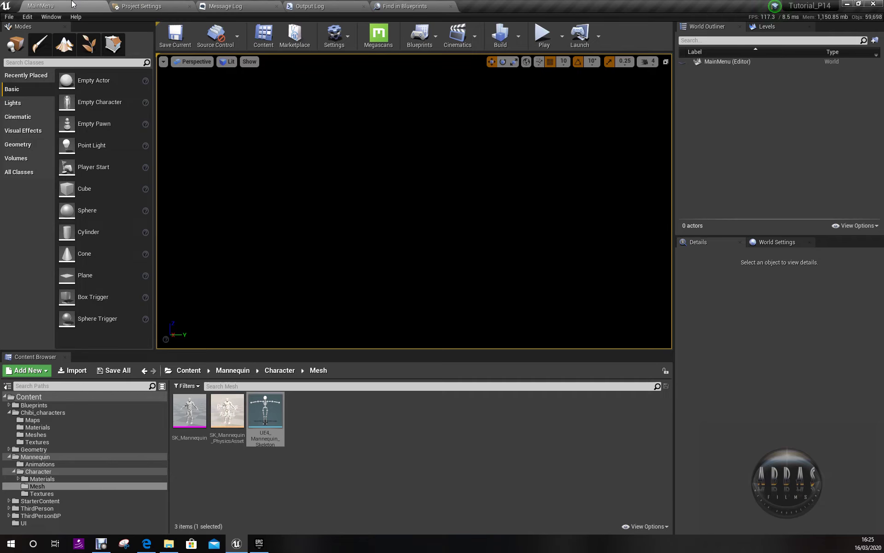
Browse Chibi_characters/Meshes, then go to the Mannequin Animations folder.
{"action": "left_click", "coordinate": [313, 475]}
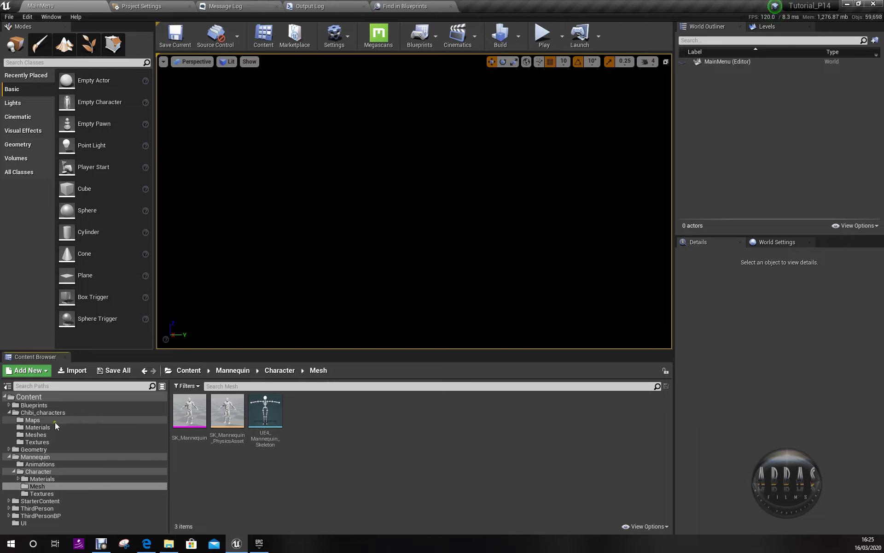
{"action": "left_click", "coordinate": [40, 434]}
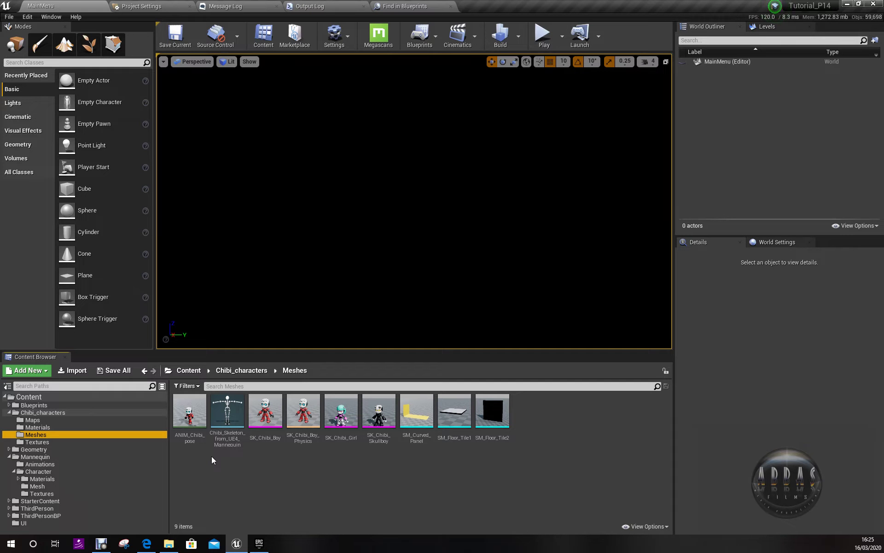
{"action": "left_click", "coordinate": [226, 415]}
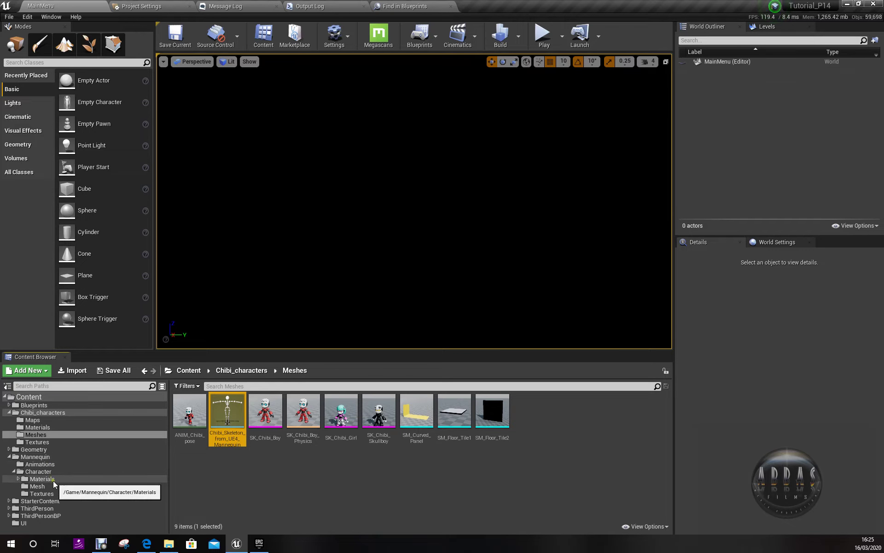
{"action": "left_click", "coordinate": [49, 464]}
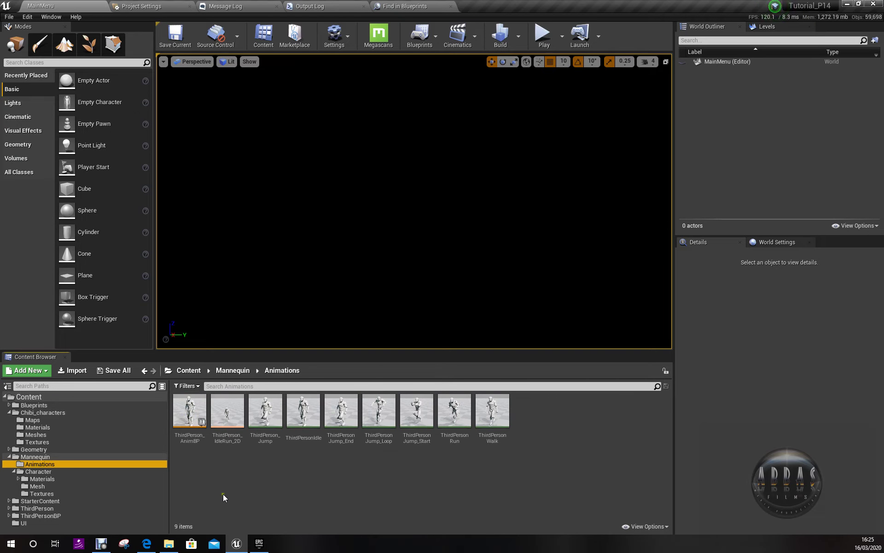
Try Duplicate and Retarget of ThirdPerson_Jump to the Chibi skeleton, cancel, and return to Chibi_characters/Meshes.
{"action": "right_click", "coordinate": [258, 417]}
{"action": "mouse_move", "coordinate": [330, 159]}
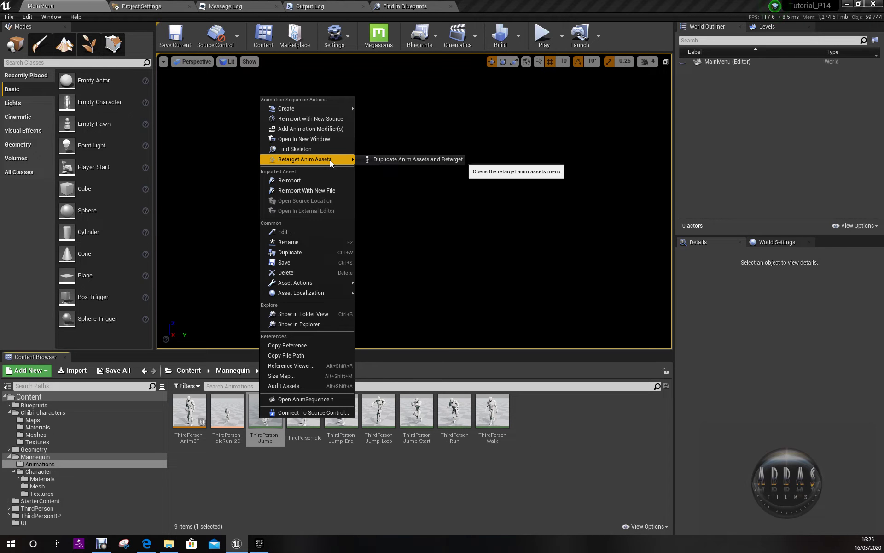
{"action": "left_click", "coordinate": [387, 159]}
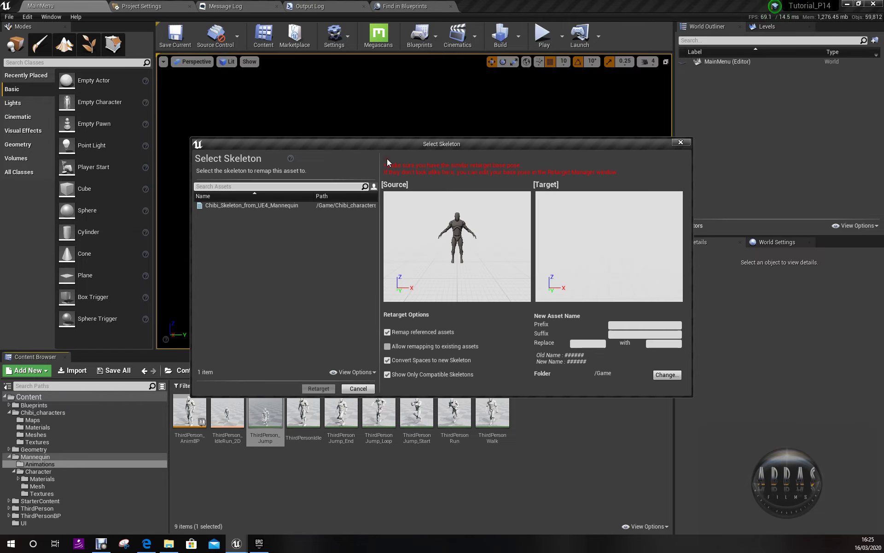
{"action": "left_click", "coordinate": [259, 206]}
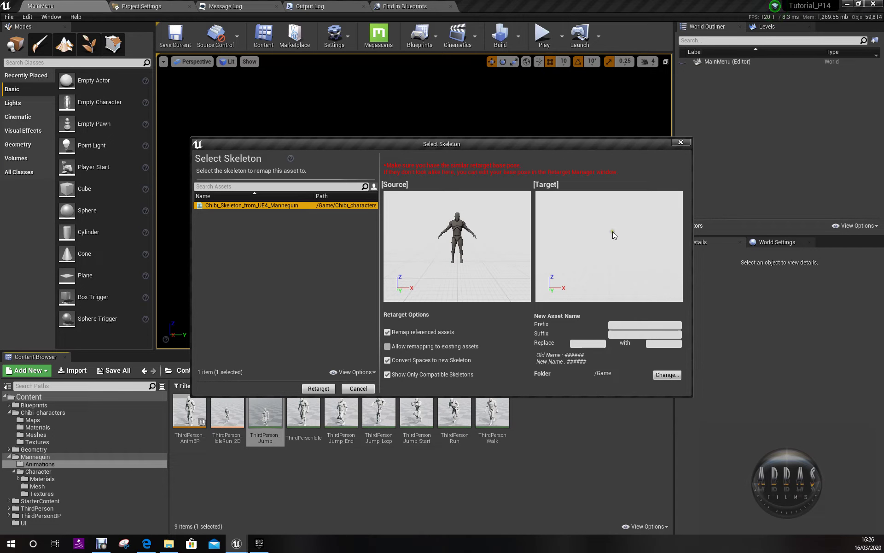
{"action": "left_click", "coordinate": [358, 388]}
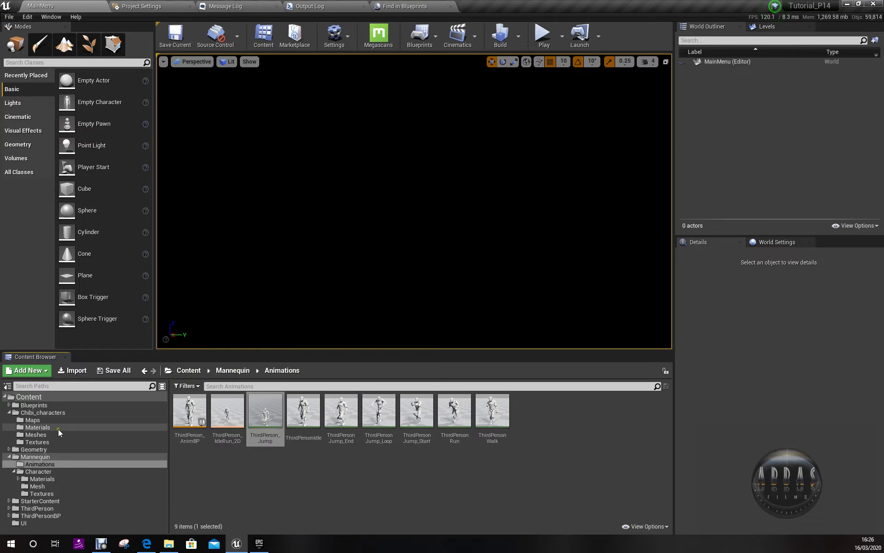
{"action": "left_click", "coordinate": [37, 434]}
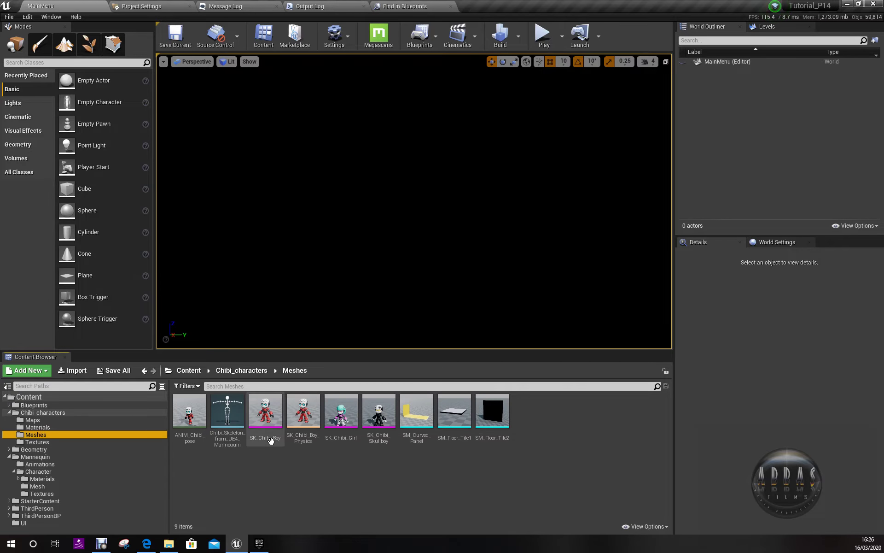
Apply SK_Chibi_Boy as the Chibi skeleton's preview mesh, save the skeleton, and close its editor.
{"action": "double_click", "coordinate": [233, 423]}
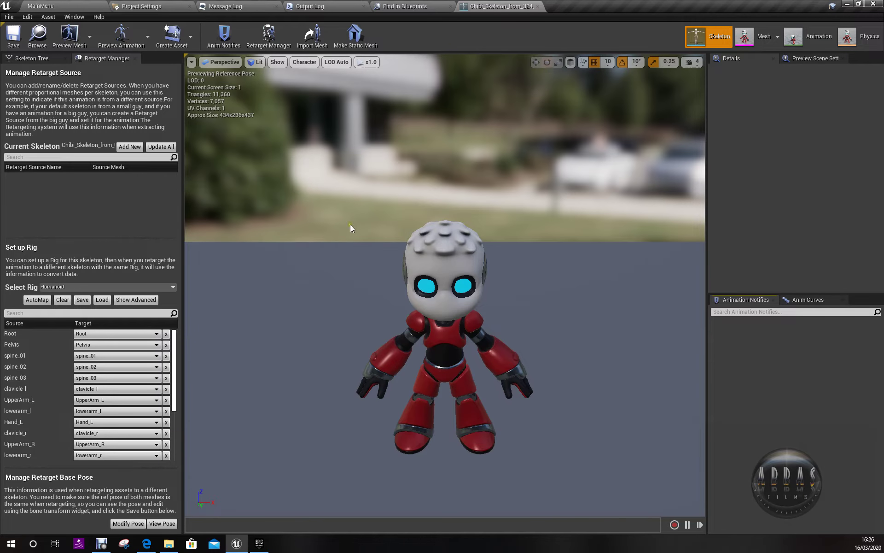
{"action": "left_click", "coordinate": [813, 58]}
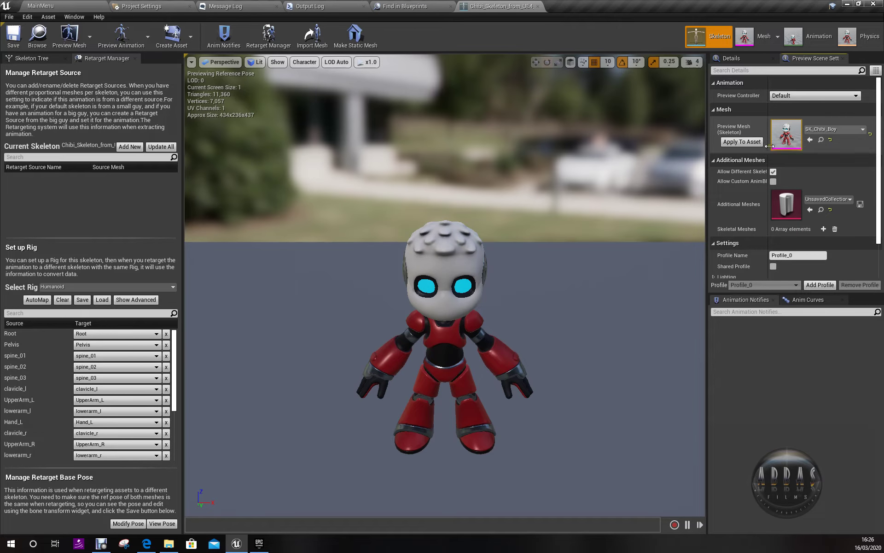
{"action": "left_click", "coordinate": [732, 144]}
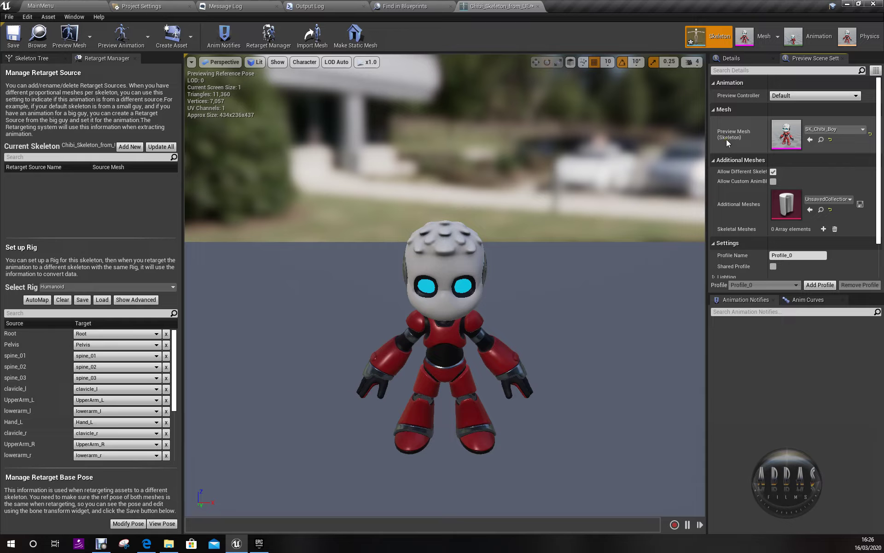
{"action": "left_click", "coordinate": [14, 36]}
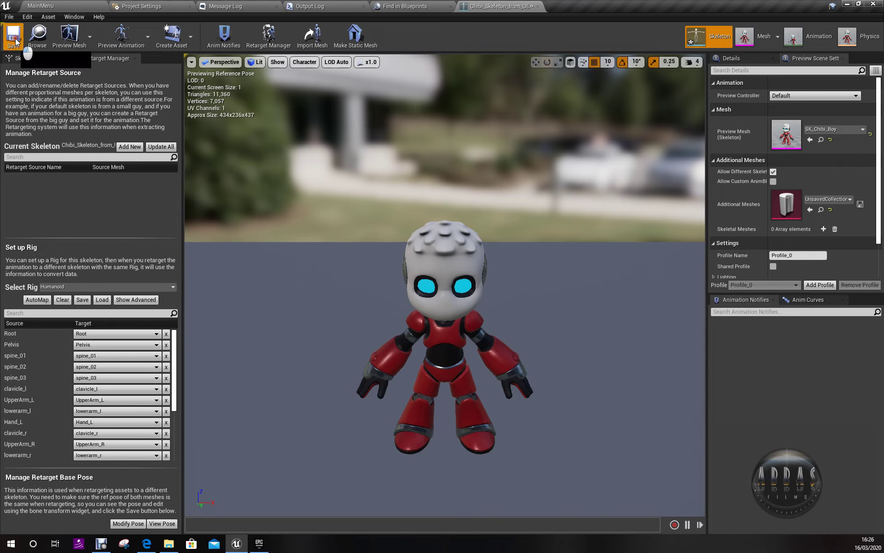
{"action": "left_click", "coordinate": [537, 6]}
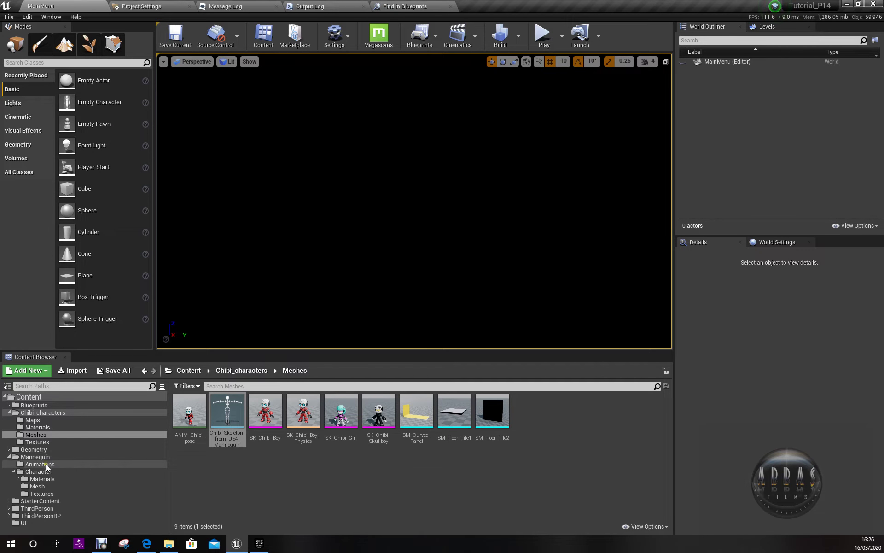
In Mannequin/Animations, preview retargeting ThirdPersonIdle to the Chibi skeleton, then cancel it.
{"action": "left_click", "coordinate": [46, 464]}
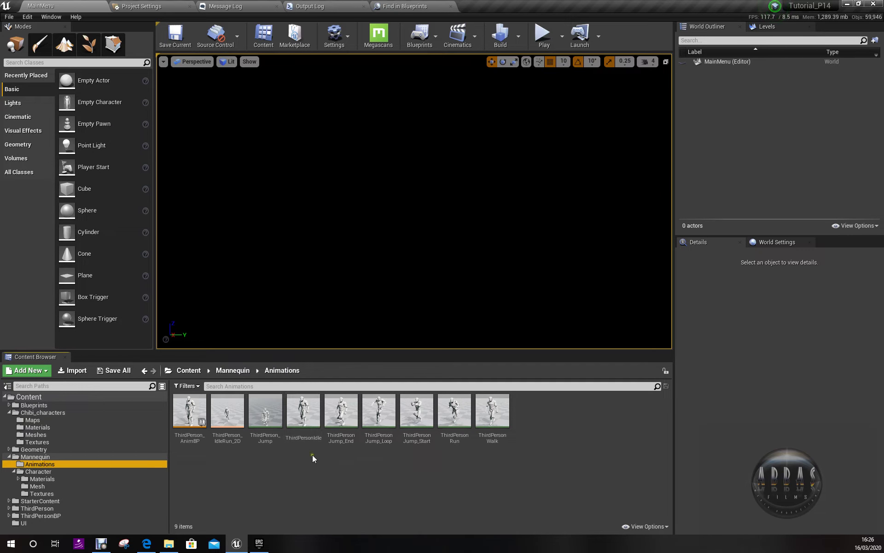
{"action": "right_click", "coordinate": [304, 412]}
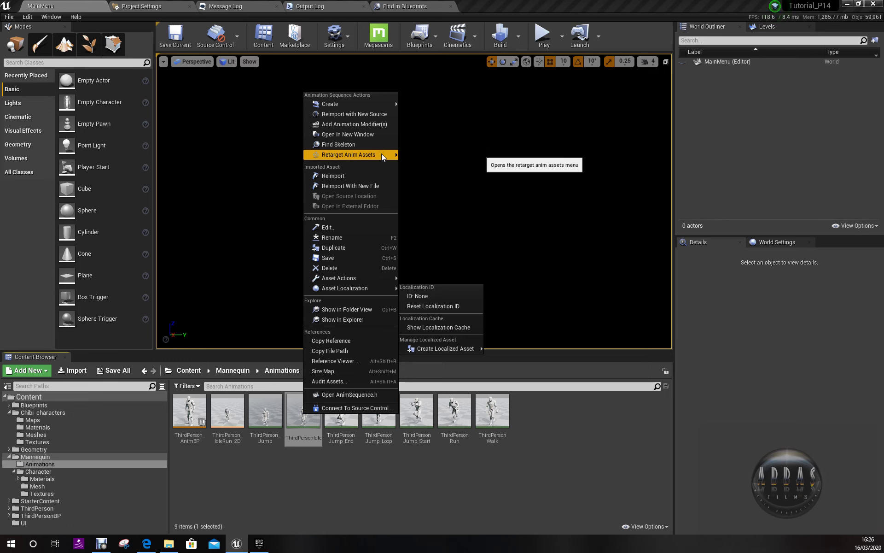
{"action": "mouse_move", "coordinate": [381, 155]}
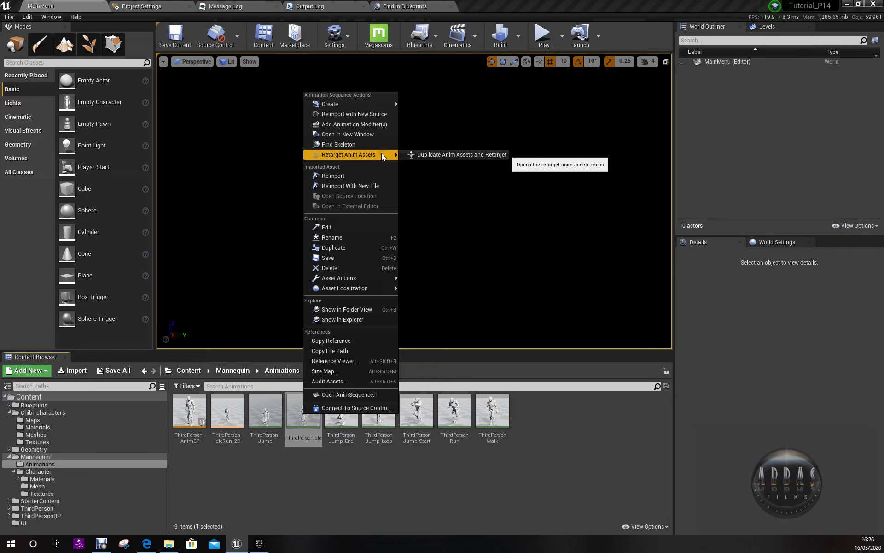
{"action": "left_click", "coordinate": [424, 155]}
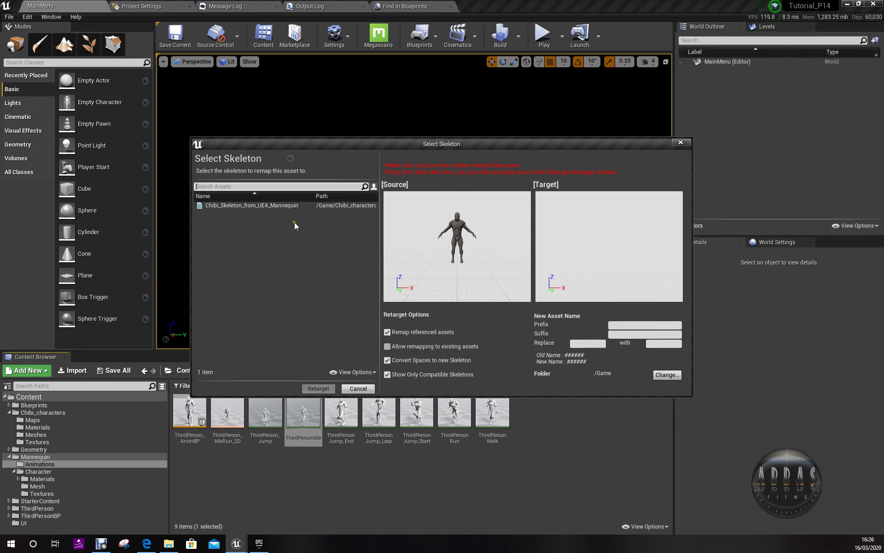
{"action": "left_click", "coordinate": [253, 205]}
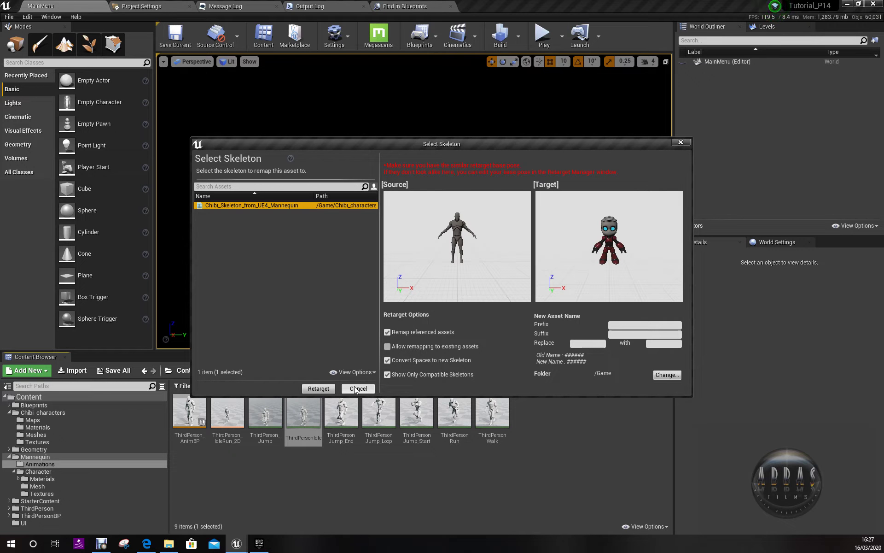
{"action": "left_click", "coordinate": [356, 390]}
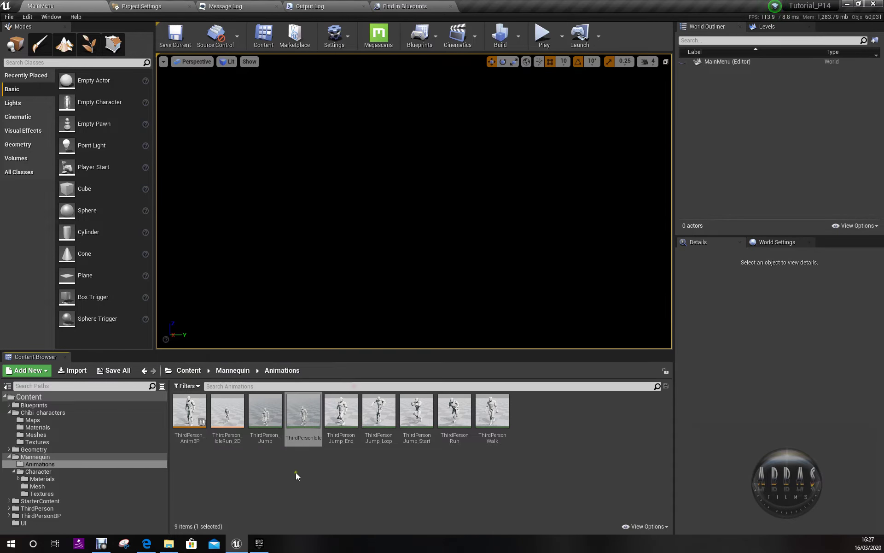
Delete the Chibi skeleton, replacing its references with UE4_Mannequin_Skeleton.
{"action": "left_click", "coordinate": [37, 434]}
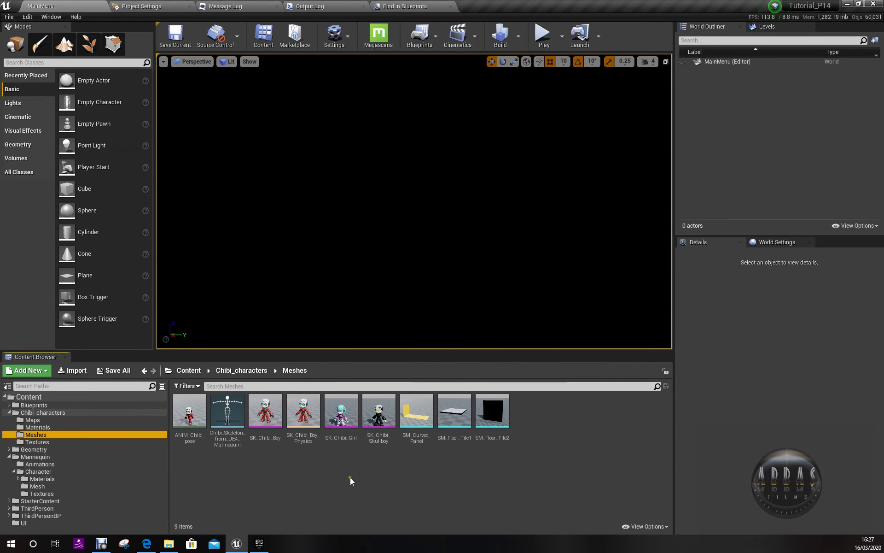
{"action": "left_click", "coordinate": [226, 427]}
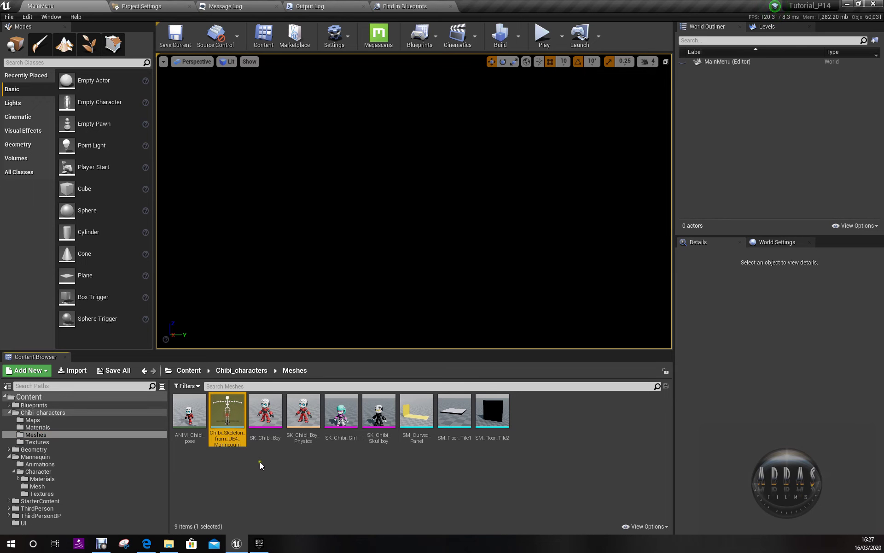
{"action": "key", "text": "Delete"}
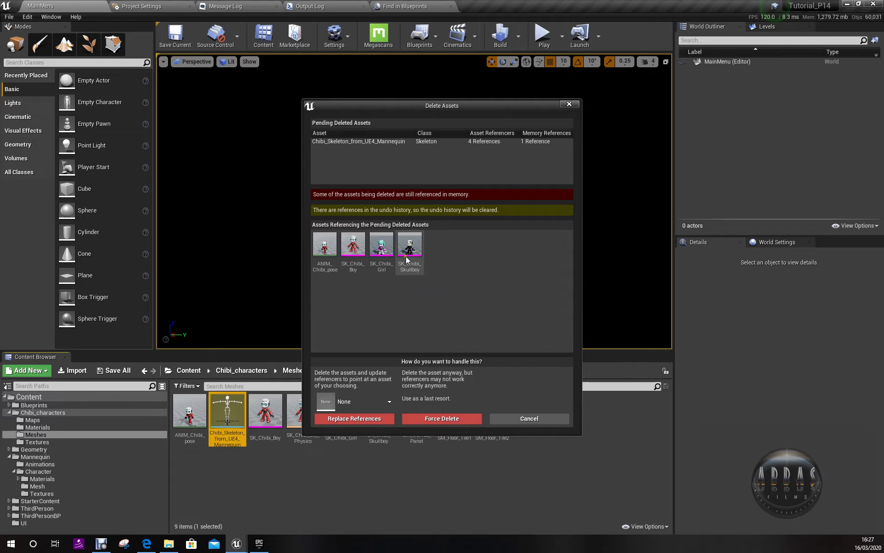
{"action": "mouse_move", "coordinate": [408, 252]}
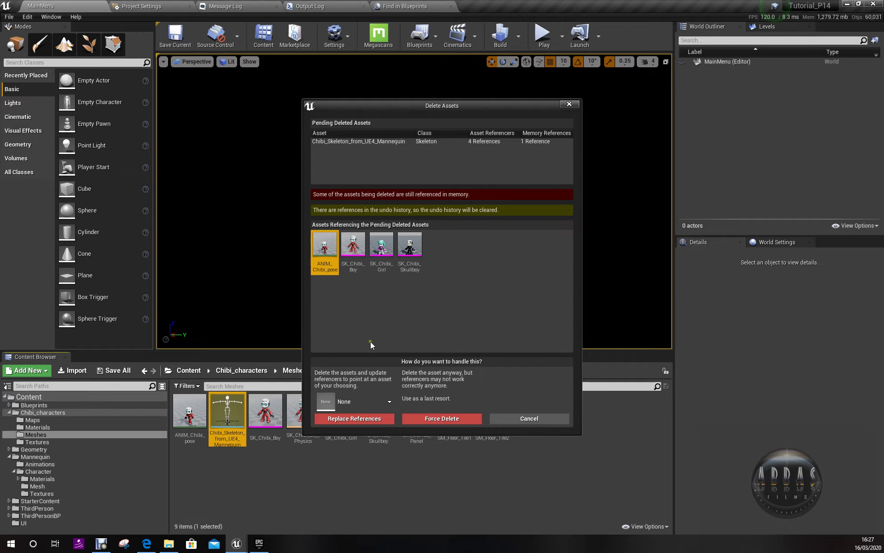
{"action": "left_click", "coordinate": [358, 403]}
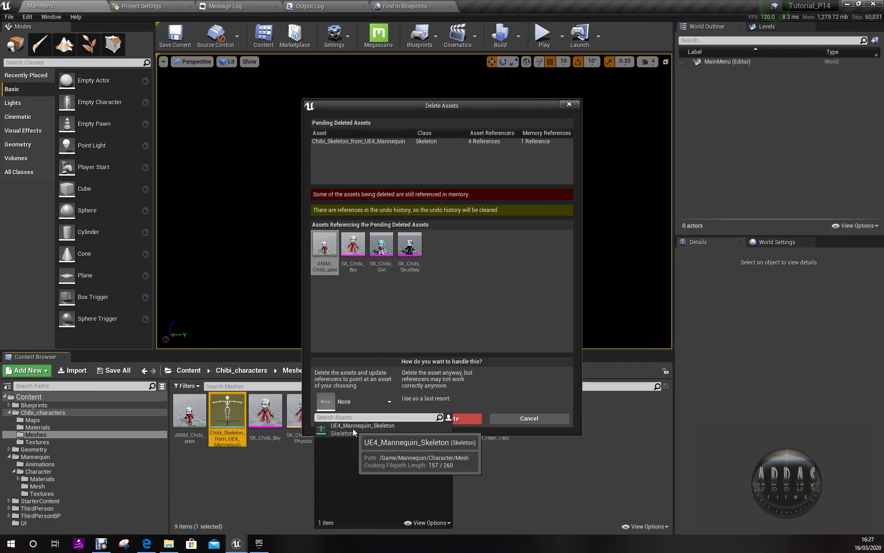
{"action": "left_click", "coordinate": [353, 428]}
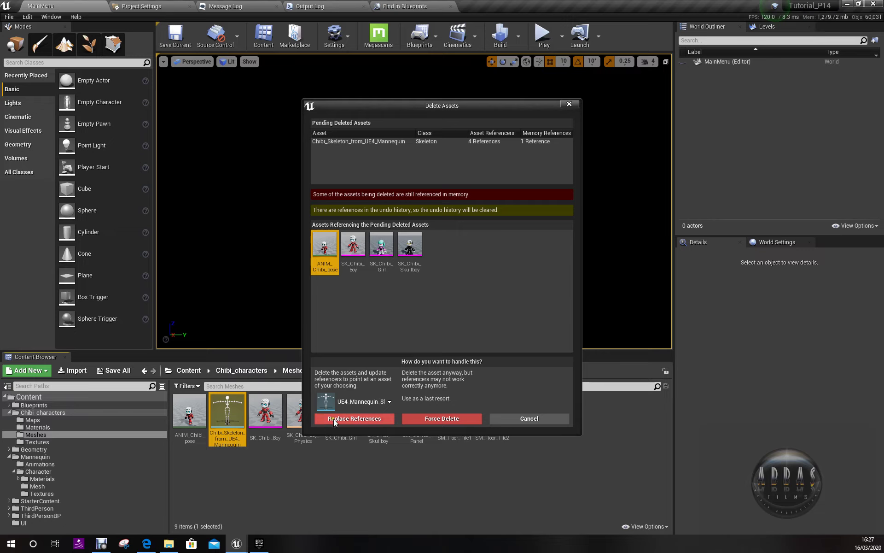
{"action": "left_click", "coordinate": [361, 419]}
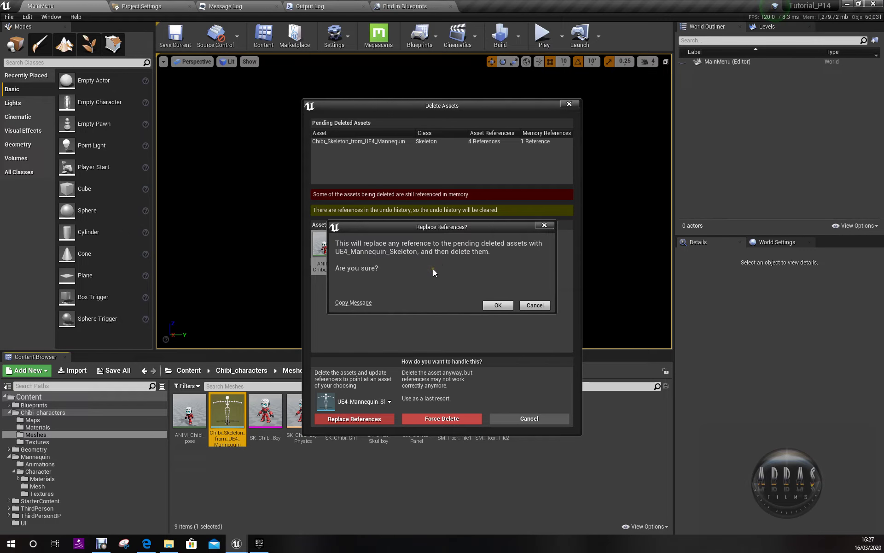
{"action": "left_click", "coordinate": [497, 305]}
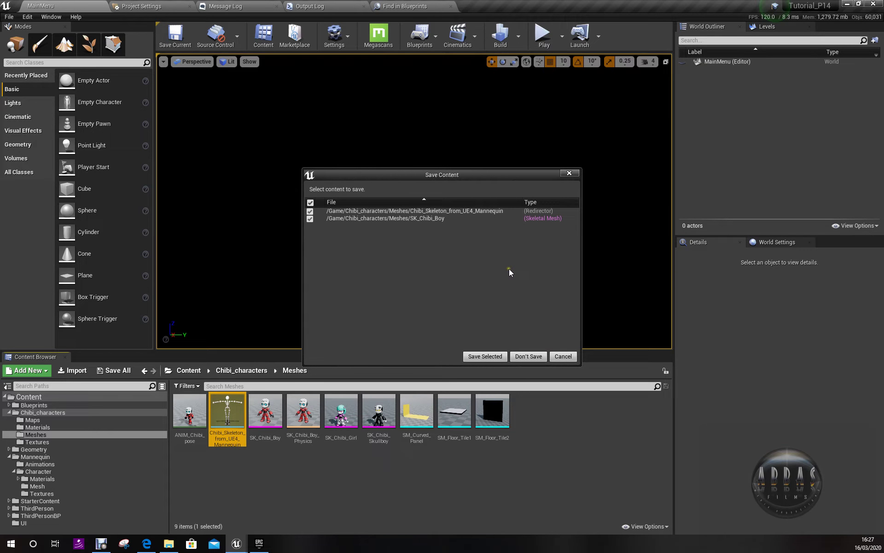
Save the redirector and SK_Chibi_Boy, then browse to ThirdPersonBP/Blueprints.
{"action": "left_click", "coordinate": [485, 357]}
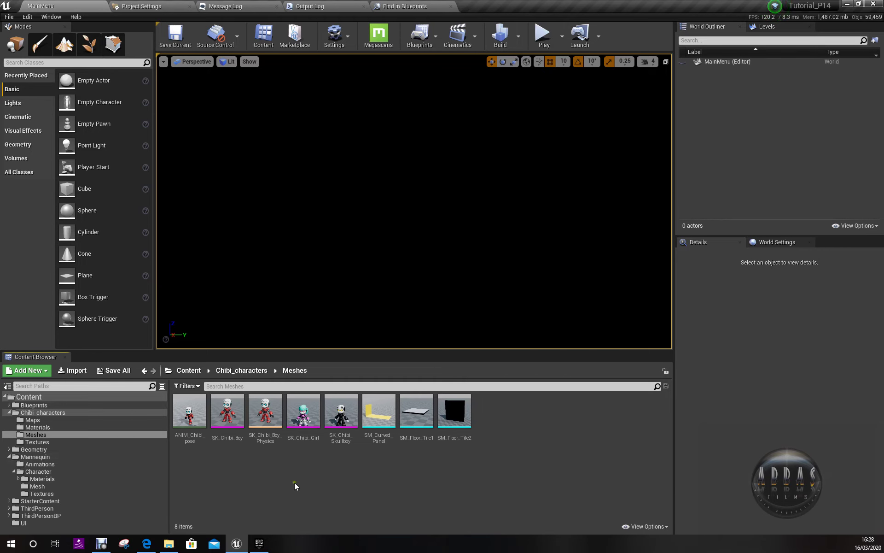
{"action": "left_click", "coordinate": [228, 414]}
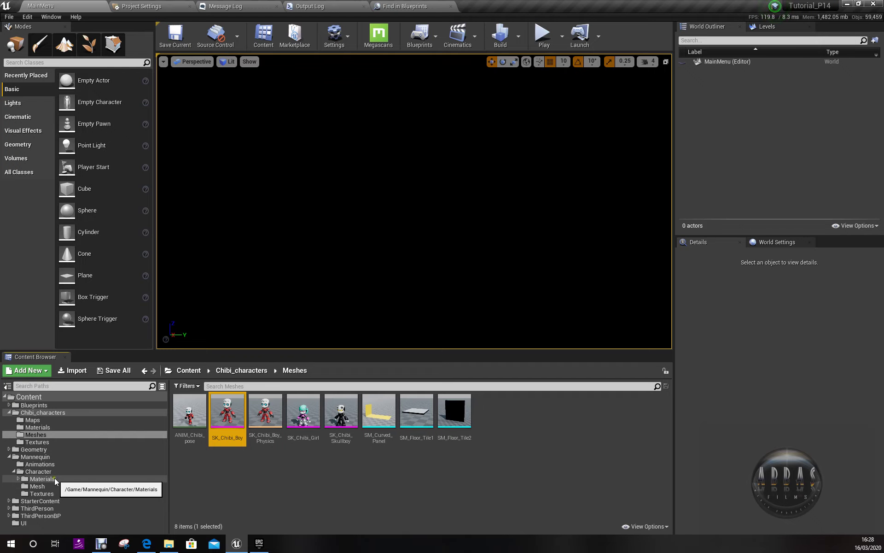
{"action": "left_click", "coordinate": [53, 515]}
{"action": "left_click", "coordinate": [51, 509]}
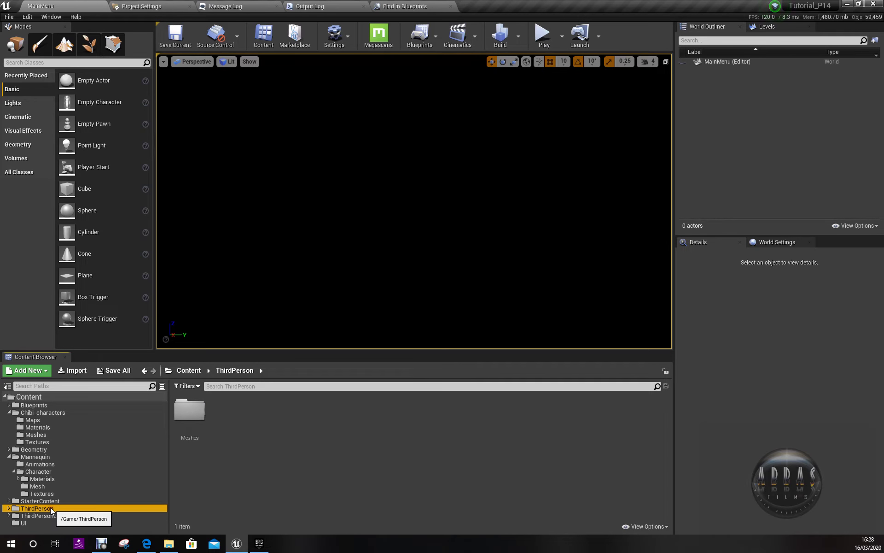
{"action": "left_click", "coordinate": [41, 515]}
Open ThirdPersonCharacter and swap its Mesh component from SK_Mannequin to SK_Chibi_Boy.
{"action": "double_click", "coordinate": [193, 412]}
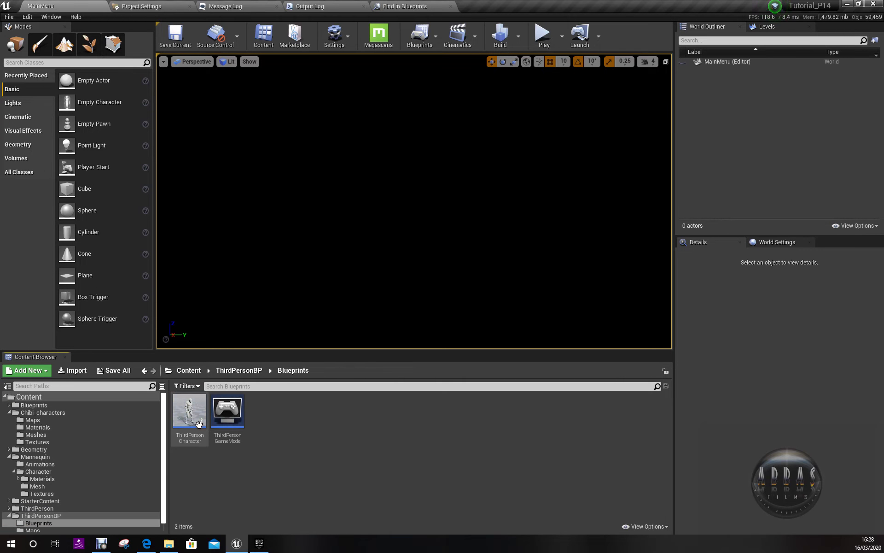
{"action": "double_click", "coordinate": [198, 419]}
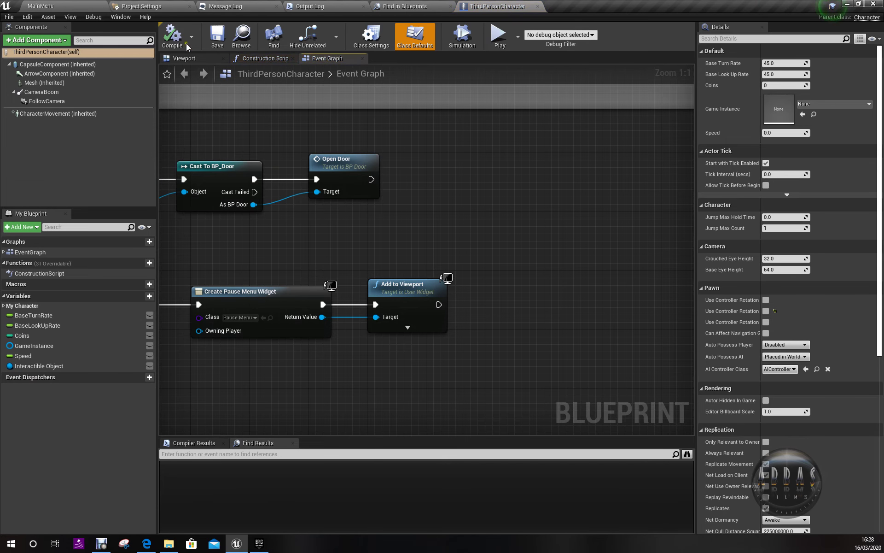
{"action": "left_click", "coordinate": [186, 59]}
{"action": "left_click", "coordinate": [402, 290]}
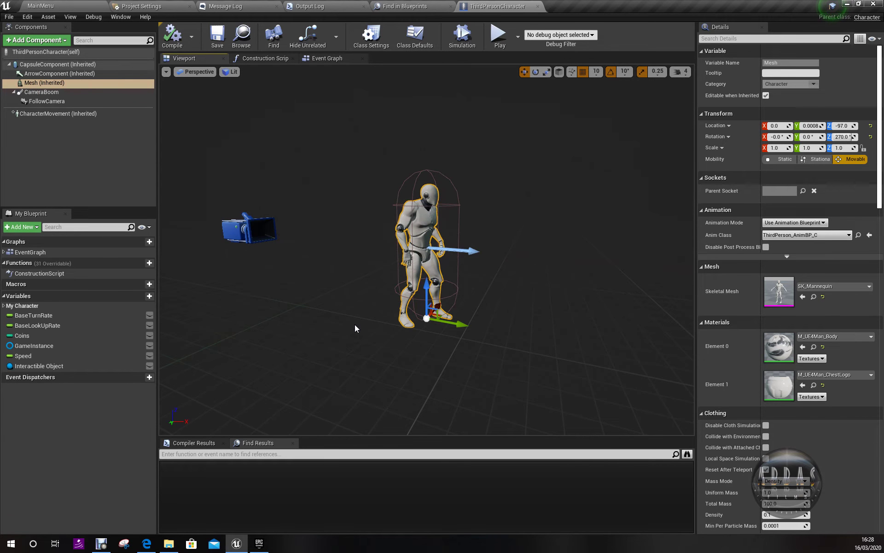
{"action": "left_click", "coordinate": [818, 287]}
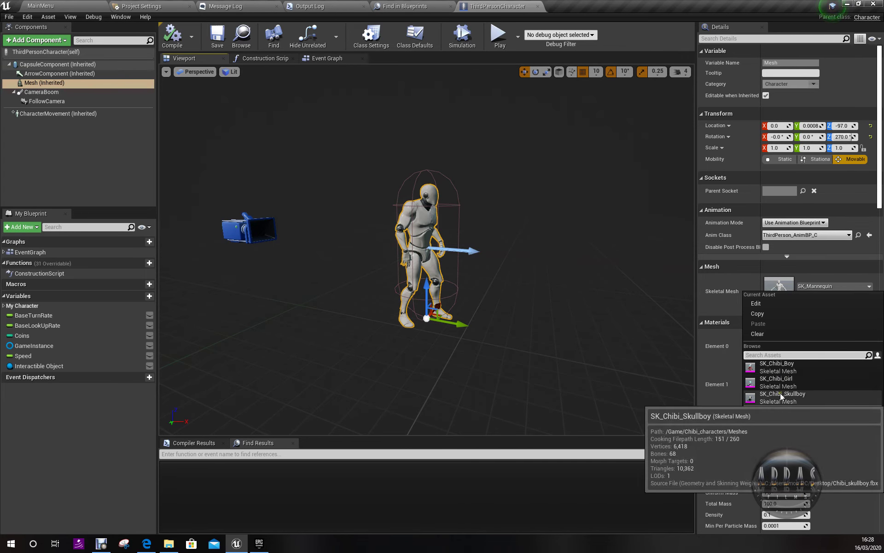
{"action": "left_click", "coordinate": [775, 370]}
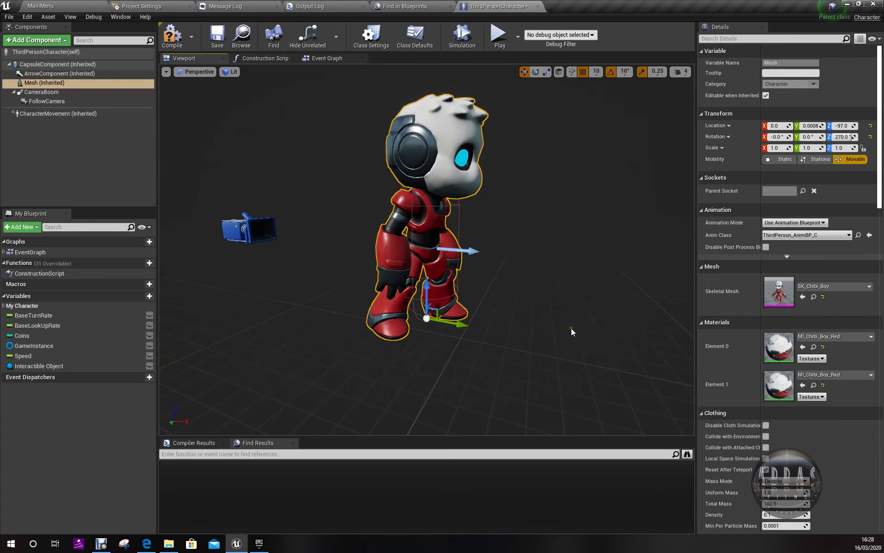
Scale the chibi mesh down to 0.7 in the ThirdPersonCharacter viewport.
{"action": "mouse_move", "coordinate": [568, 313]}
{"action": "left_mouse_down"}
{"action": "mouse_move", "coordinate": [512, 298]}
{"action": "mouse_move", "coordinate": [449, 321]}
{"action": "mouse_move", "coordinate": [573, 315]}
{"action": "left_mouse_up"}
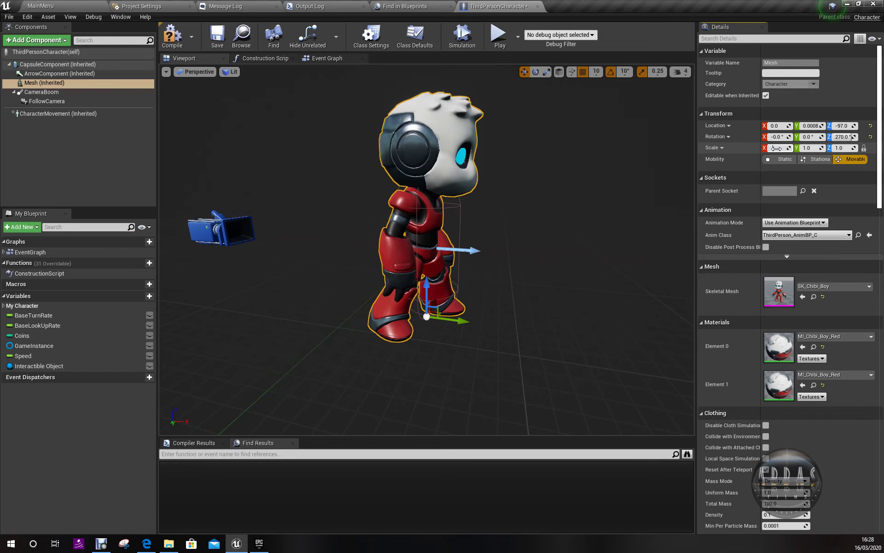
{"action": "left_click_drag", "start_coordinate": [777, 148], "coordinate": [772, 148]}
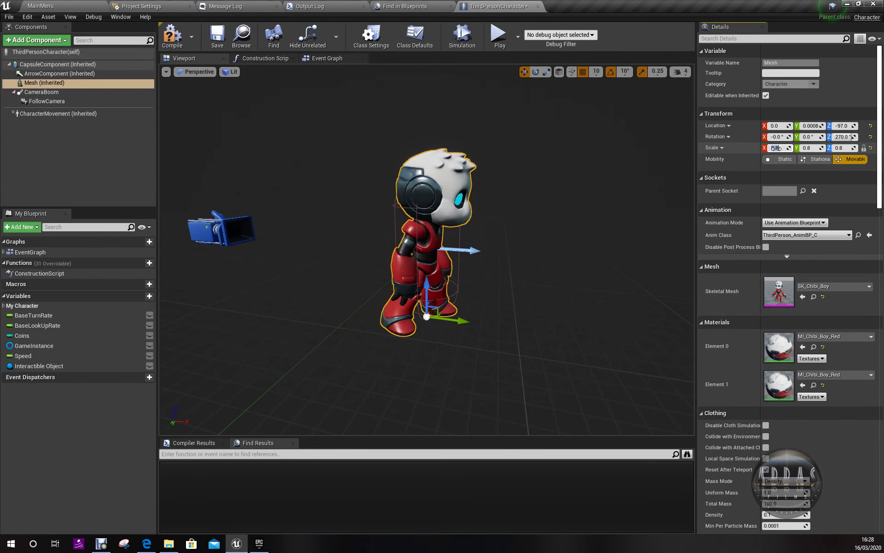
{"action": "left_click_drag", "start_coordinate": [776, 148], "coordinate": [777, 148]}
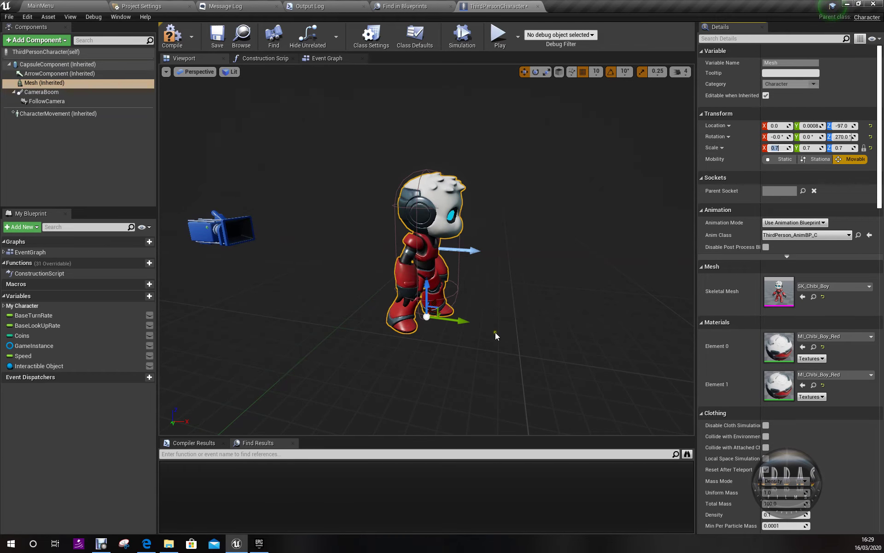
{"action": "mouse_move", "coordinate": [493, 335]}
{"action": "left_mouse_down"}
{"action": "mouse_move", "coordinate": [507, 308]}
{"action": "mouse_move", "coordinate": [348, 321]}
{"action": "left_mouse_up"}
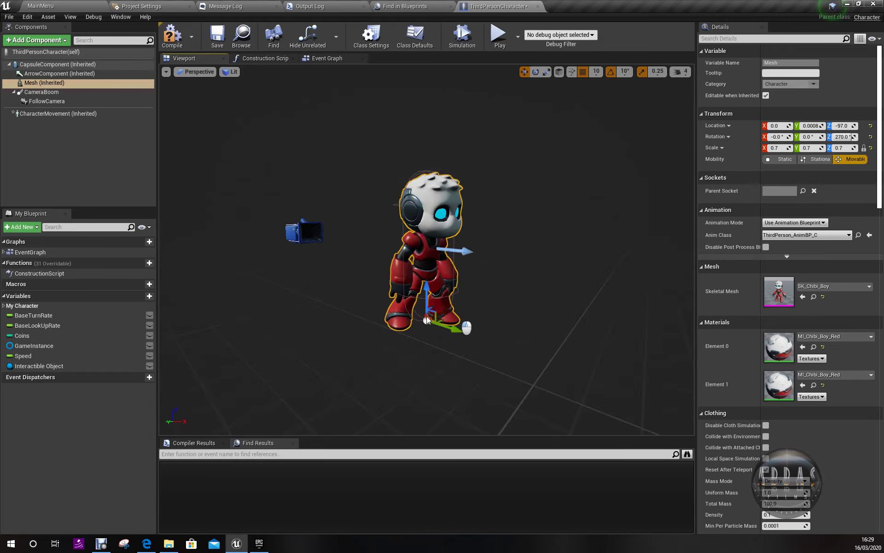
Compile the ThirdPersonCharacter blueprint and return to the MainMenu level.
{"action": "left_click", "coordinate": [173, 36]}
{"action": "left_click", "coordinate": [417, 234]}
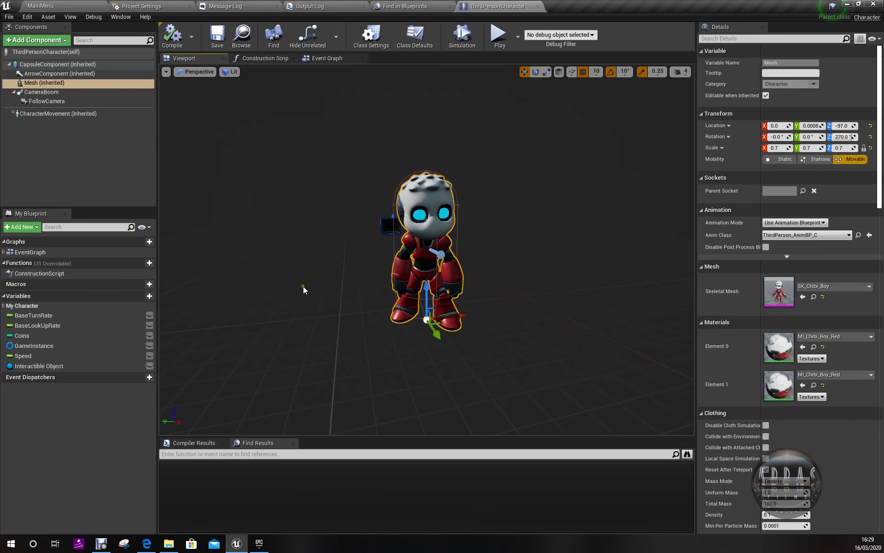
{"action": "left_click", "coordinate": [117, 159]}
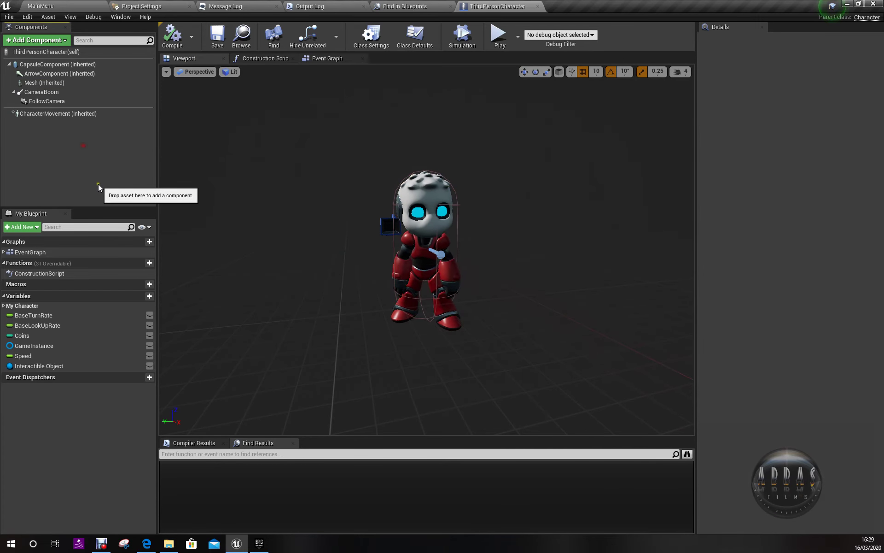
{"action": "left_click", "coordinate": [44, 6]}
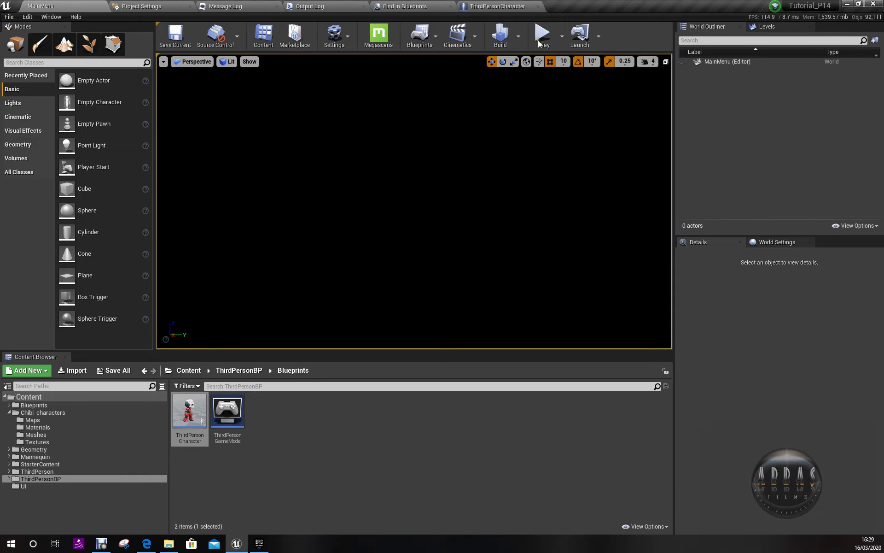
{"action": "left_click", "coordinate": [542, 34]}
{"action": "left_click", "coordinate": [239, 167]}
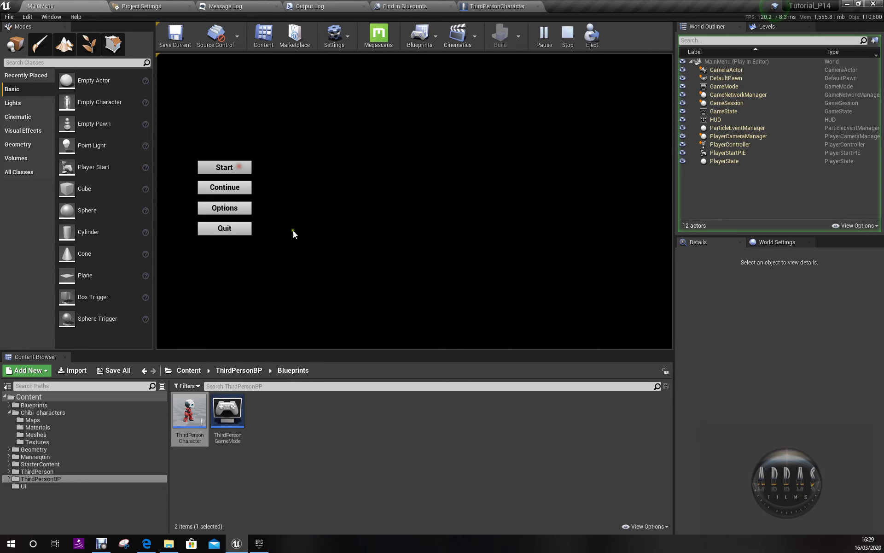
{"action": "key", "text": "w"}
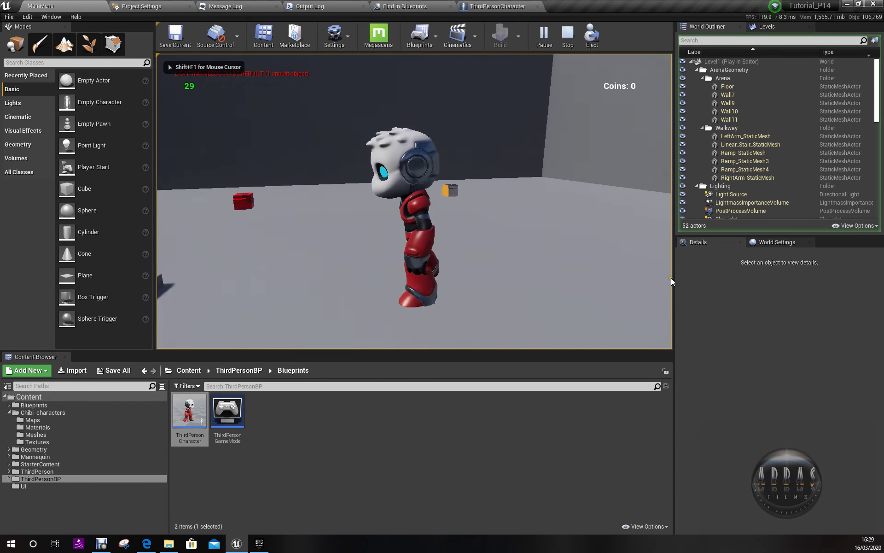
{"action": "key", "text": "s"}
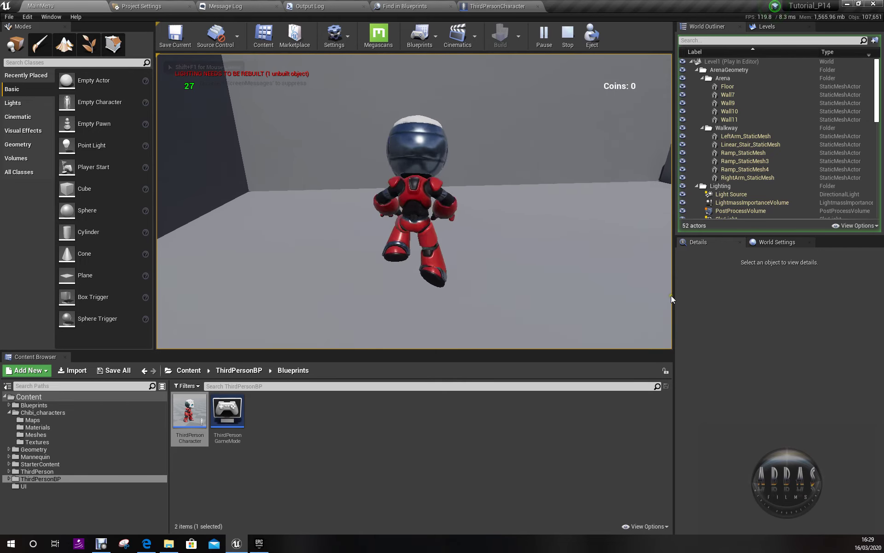
{"action": "key", "text": "w"}
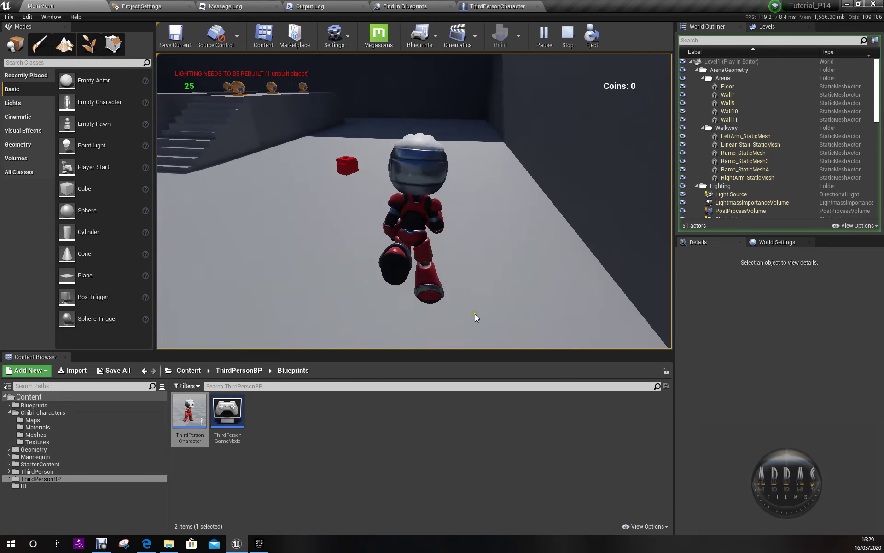
{"action": "key", "text": "w"}
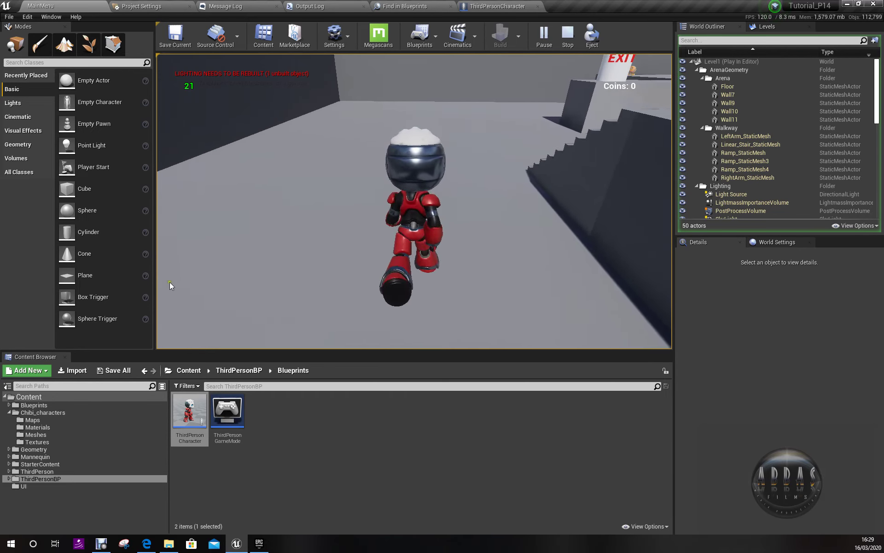
{"action": "key", "text": "s"}
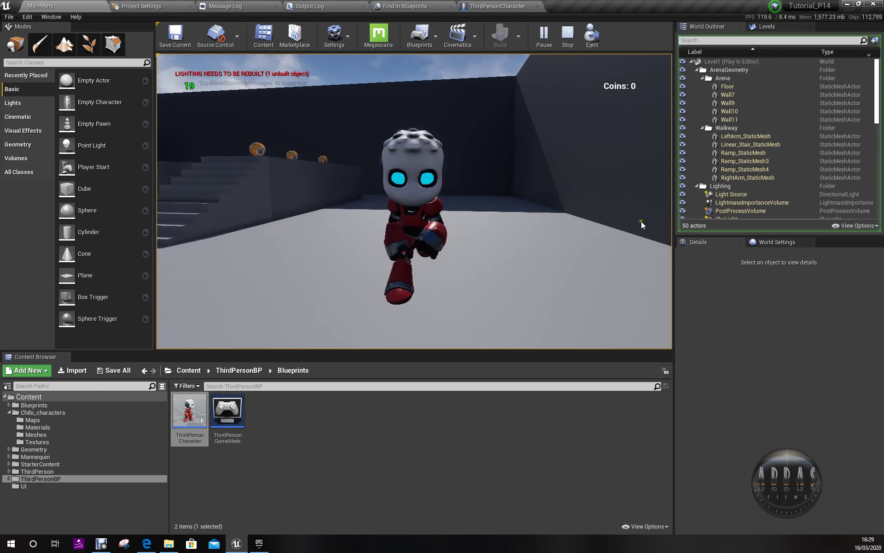
{"action": "key", "text": "w"}
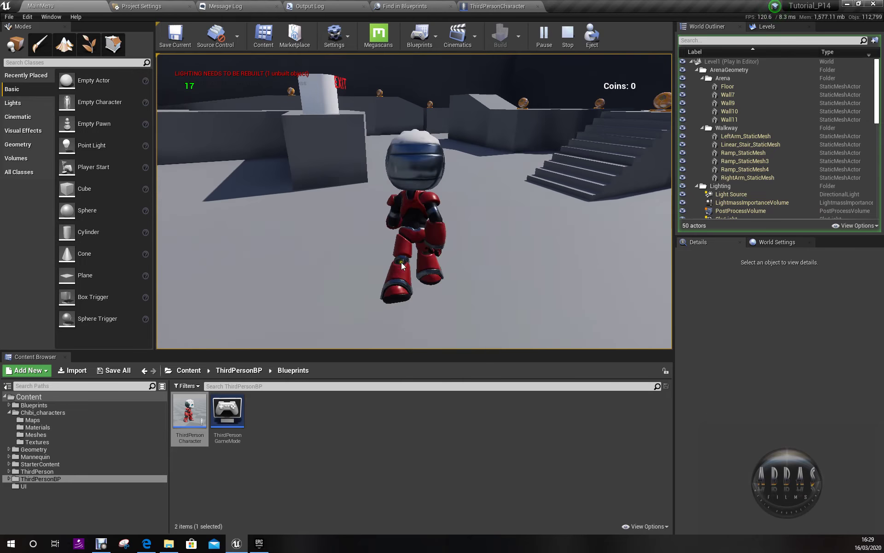
{"action": "key", "text": "a"}
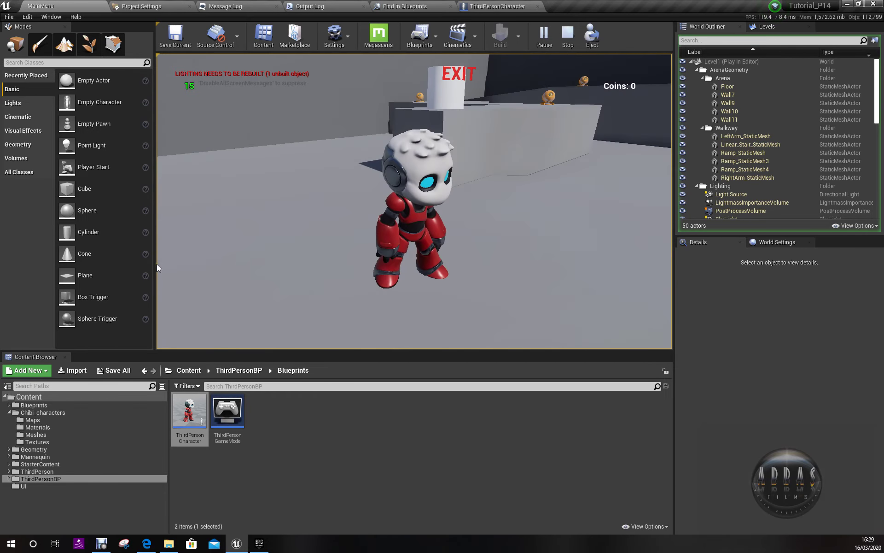
{"action": "key", "text": "Escape"}
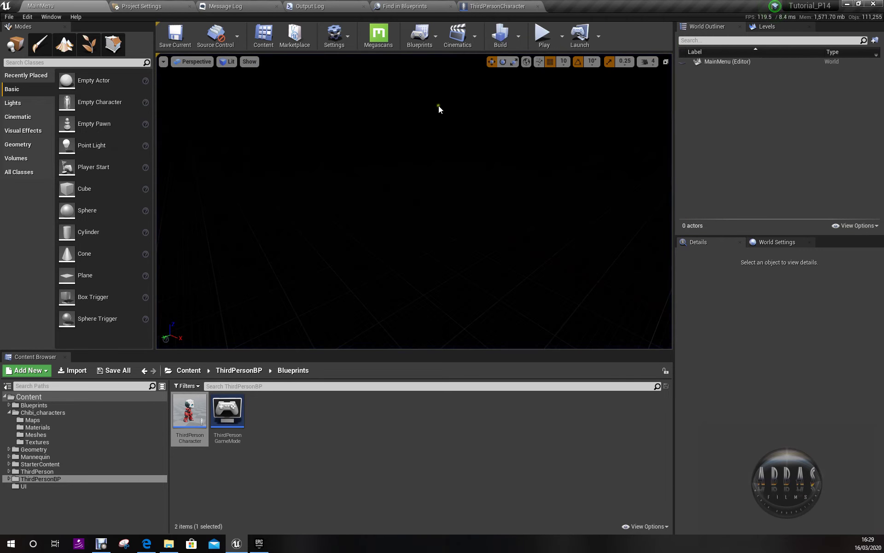
Set ThirdPersonCharacter's CapsuleComponent scale to 0.8 and compile the blueprint.
{"action": "left_click", "coordinate": [495, 6]}
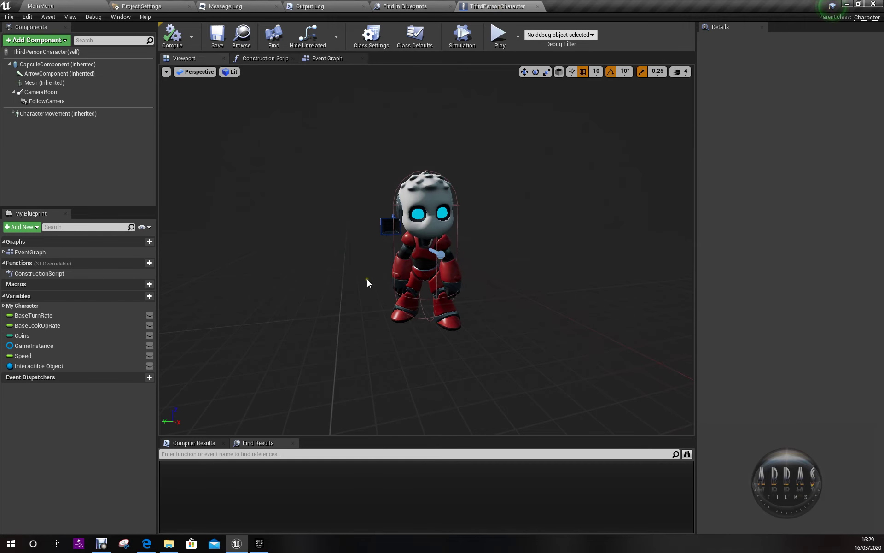
{"action": "left_click_drag", "start_coordinate": [359, 267], "coordinate": [356, 264]}
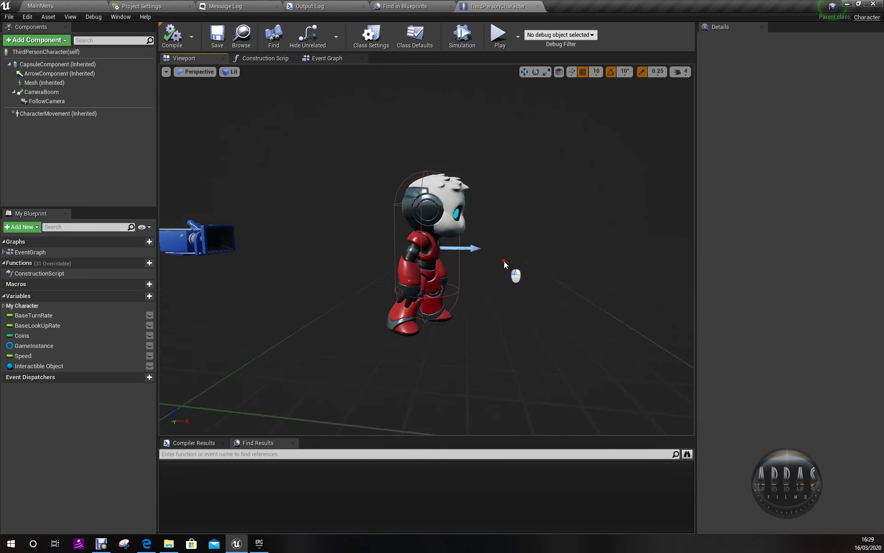
{"action": "left_click", "coordinate": [70, 65]}
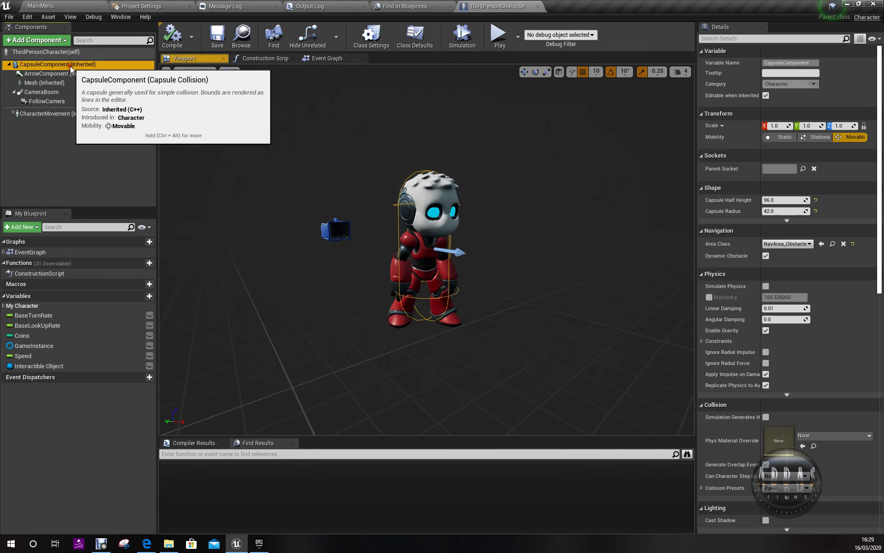
{"action": "left_click_drag", "start_coordinate": [439, 241], "coordinate": [438, 241]}
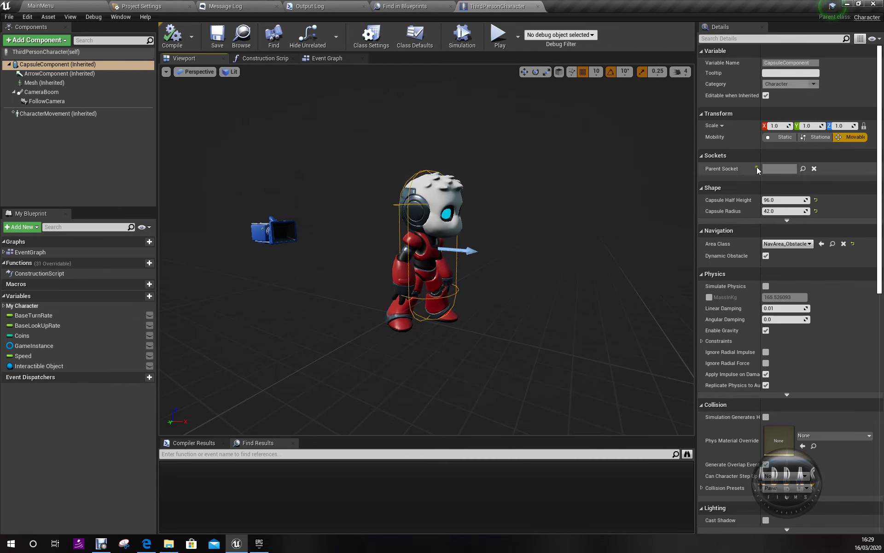
{"action": "left_click", "coordinate": [777, 126]}
{"action": "type", "text": "0.8"}
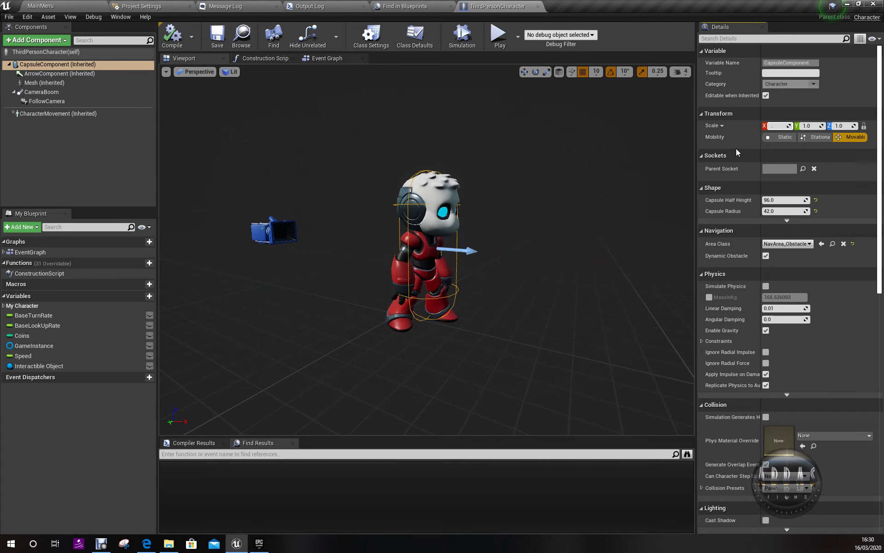
{"action": "key", "text": "Return"}
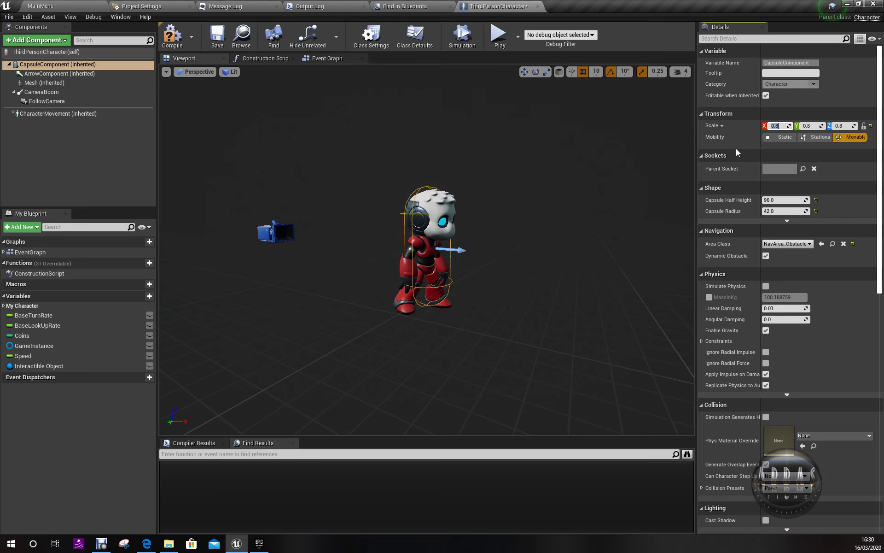
{"action": "left_click", "coordinate": [221, 35]}
Launch a Standalone game and run the chibi character through the level, collecting 9 coins.
{"action": "left_click", "coordinate": [499, 33]}
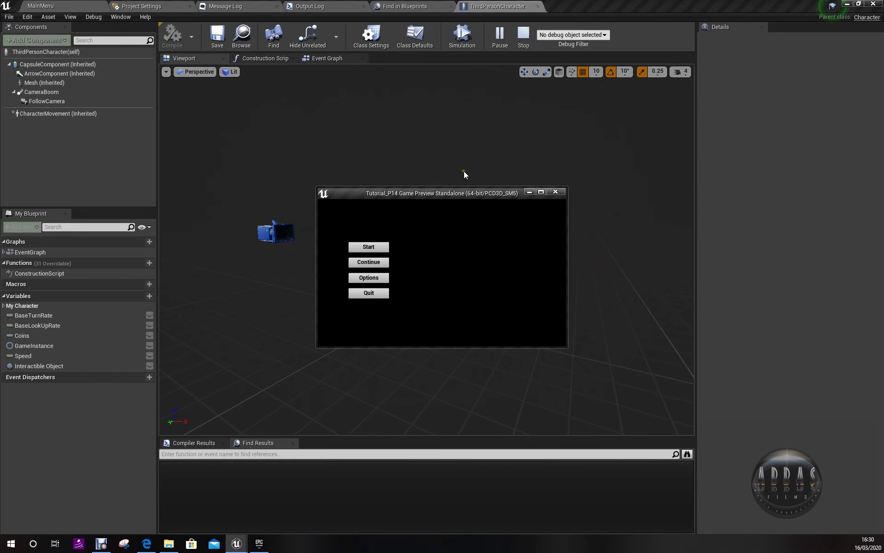
{"action": "left_click", "coordinate": [368, 248]}
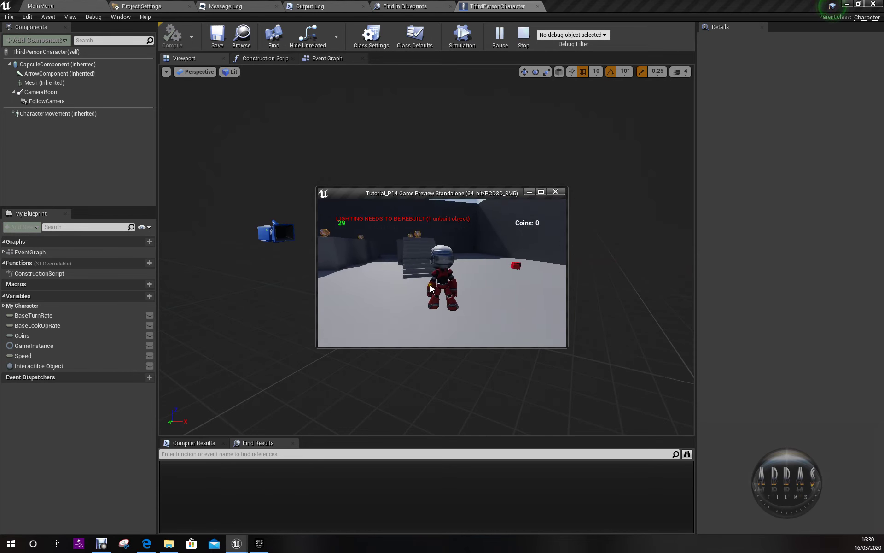
{"action": "key", "text": "w"}
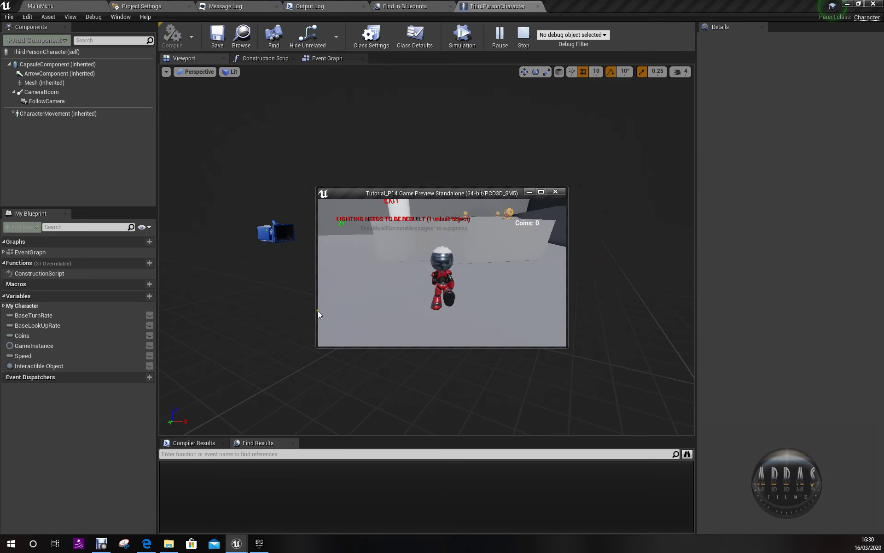
{"action": "key", "text": "w"}
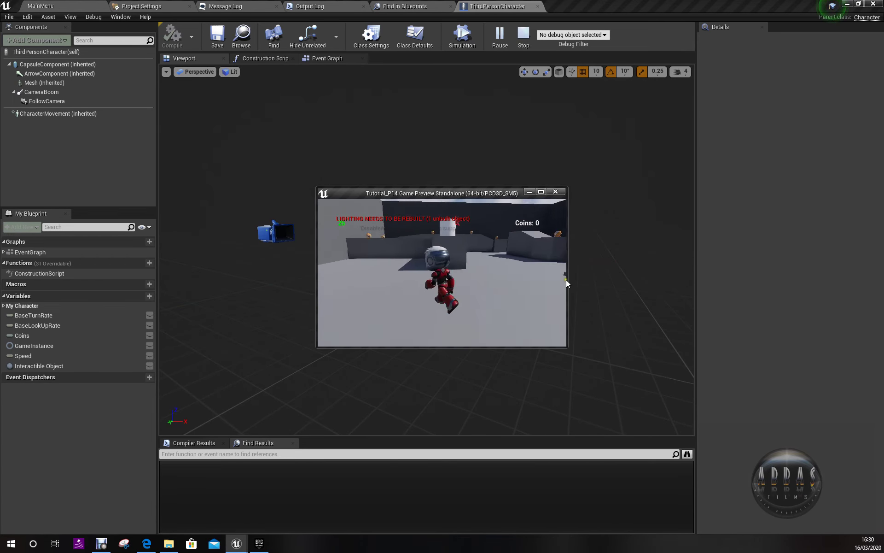
{"action": "key", "text": "w"}
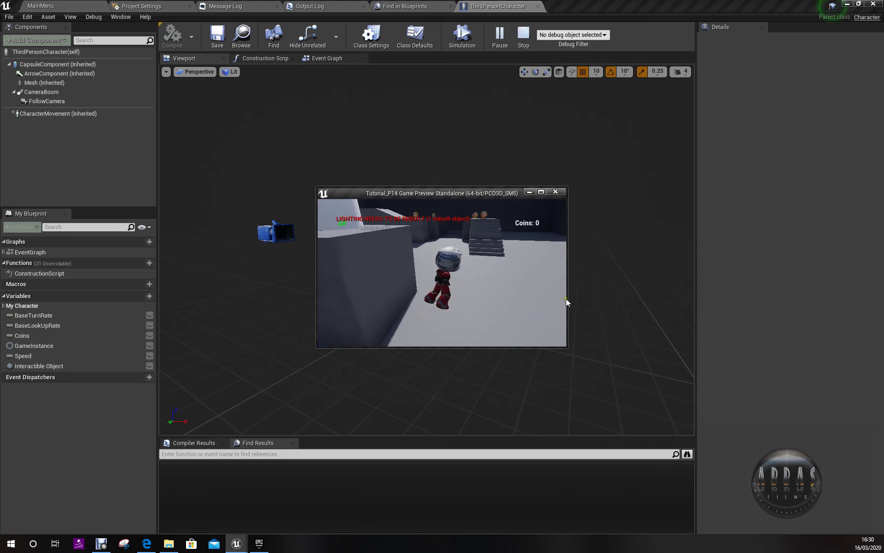
{"action": "key", "text": "w"}
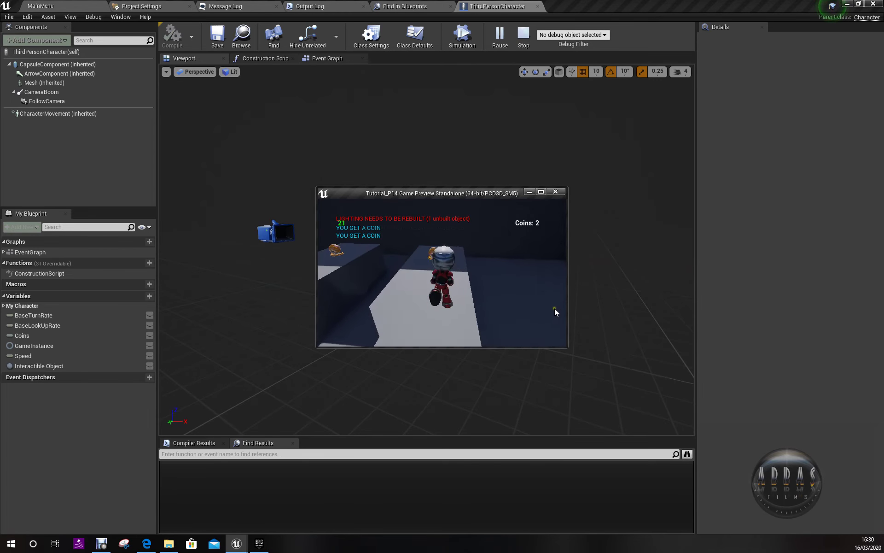
{"action": "key", "text": "w"}
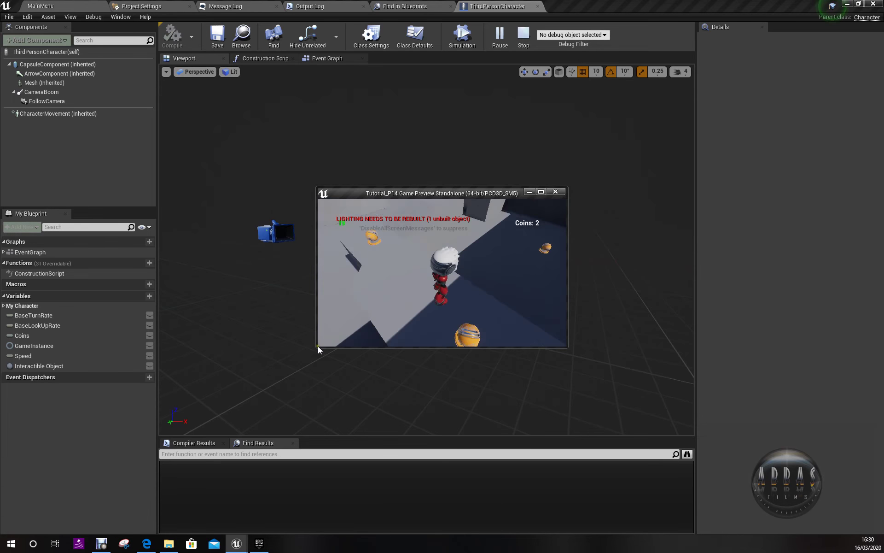
{"action": "key", "text": "w"}
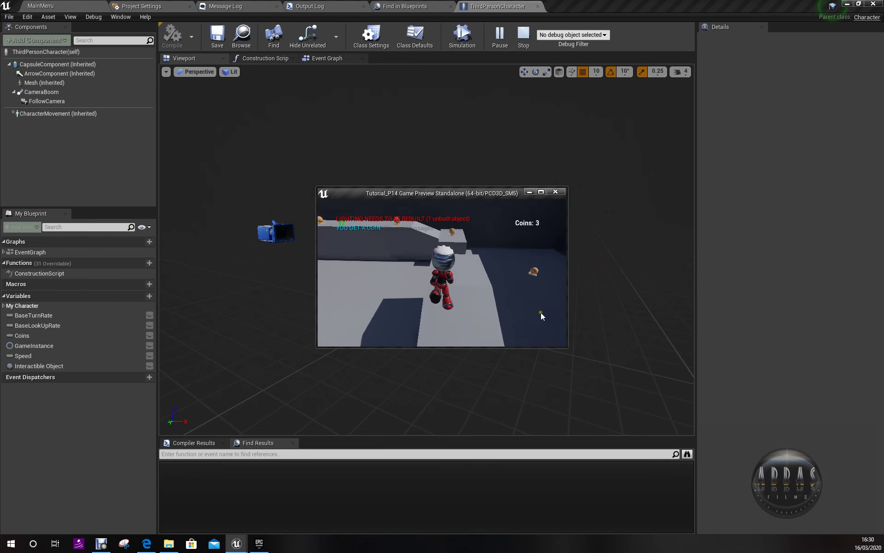
{"action": "key", "text": "w"}
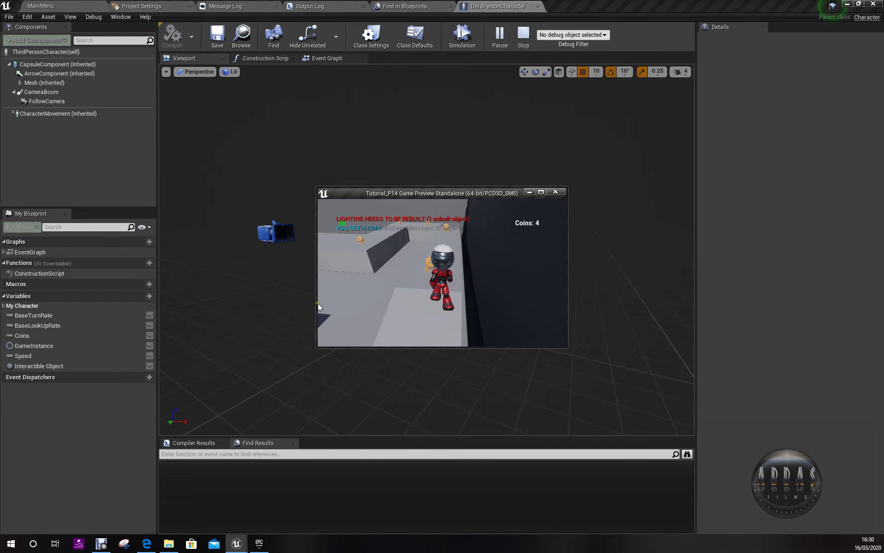
{"action": "key", "text": "w"}
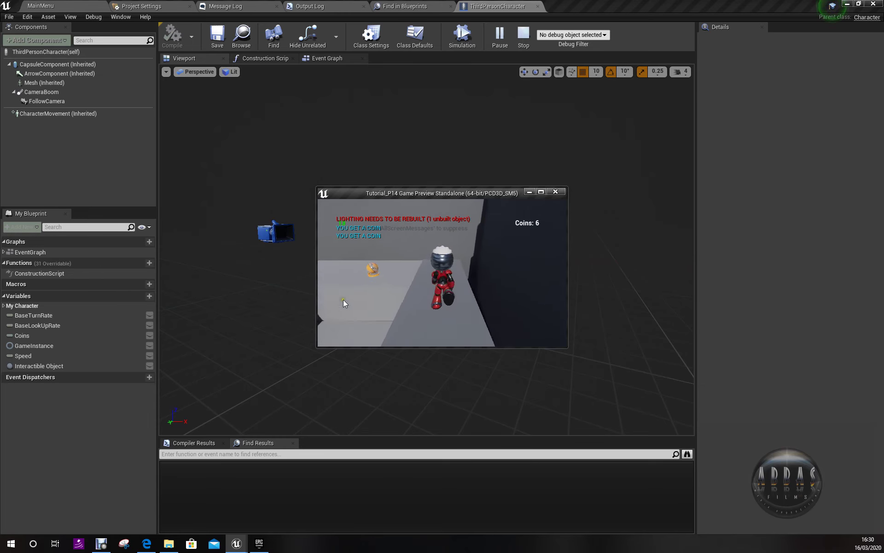
{"action": "key", "text": "w"}
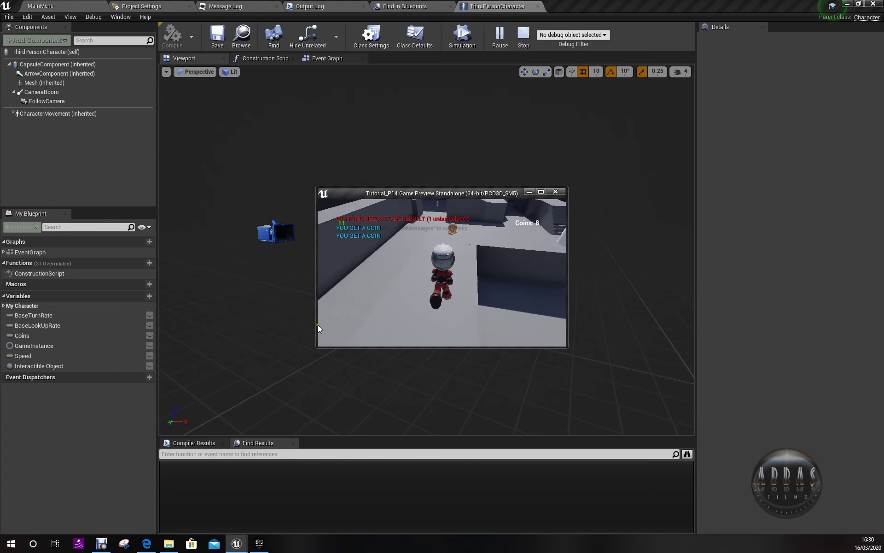
Run the character up another staircase toward more coins, then end the preview with Esc.
{"action": "key", "text": "w"}
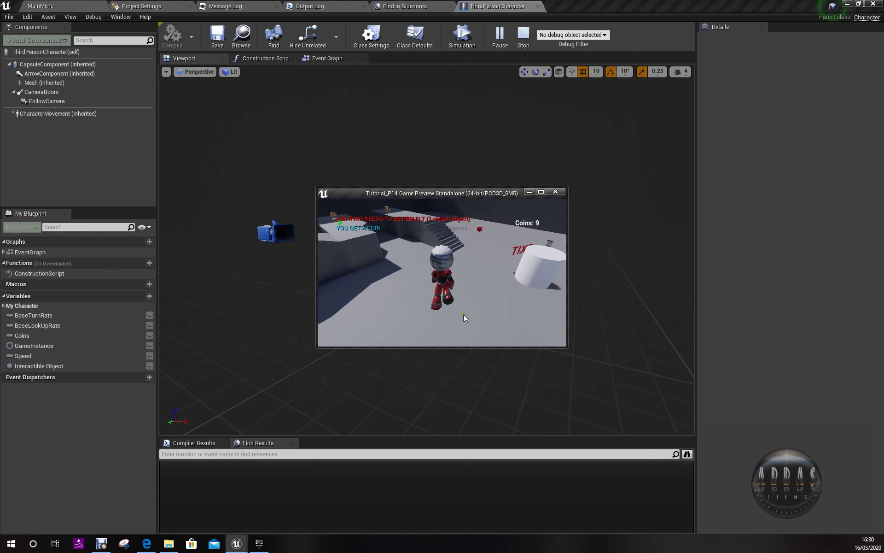
{"action": "key", "text": "w"}
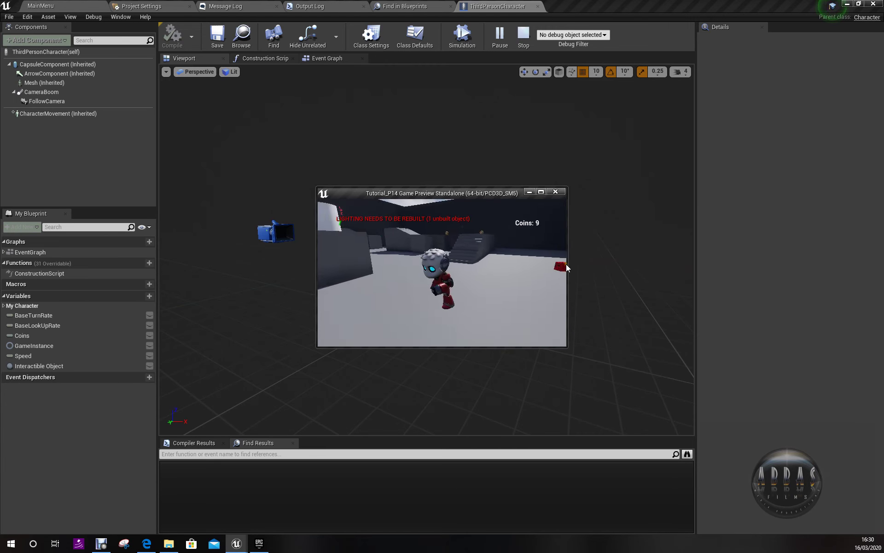
{"action": "key", "text": "w"}
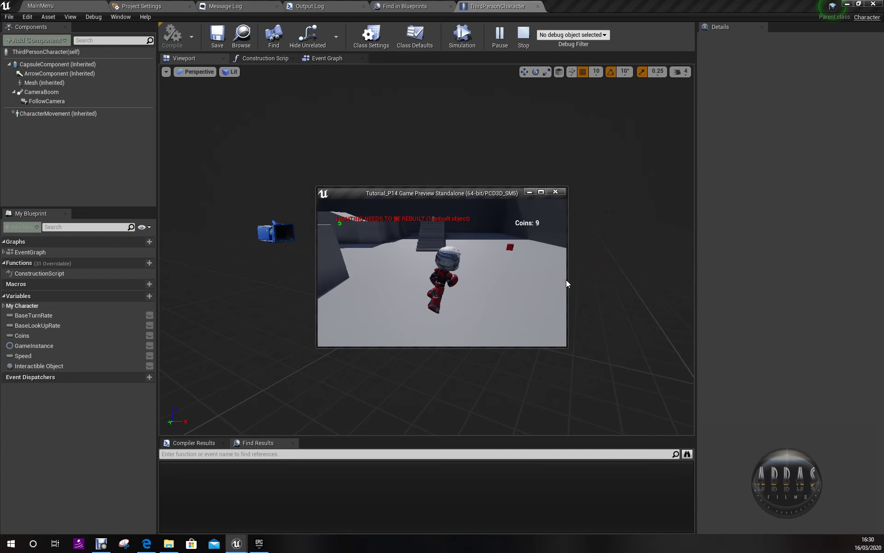
{"action": "key", "text": "w"}
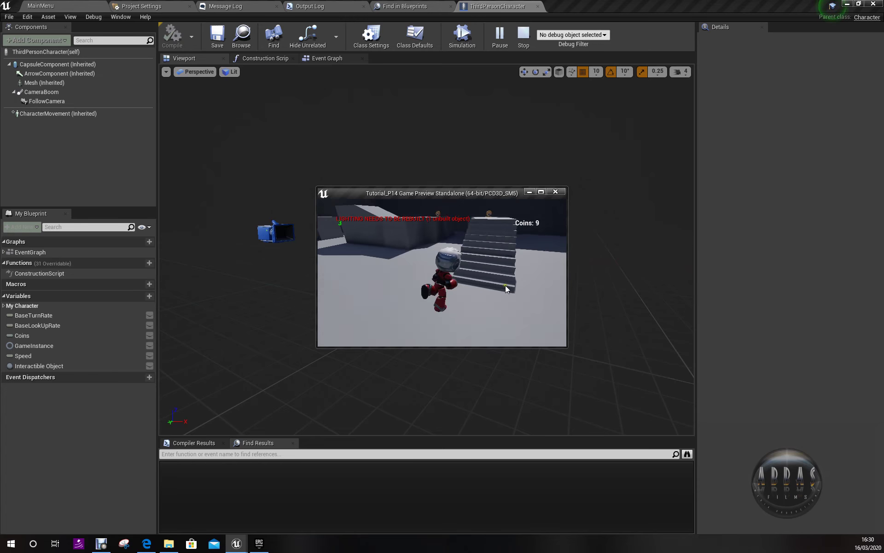
{"action": "key", "text": "w"}
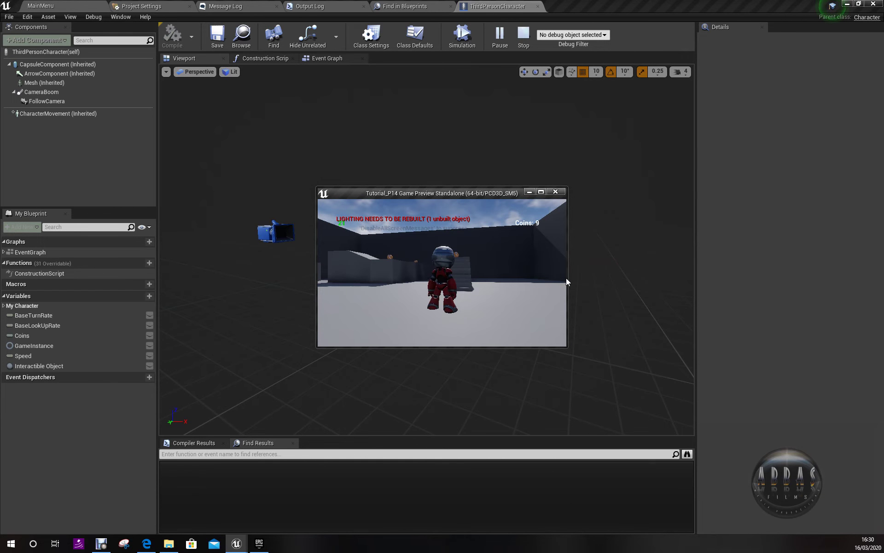
{"action": "key", "text": "Escape"}
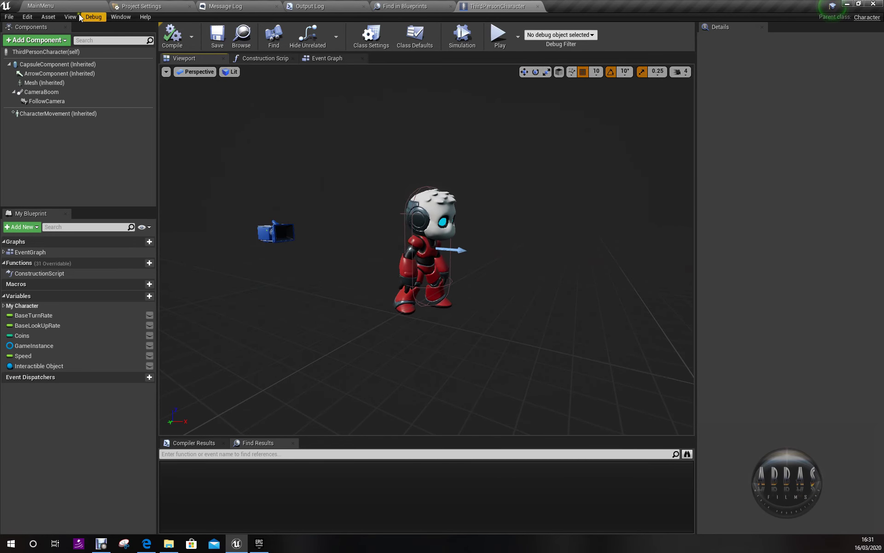
Return to the MainMenu level and deselect the ThirdPersonCharacter asset in the Content Browser.
{"action": "left_click", "coordinate": [41, 6]}
{"action": "left_click", "coordinate": [321, 405]}
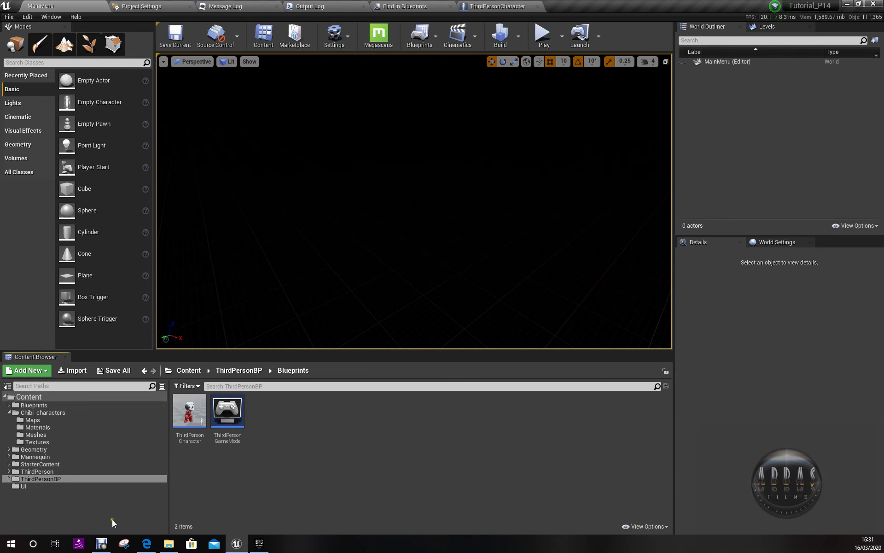
In the Epic Games Launcher, open the DreamLowPolyPack project from My Projects.
{"action": "left_click", "coordinate": [258, 543]}
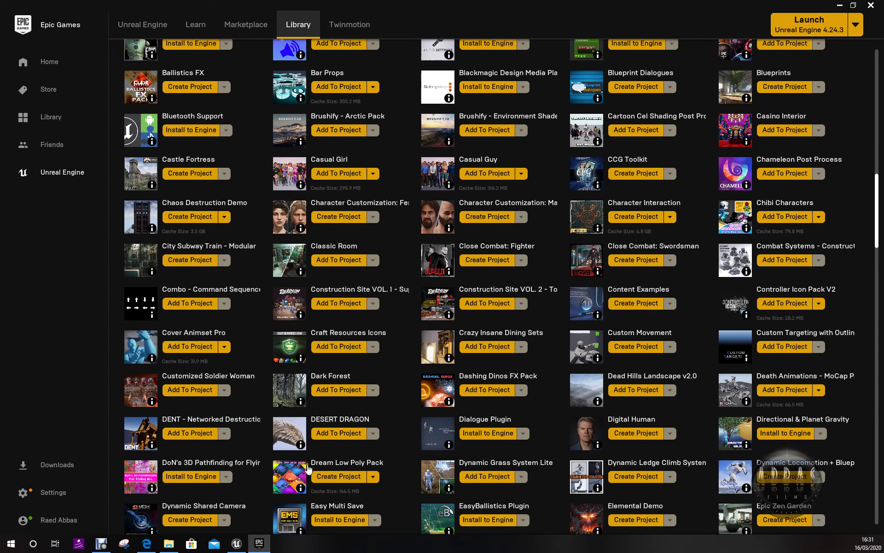
{"action": "scroll", "coordinate": [293, 375], "scroll_direction": "up", "scroll_amount": 20}
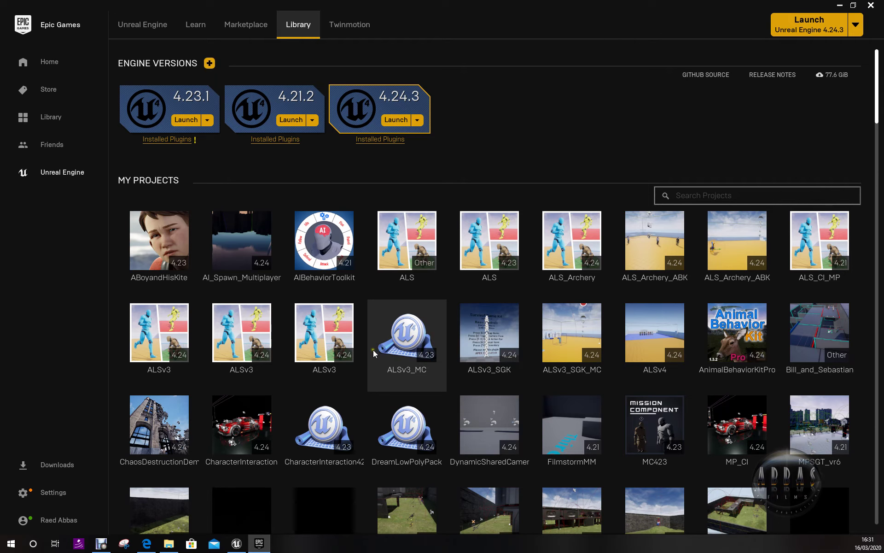
{"action": "left_click", "coordinate": [415, 446]}
{"action": "double_click", "coordinate": [415, 445]}
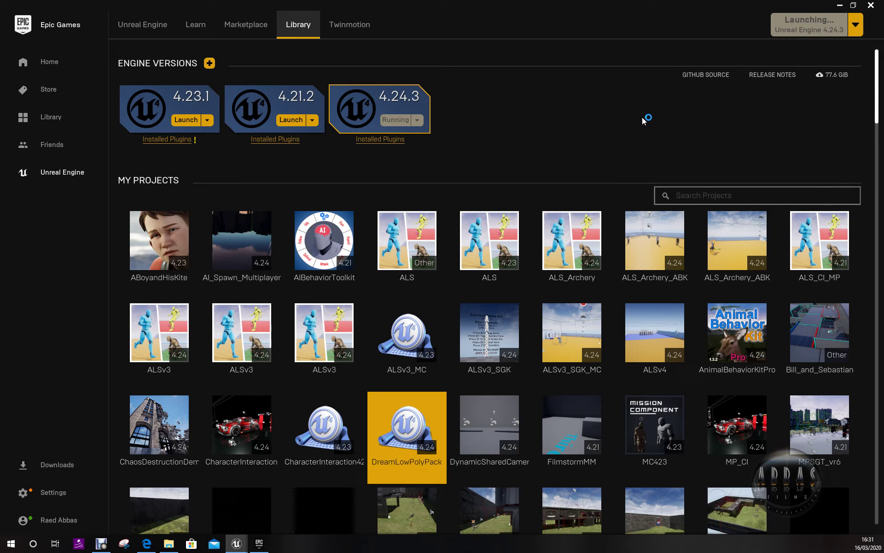
{"action": "scroll", "coordinate": [496, 240], "scroll_direction": "down", "scroll_amount": 10}
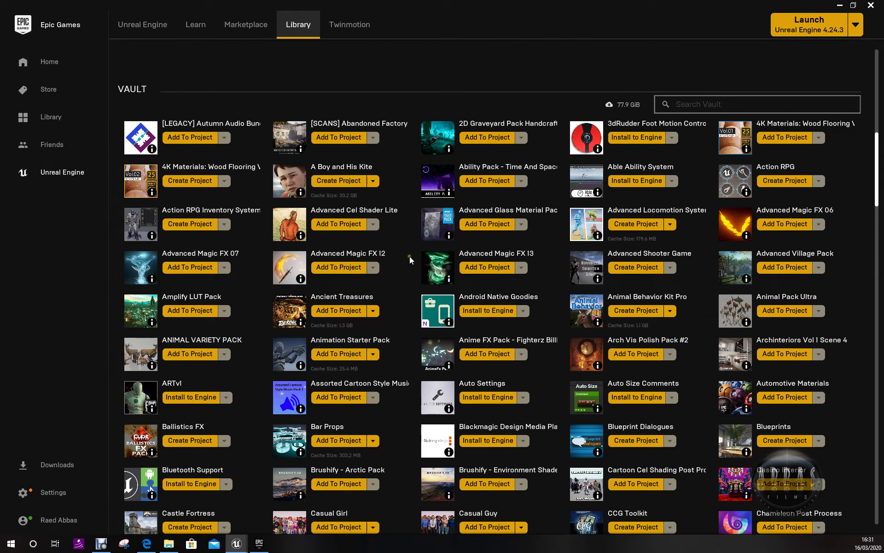
{"action": "scroll", "coordinate": [404, 321], "scroll_direction": "down", "scroll_amount": 4}
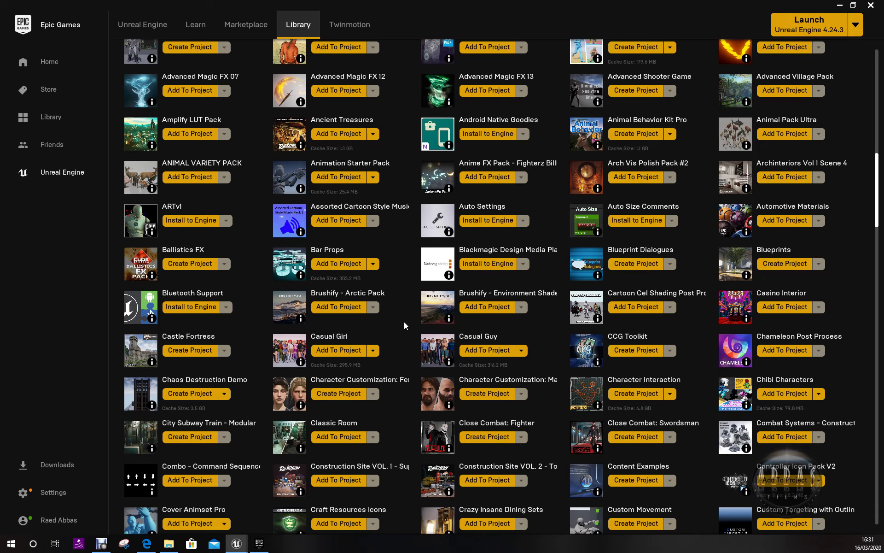
{"action": "scroll", "coordinate": [405, 322], "scroll_direction": "down", "scroll_amount": 5}
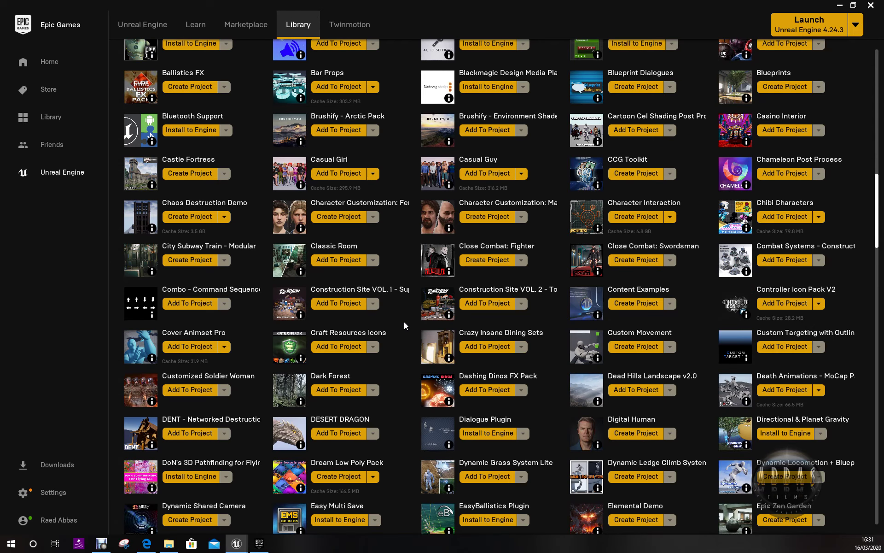
{"action": "scroll", "coordinate": [404, 321], "scroll_direction": "down", "scroll_amount": 7}
{"action": "scroll", "coordinate": [405, 322], "scroll_direction": "down", "scroll_amount": 4}
{"action": "scroll", "coordinate": [404, 321], "scroll_direction": "down", "scroll_amount": 4}
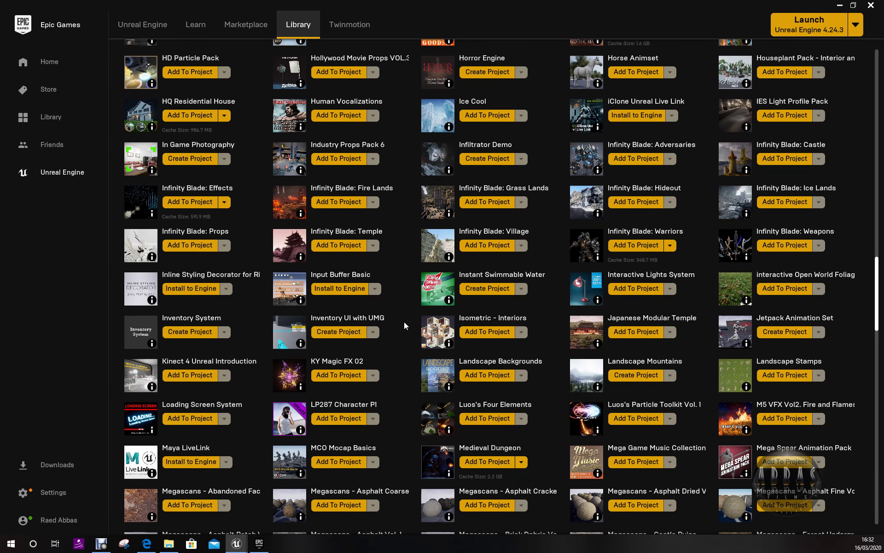
{"action": "scroll", "coordinate": [405, 321], "scroll_direction": "down", "scroll_amount": 4}
{"action": "scroll", "coordinate": [404, 321], "scroll_direction": "down", "scroll_amount": 5}
{"action": "scroll", "coordinate": [405, 322], "scroll_direction": "down", "scroll_amount": 3}
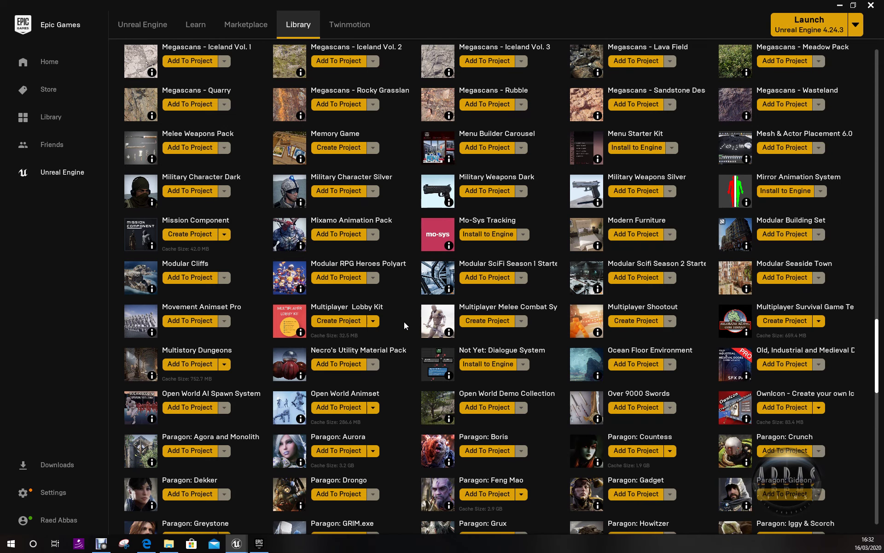
{"action": "scroll", "coordinate": [404, 322], "scroll_direction": "up", "scroll_amount": 8}
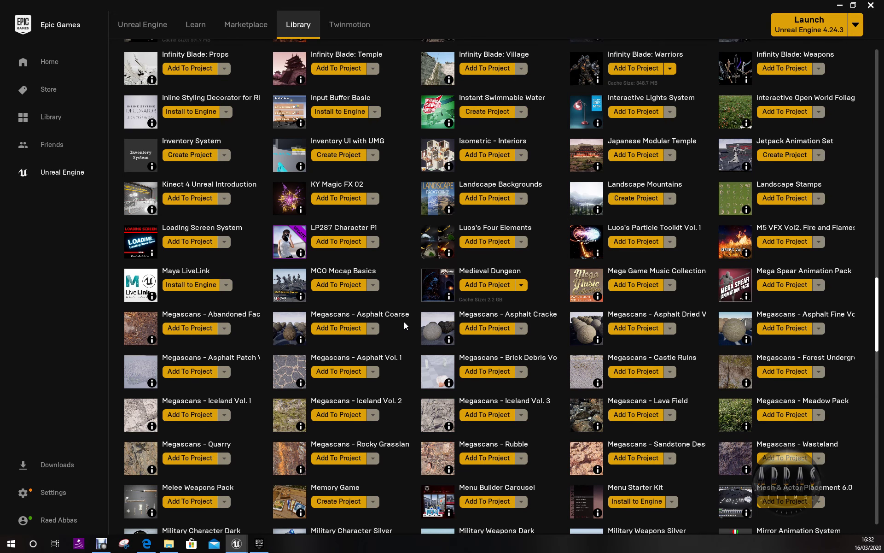
{"action": "scroll", "coordinate": [404, 321], "scroll_direction": "up", "scroll_amount": 4}
{"action": "scroll", "coordinate": [405, 326], "scroll_direction": "up", "scroll_amount": 4}
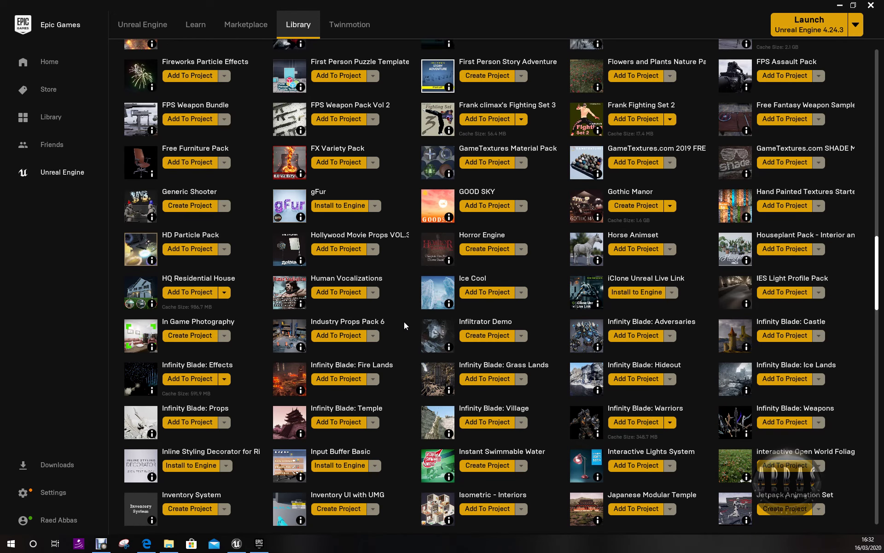
{"action": "scroll", "coordinate": [405, 321], "scroll_direction": "up", "scroll_amount": 4}
{"action": "scroll", "coordinate": [404, 321], "scroll_direction": "up", "scroll_amount": 4}
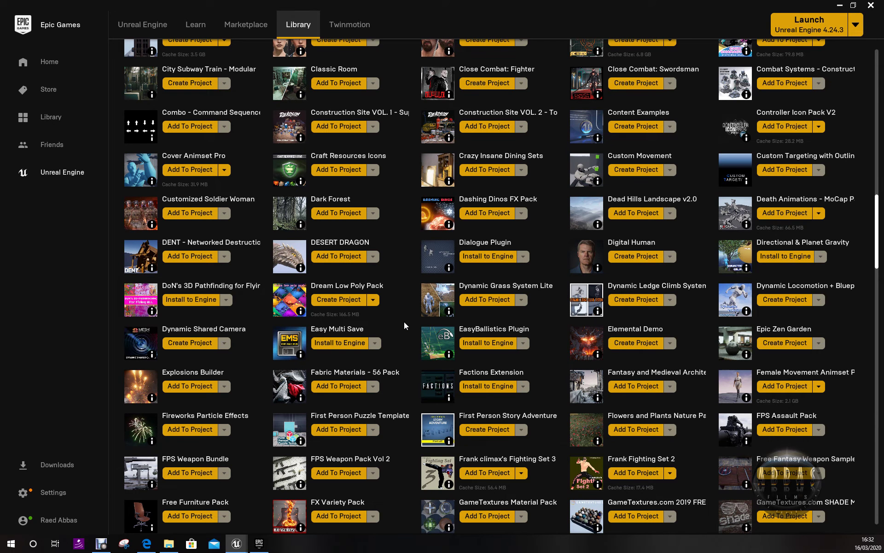
{"action": "scroll", "coordinate": [404, 325], "scroll_direction": "up", "scroll_amount": 4}
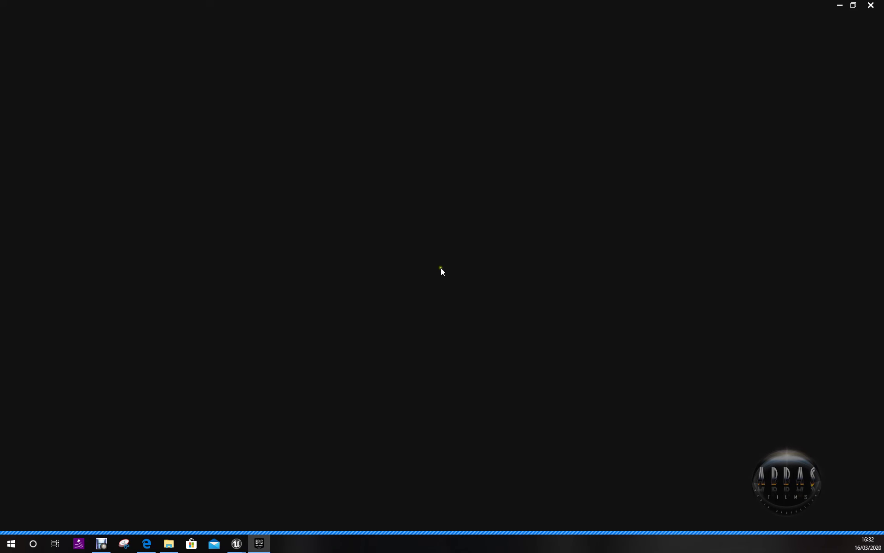
Browse the Library's Vault, ending at the top of the owned-assets list.
{"action": "left_click", "coordinate": [297, 28]}
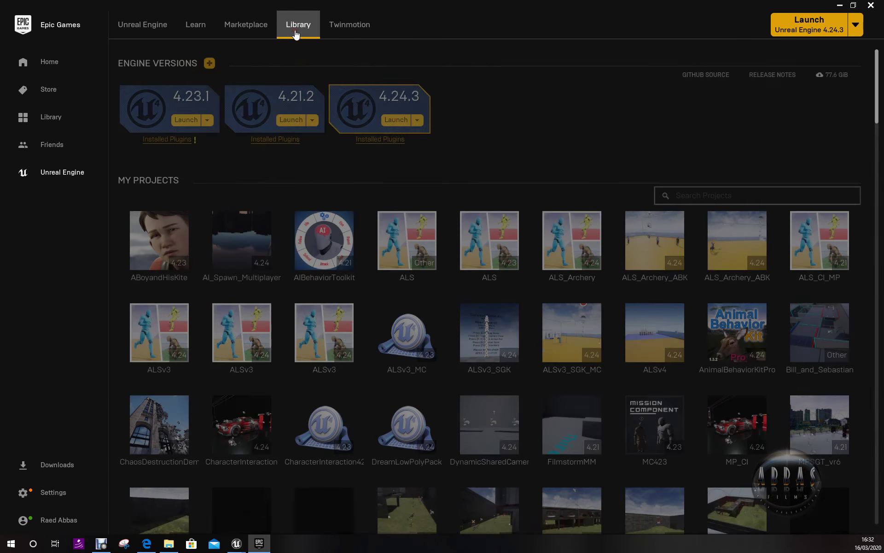
{"action": "scroll", "coordinate": [431, 320], "scroll_direction": "down", "scroll_amount": 15}
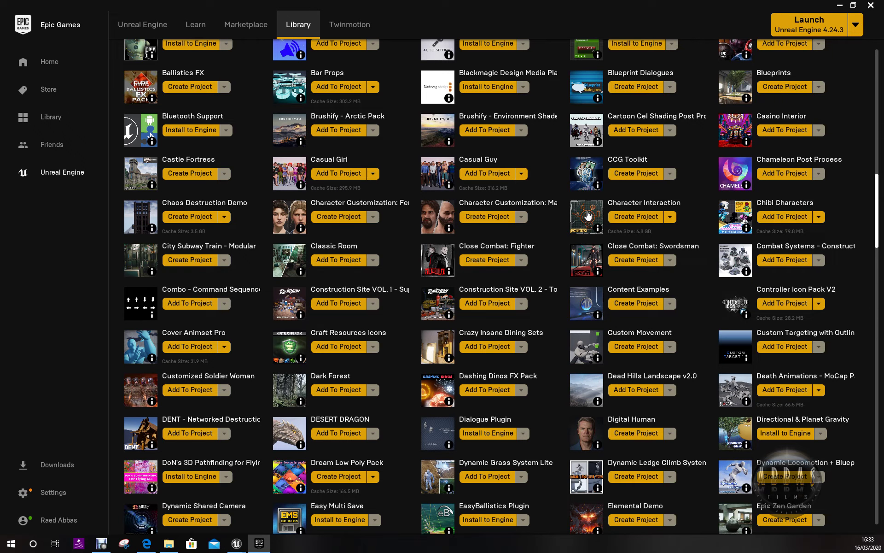
{"action": "scroll", "coordinate": [590, 216], "scroll_direction": "up", "scroll_amount": 4}
{"action": "scroll", "coordinate": [590, 215], "scroll_direction": "up", "scroll_amount": 4}
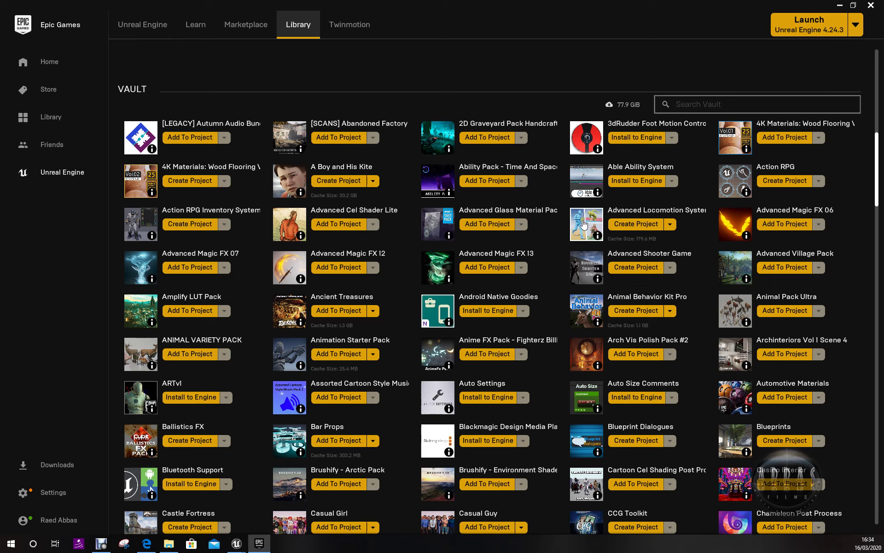
Scroll the Vault library down to the Dream Low Poly Pack project.
{"action": "scroll", "coordinate": [562, 236], "scroll_direction": "down", "scroll_amount": 4}
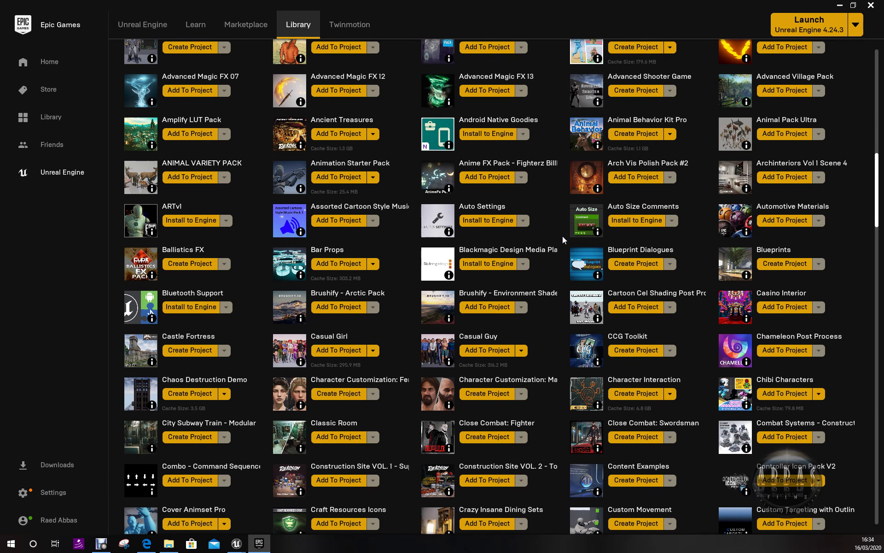
{"action": "scroll", "coordinate": [562, 235], "scroll_direction": "down", "scroll_amount": 4}
{"action": "scroll", "coordinate": [562, 236], "scroll_direction": "down", "scroll_amount": 4}
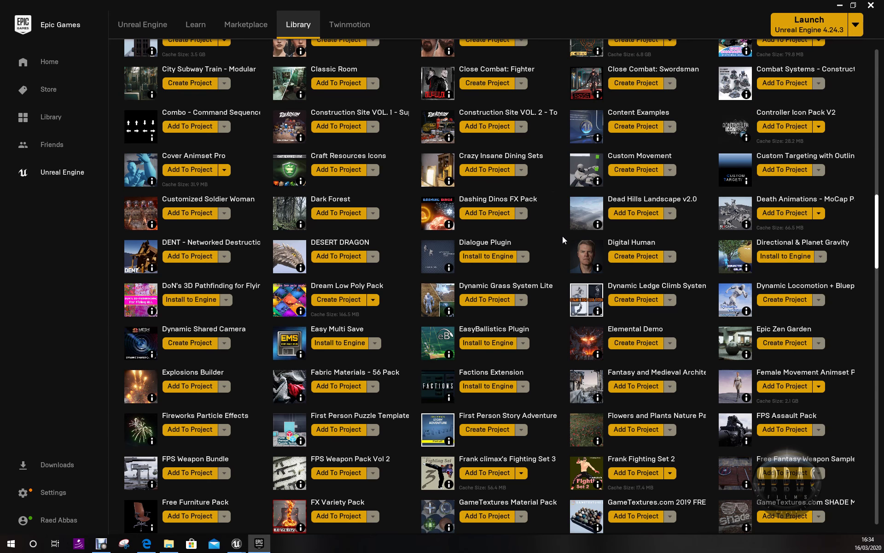
{"action": "scroll", "coordinate": [562, 239], "scroll_direction": "down", "scroll_amount": 4}
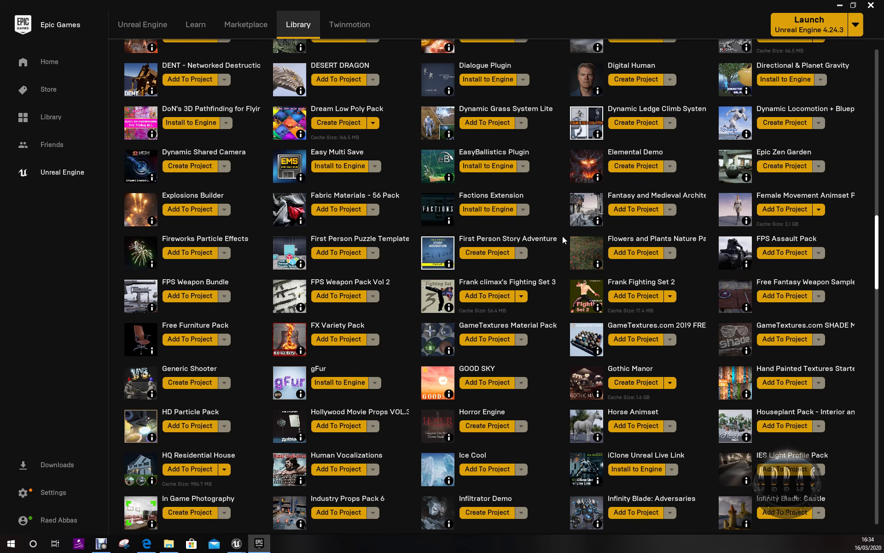
{"action": "scroll", "coordinate": [562, 236], "scroll_direction": "down", "scroll_amount": 4}
{"action": "scroll", "coordinate": [562, 236], "scroll_direction": "down", "scroll_amount": 4}
{"action": "scroll", "coordinate": [562, 235], "scroll_direction": "down", "scroll_amount": 4}
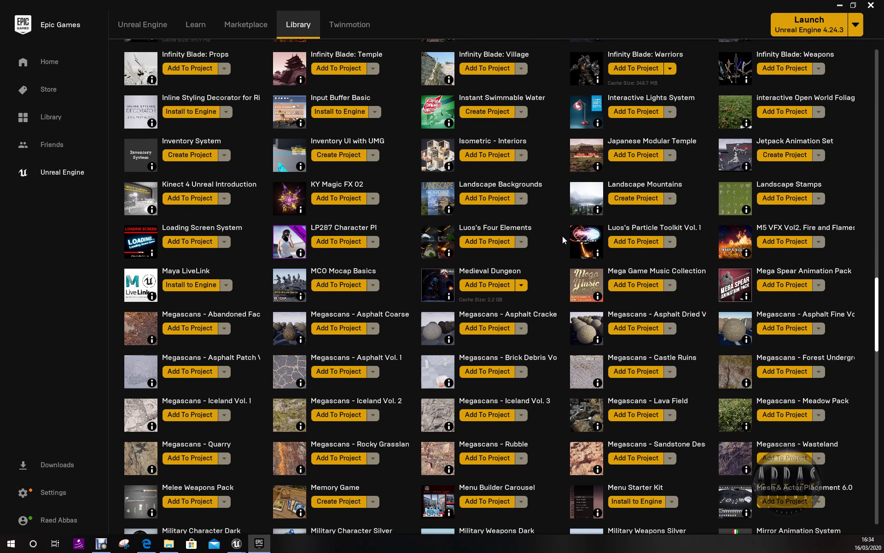
{"action": "scroll", "coordinate": [562, 236], "scroll_direction": "down", "scroll_amount": 4}
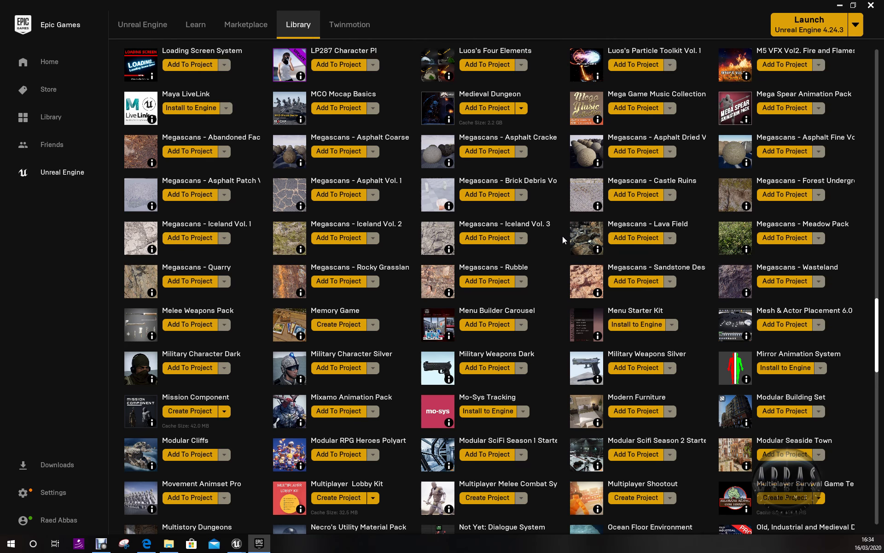
{"action": "scroll", "coordinate": [562, 236], "scroll_direction": "down", "scroll_amount": 8}
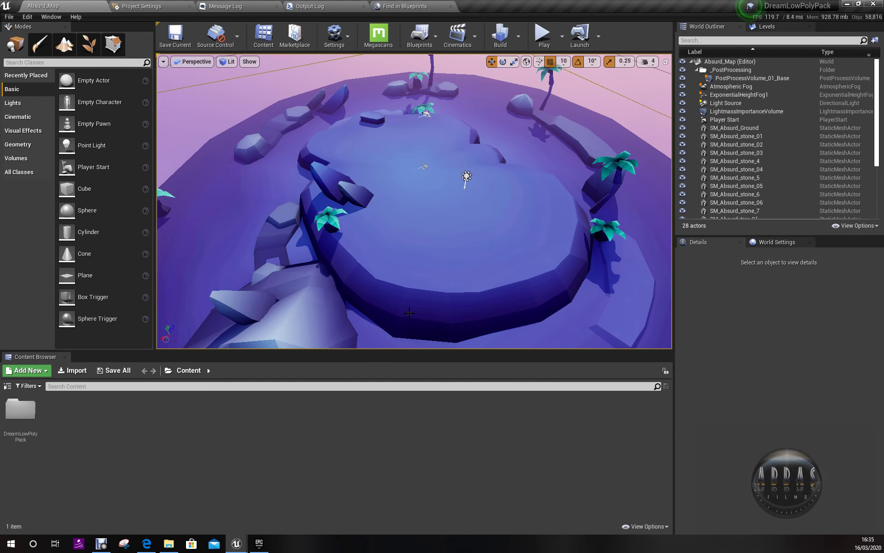
Fly the viewport around the low-poly island and browse into DreamLowPolyPack's Maps folder.
{"action": "mouse_move", "coordinate": [393, 291]}
{"action": "right_mouse_down"}
{"action": "mouse_move", "coordinate": [394, 277]}
{"action": "mouse_move", "coordinate": [133, 263]}
{"action": "right_mouse_up"}
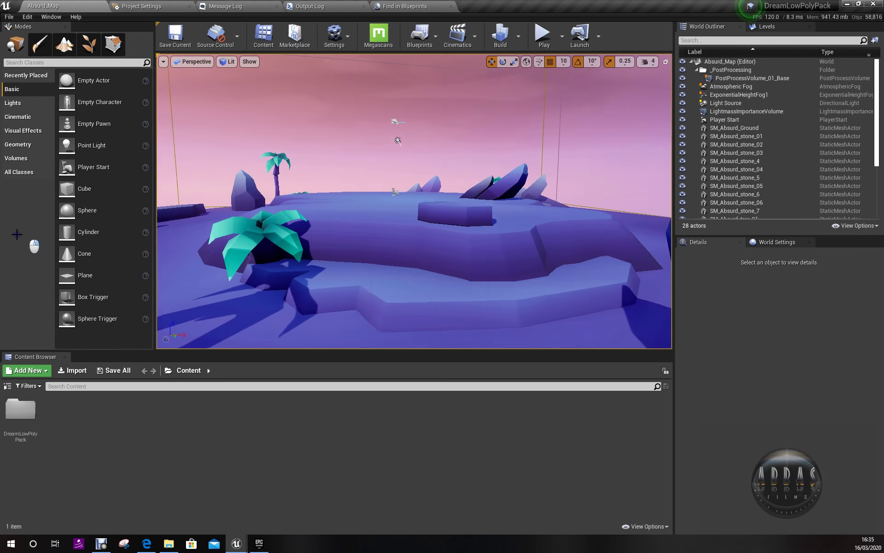
{"action": "mouse_move", "coordinate": [133, 264]}
{"action": "right_mouse_down"}
{"action": "mouse_move", "coordinate": [33, 241]}
{"action": "mouse_move", "coordinate": [105, 285]}
{"action": "right_mouse_up"}
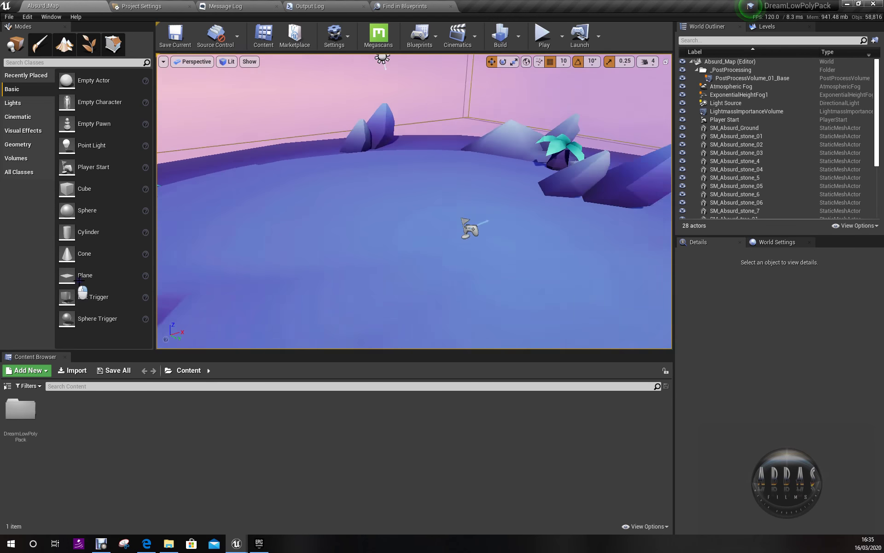
{"action": "right_click_drag", "start_coordinate": [105, 286], "coordinate": [252, 306]}
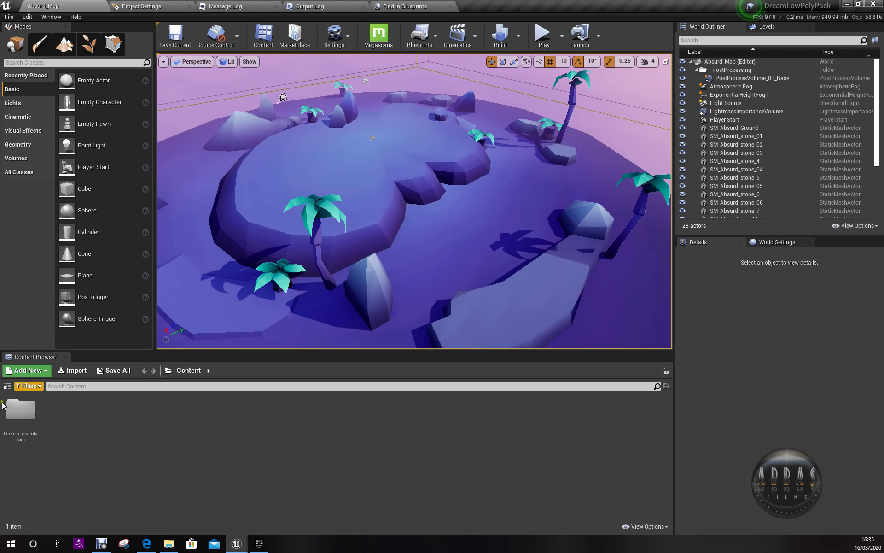
{"action": "double_click", "coordinate": [20, 412]}
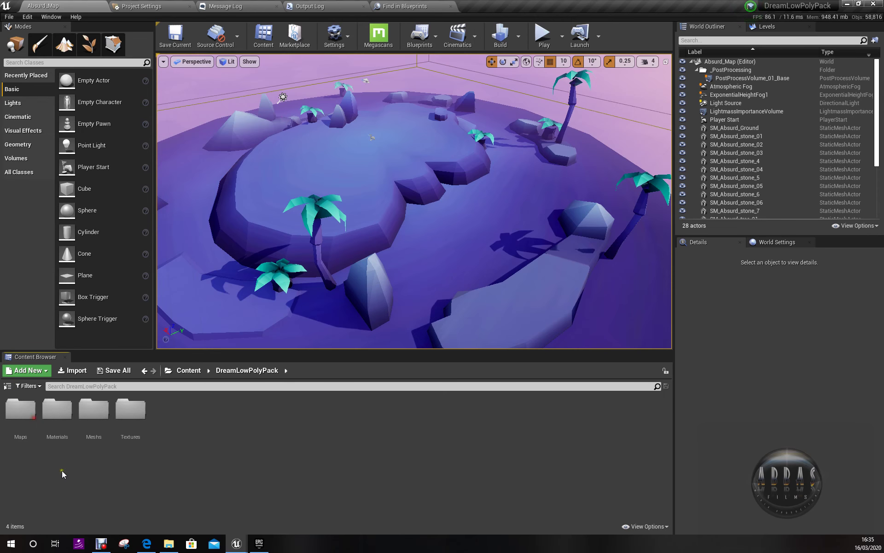
{"action": "double_click", "coordinate": [28, 437]}
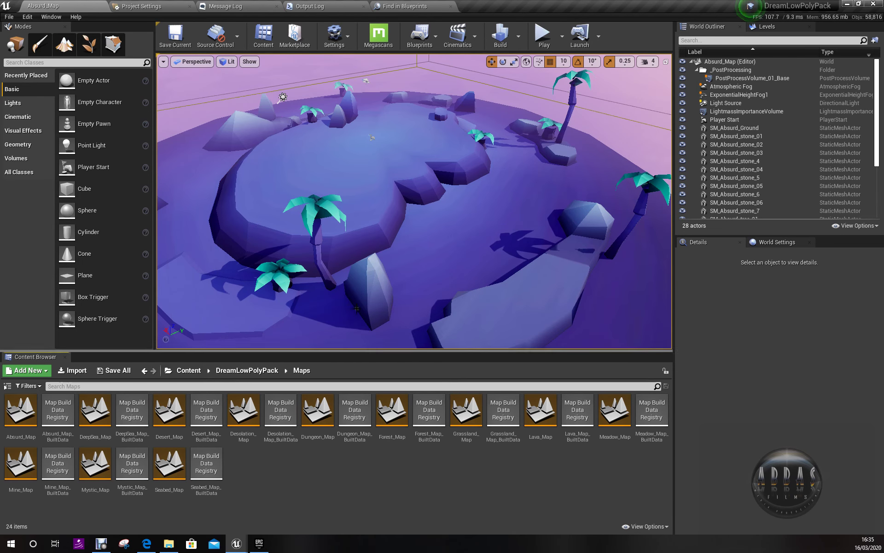
{"action": "mouse_move", "coordinate": [429, 248]}
{"action": "left_mouse_down"}
{"action": "mouse_move", "coordinate": [425, 270]}
{"action": "mouse_move", "coordinate": [422, 225]}
{"action": "mouse_move", "coordinate": [437, 218]}
{"action": "mouse_move", "coordinate": [437, 259]}
{"action": "left_mouse_up"}
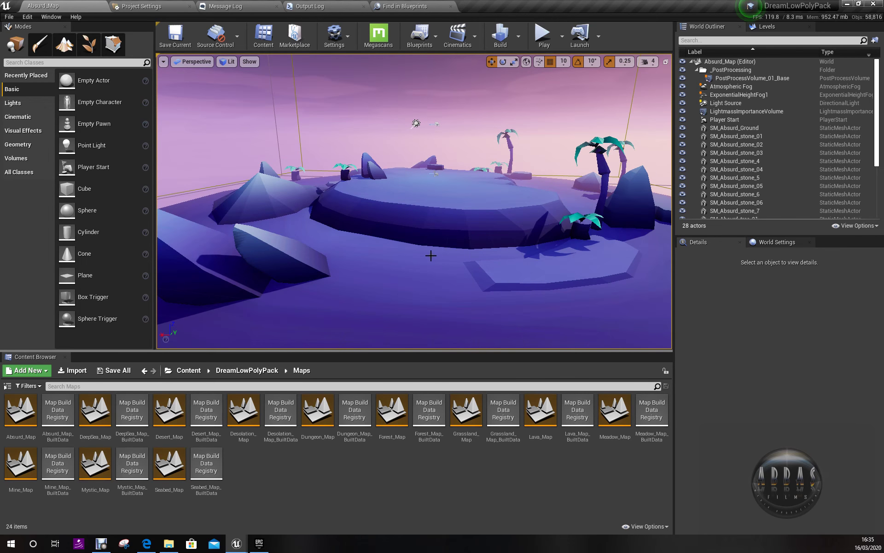
{"action": "mouse_move", "coordinate": [347, 288]}
{"action": "left_mouse_down"}
{"action": "mouse_move", "coordinate": [340, 311]}
{"action": "mouse_move", "coordinate": [384, 266]}
{"action": "mouse_move", "coordinate": [311, 292]}
{"action": "mouse_move", "coordinate": [270, 290]}
{"action": "mouse_move", "coordinate": [363, 290]}
{"action": "left_mouse_up"}
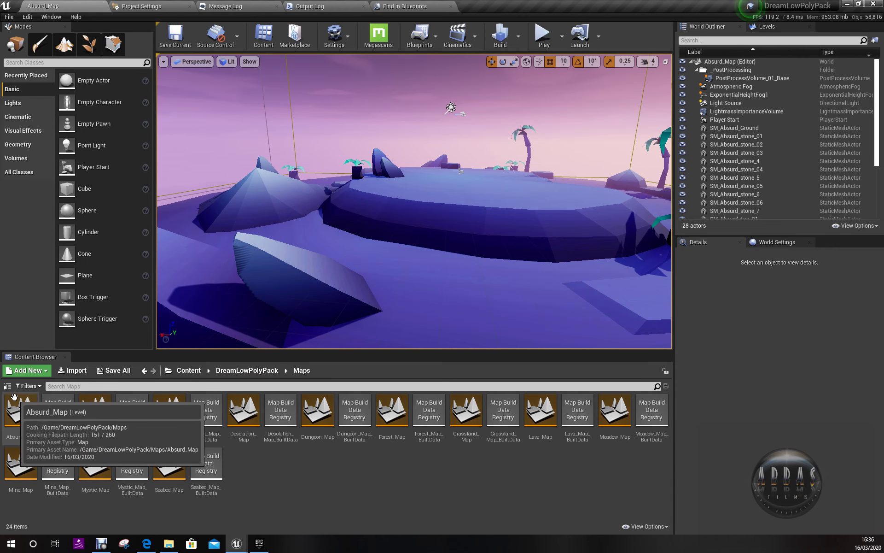
Show the Content Browser folder tree and select DreamLowPolyPack's Maps folder.
{"action": "left_click", "coordinate": [198, 371]}
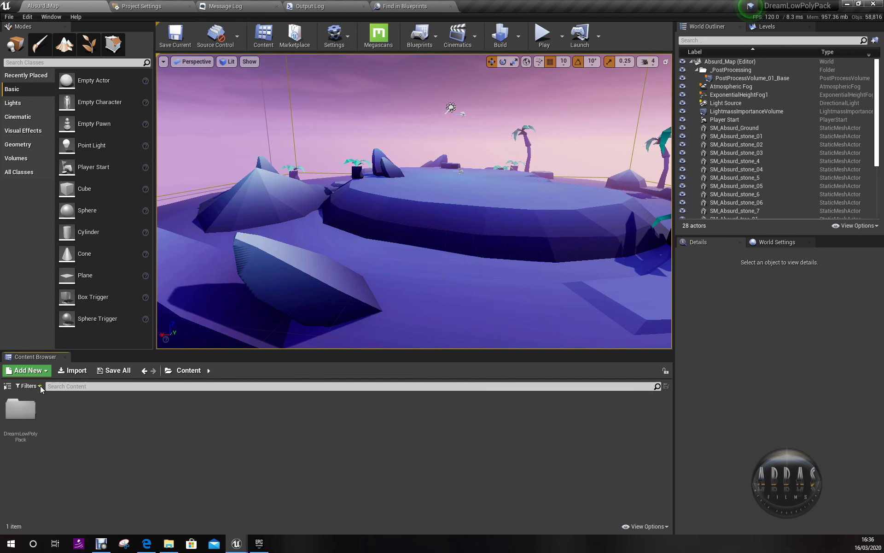
{"action": "left_click", "coordinate": [8, 386]}
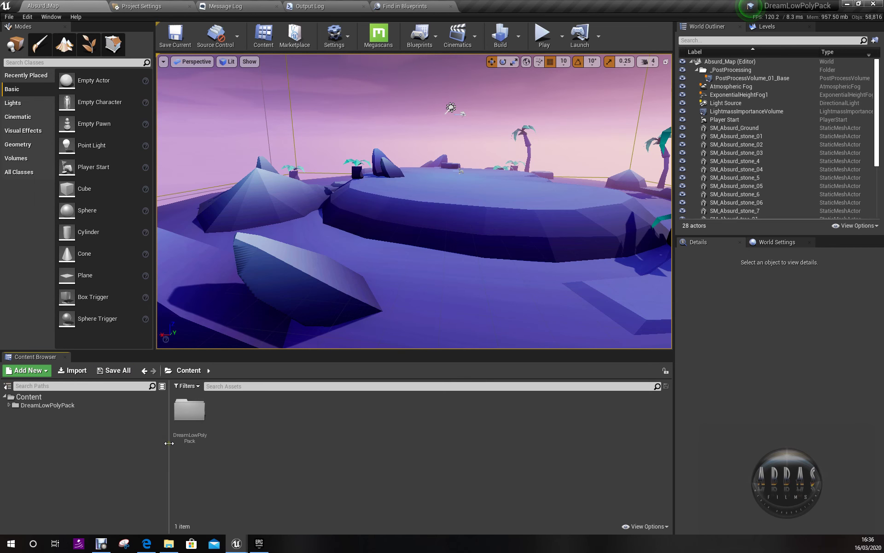
{"action": "left_click_drag", "start_coordinate": [169, 443], "coordinate": [102, 440]}
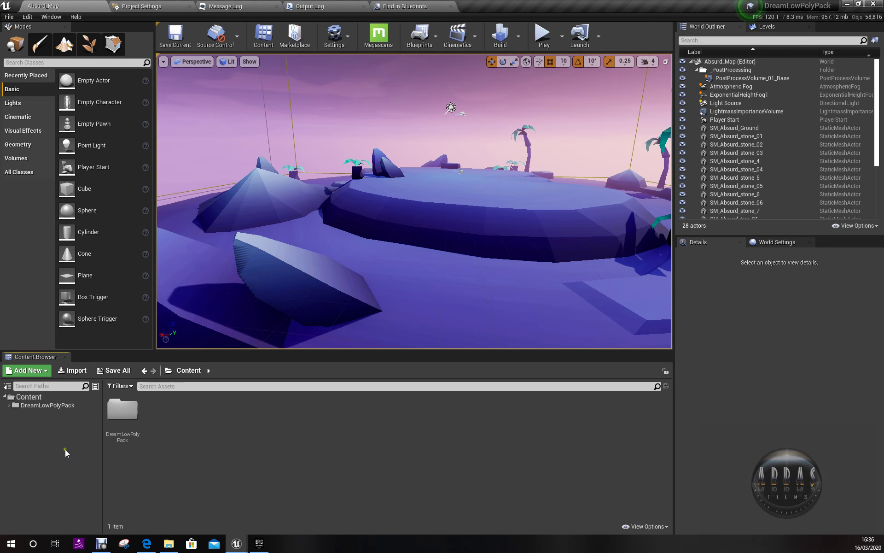
{"action": "left_click", "coordinate": [7, 405]}
{"action": "left_click", "coordinate": [27, 413]}
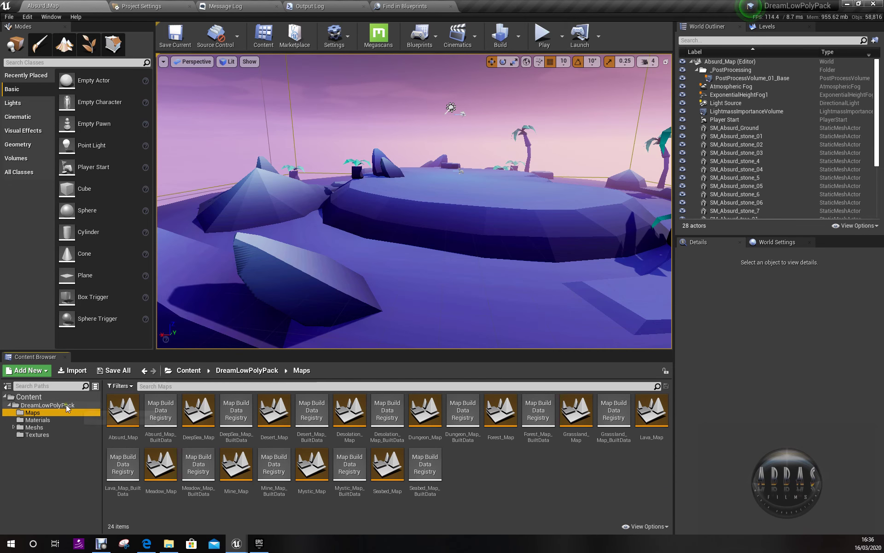
Migrate the Maps folder, reviewing the collapsed asset report groups and accepting it.
{"action": "right_click", "coordinate": [31, 413]}
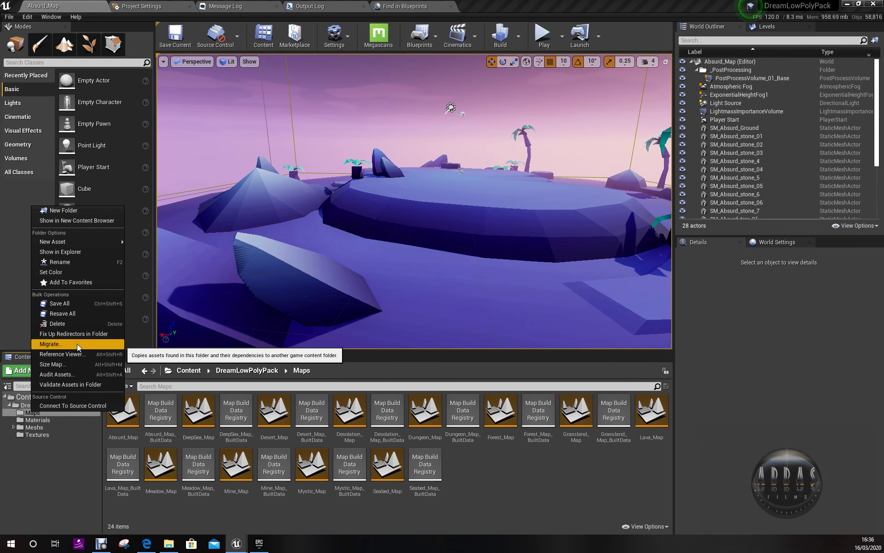
{"action": "left_click", "coordinate": [77, 344]}
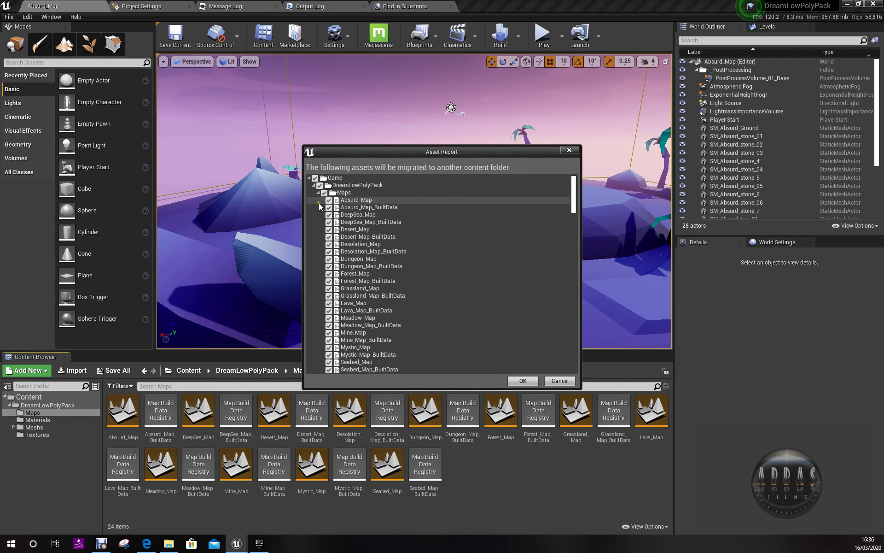
{"action": "left_click", "coordinate": [317, 193]}
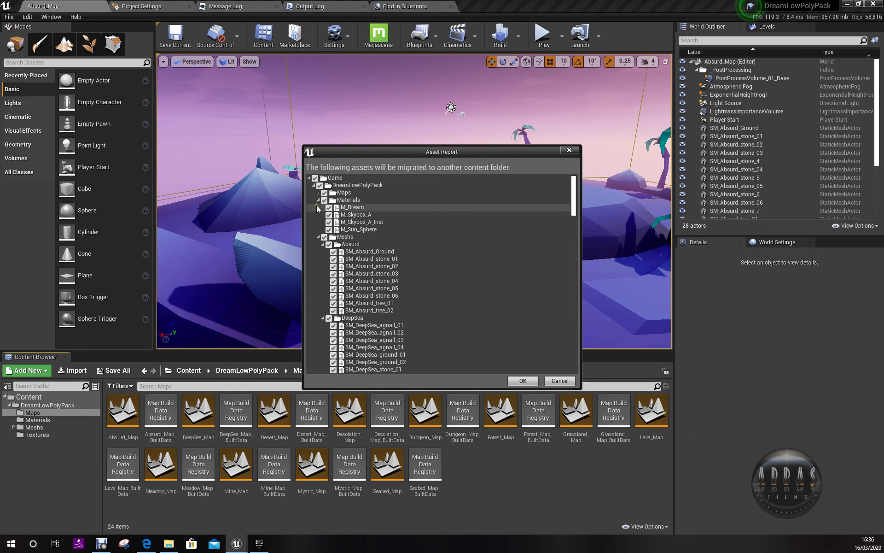
{"action": "left_click", "coordinate": [317, 200]}
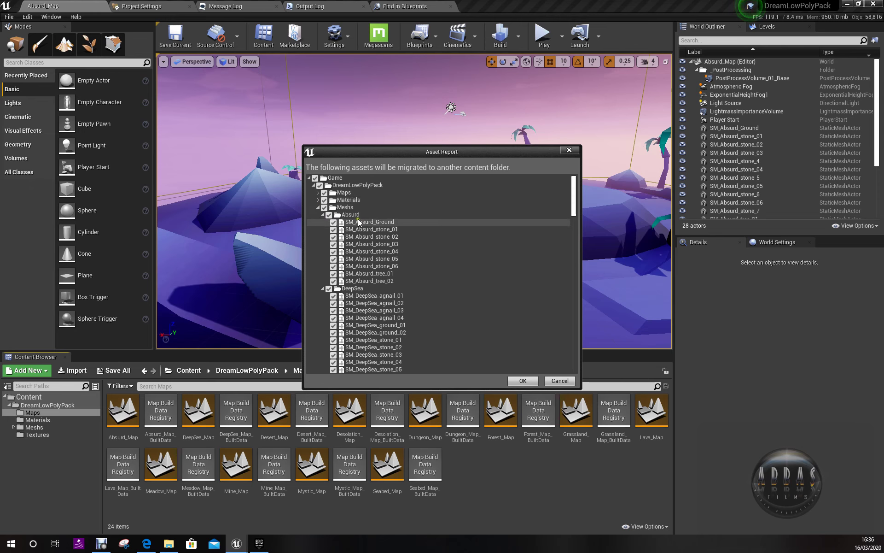
{"action": "left_click", "coordinate": [318, 207]}
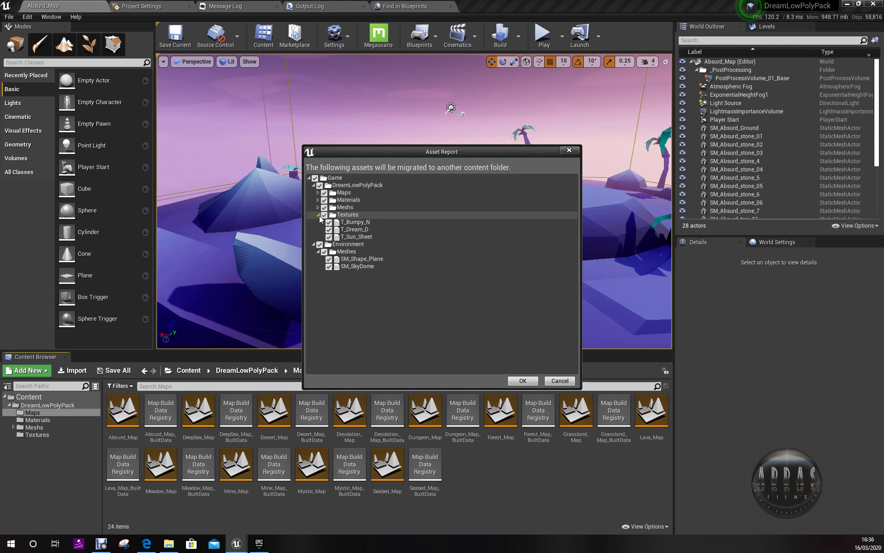
{"action": "left_click", "coordinate": [318, 215]}
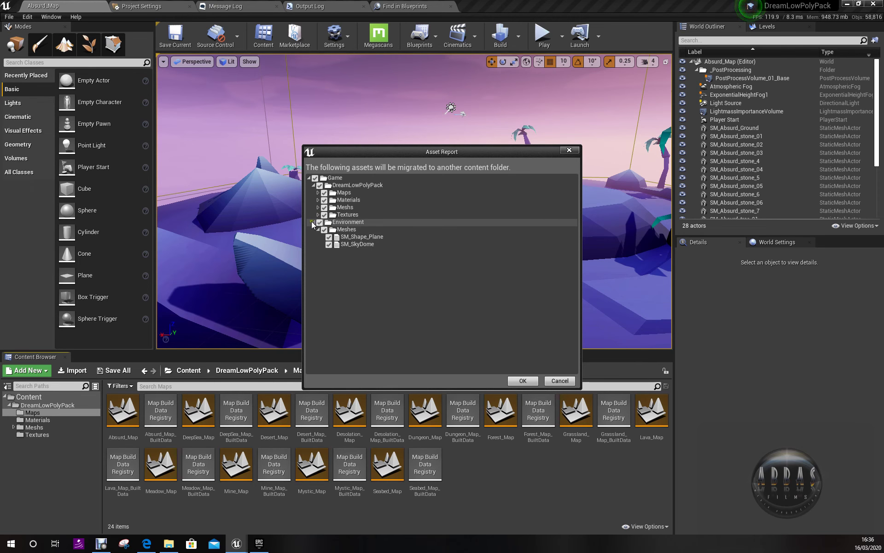
{"action": "left_click", "coordinate": [313, 223]}
{"action": "left_click", "coordinate": [313, 185]}
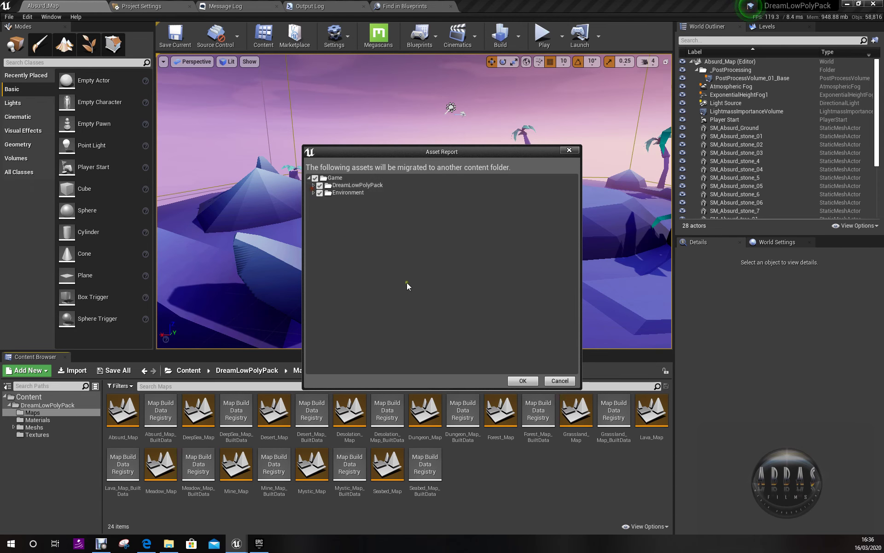
{"action": "left_click", "coordinate": [524, 380]}
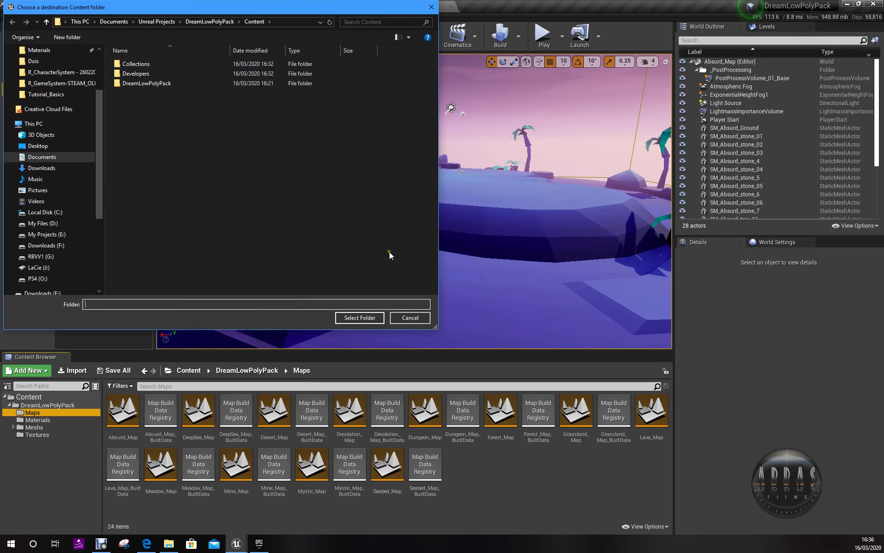
Copy the pack into Tutorial_Basics' Content folder and close the DreamLowPolyPack editor.
{"action": "left_click", "coordinate": [148, 22]}
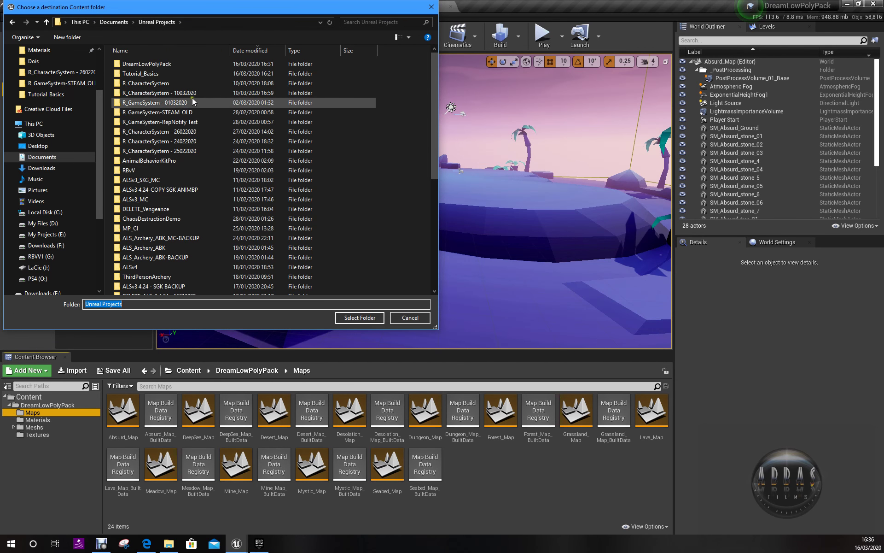
{"action": "double_click", "coordinate": [152, 74]}
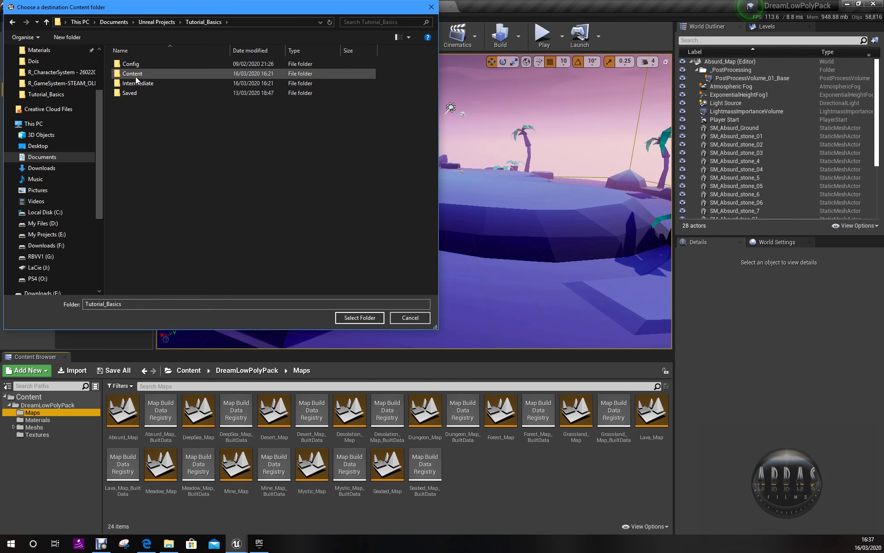
{"action": "double_click", "coordinate": [136, 77]}
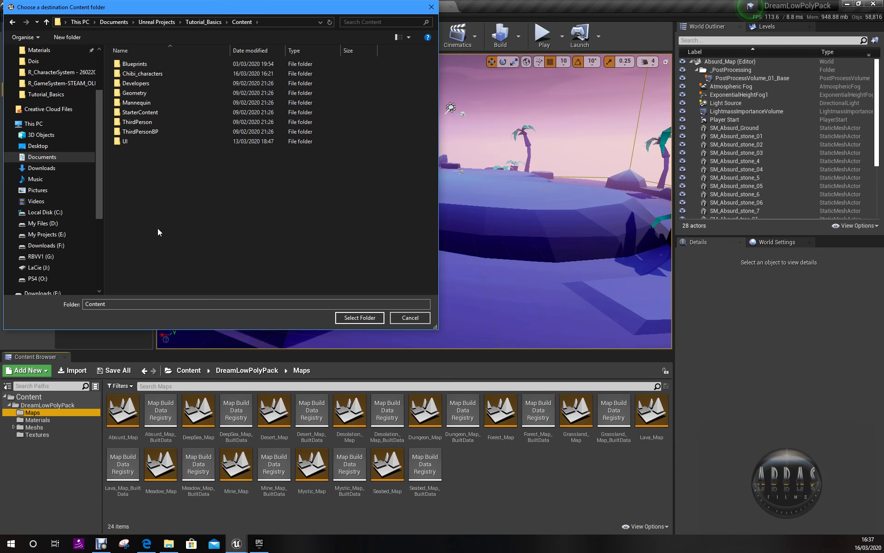
{"action": "left_click", "coordinate": [346, 317]}
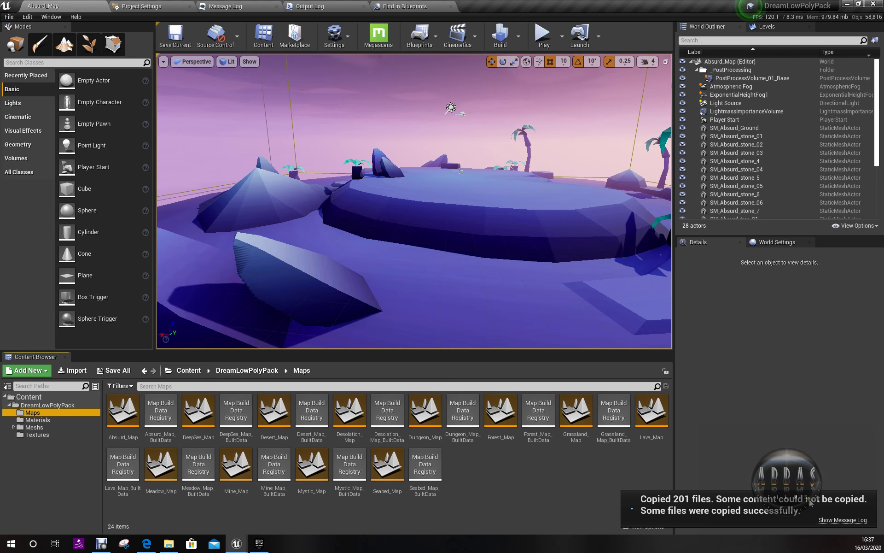
{"action": "left_click", "coordinate": [572, 492]}
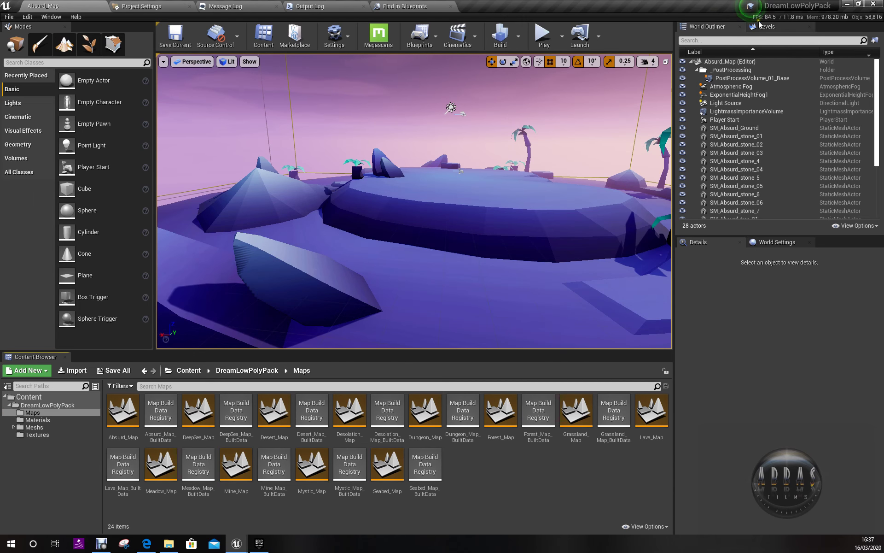
{"action": "left_click", "coordinate": [873, 4]}
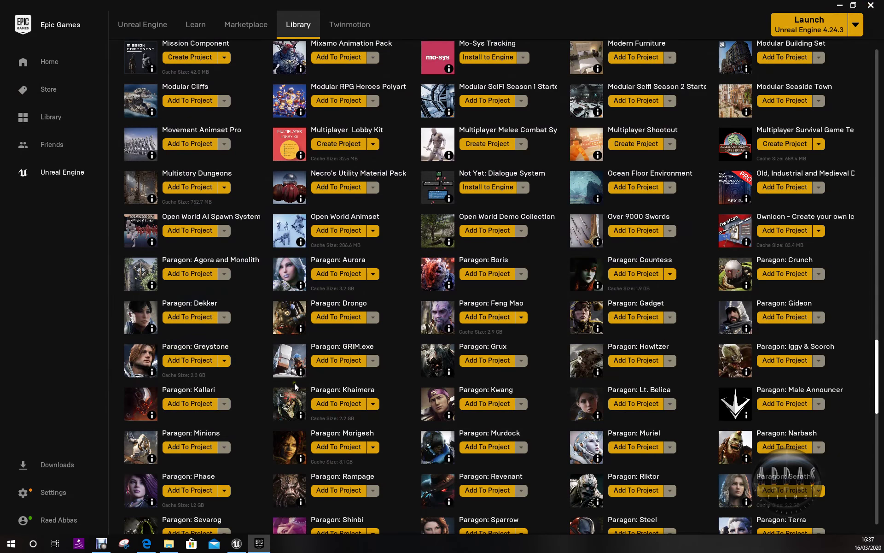
In Tutorial_P14, browse DreamLowPolyPack's 24 maps, then select MainMenu in the UI folder.
{"action": "left_click", "coordinate": [237, 543]}
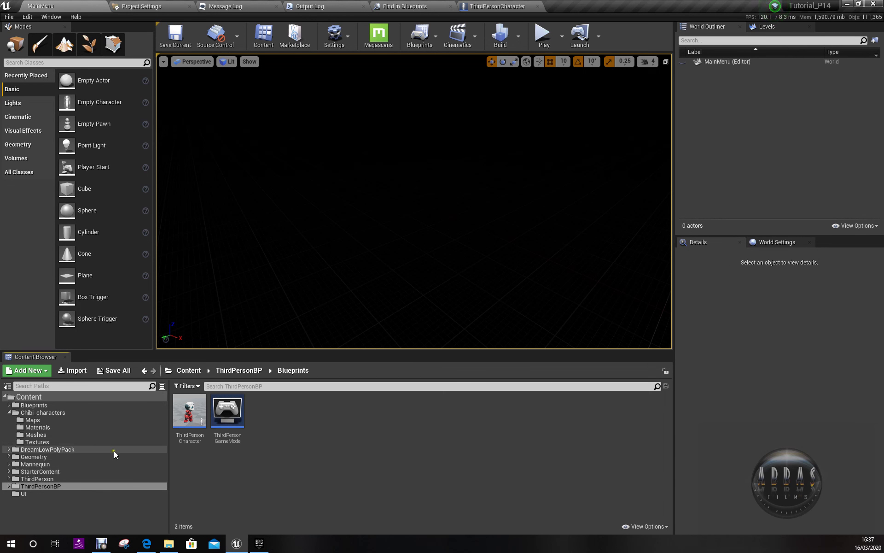
{"action": "left_click", "coordinate": [58, 449]}
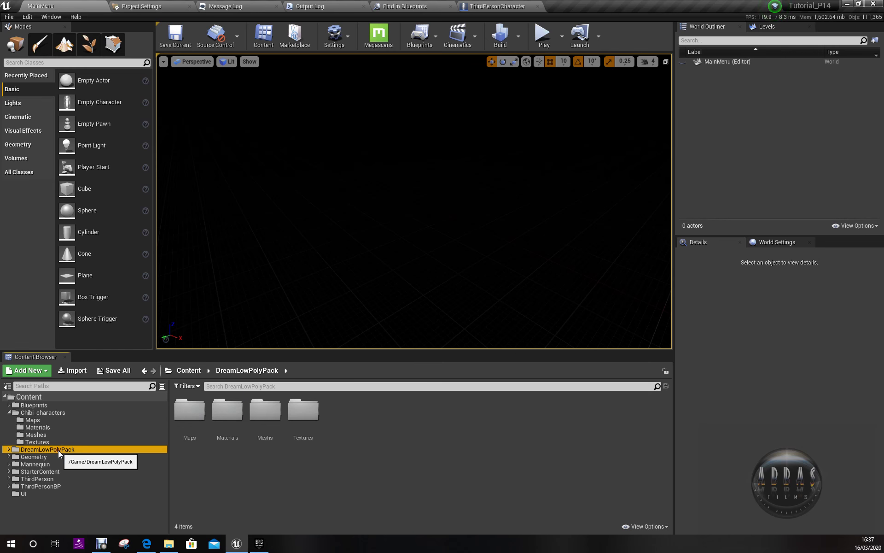
{"action": "left_click", "coordinate": [9, 449]}
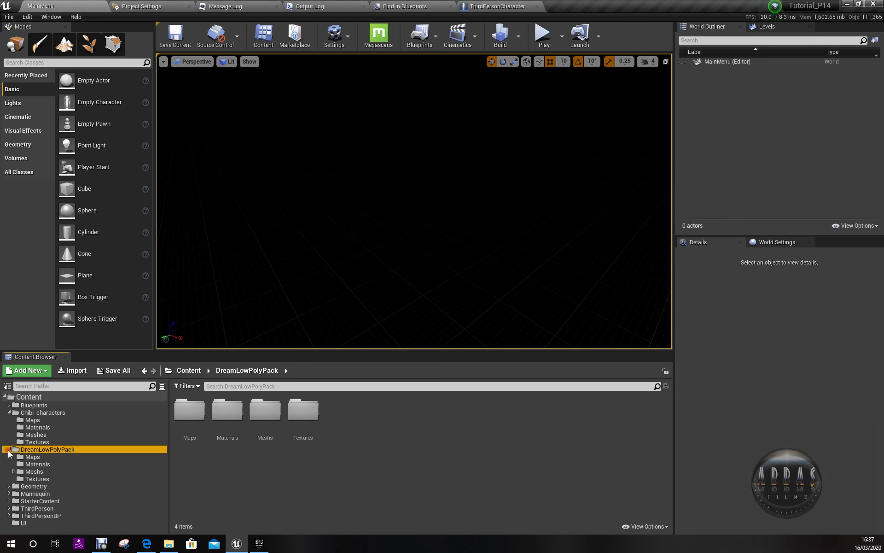
{"action": "left_click", "coordinate": [31, 458]}
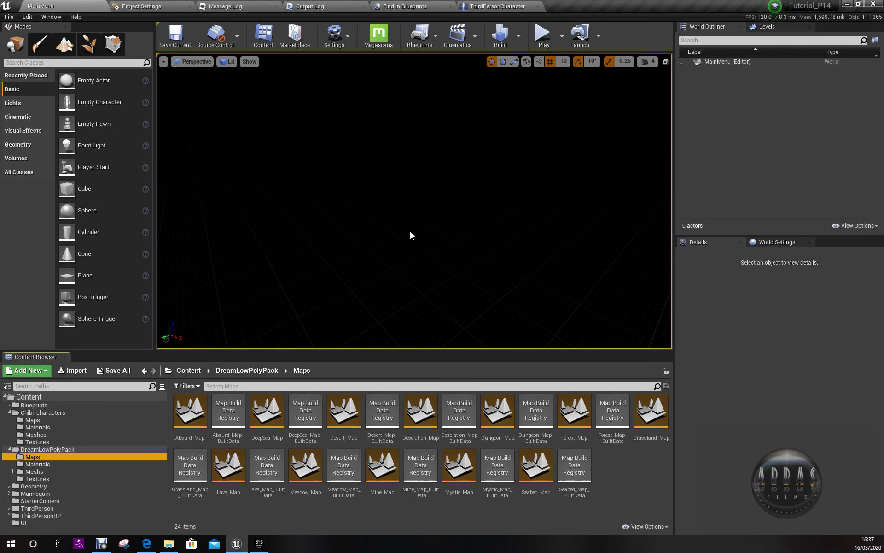
{"action": "left_click", "coordinate": [44, 522]}
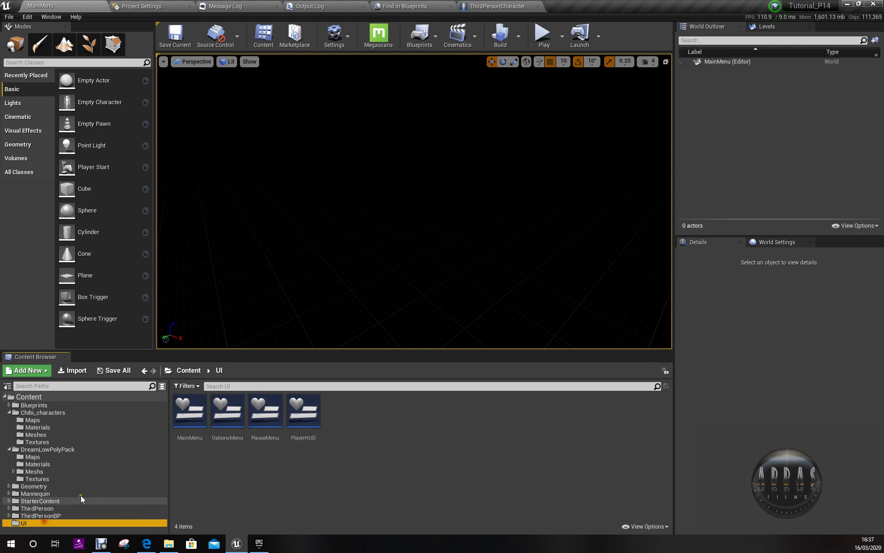
{"action": "left_click", "coordinate": [189, 416]}
Find the Start button's On Clicked Open Level node in MainMenu, currently set to Level1.
{"action": "double_click", "coordinate": [189, 417]}
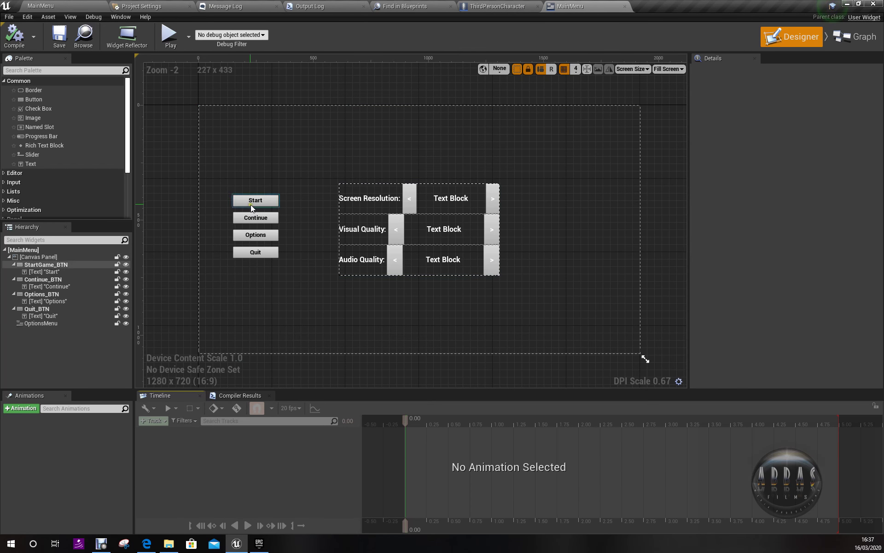
{"action": "left_click", "coordinate": [239, 203]}
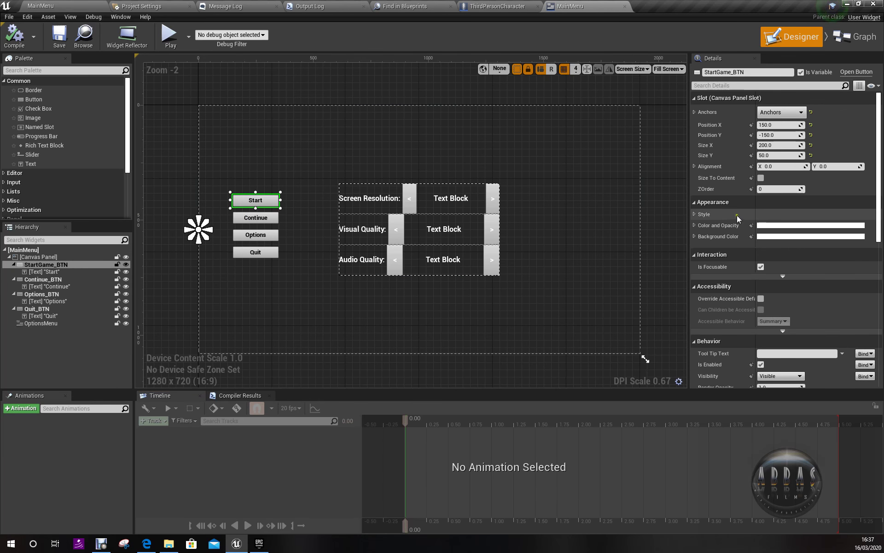
{"action": "scroll", "coordinate": [732, 214], "scroll_direction": "down", "scroll_amount": 10}
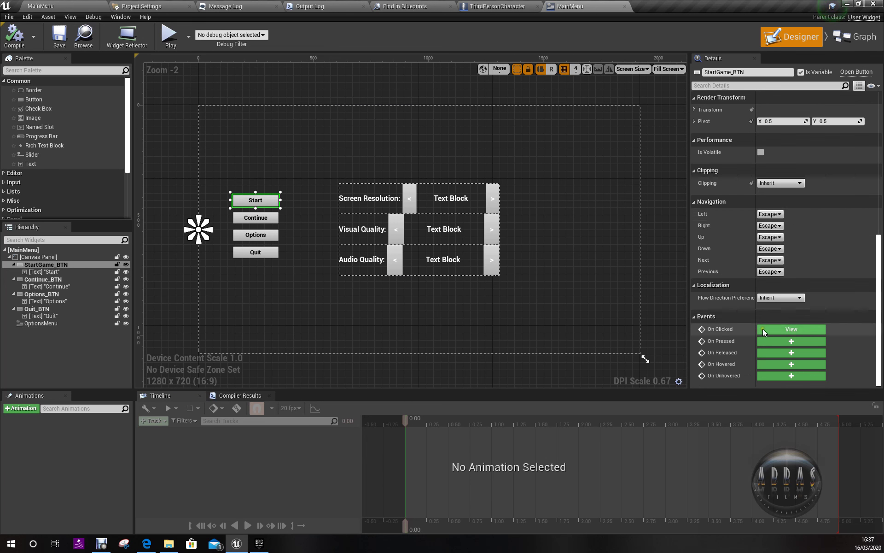
{"action": "left_click", "coordinate": [789, 325]}
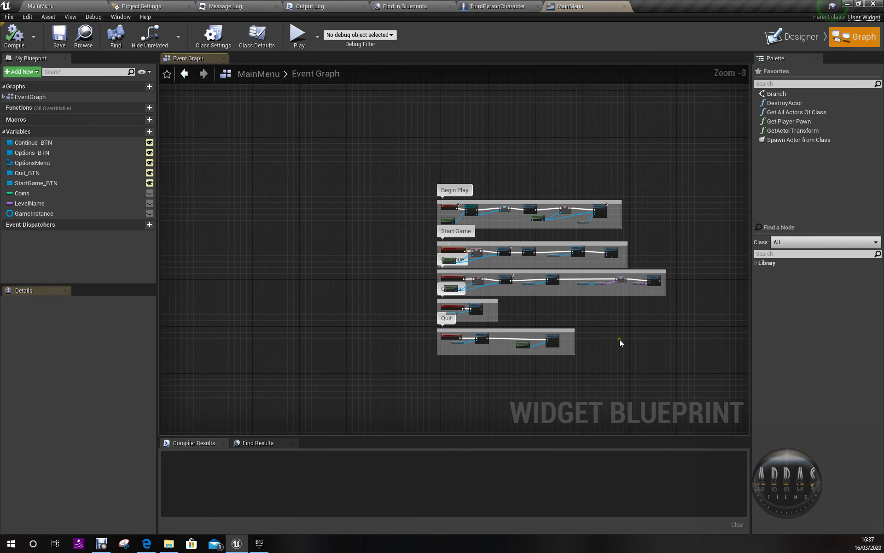
{"action": "right_click_drag", "start_coordinate": [562, 320], "coordinate": [385, 275]}
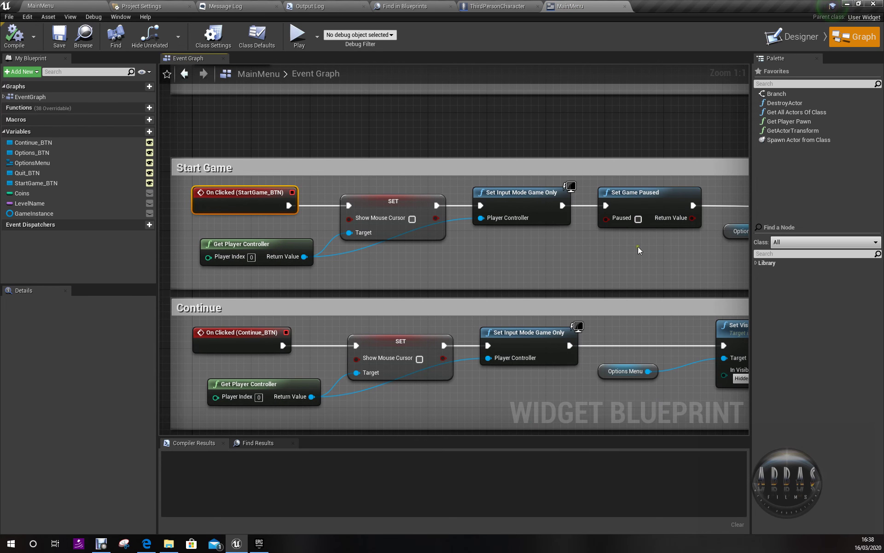
{"action": "mouse_move", "coordinate": [637, 246]}
{"action": "right_mouse_down"}
{"action": "mouse_move", "coordinate": [459, 243]}
{"action": "mouse_move", "coordinate": [553, 261]}
{"action": "right_mouse_up"}
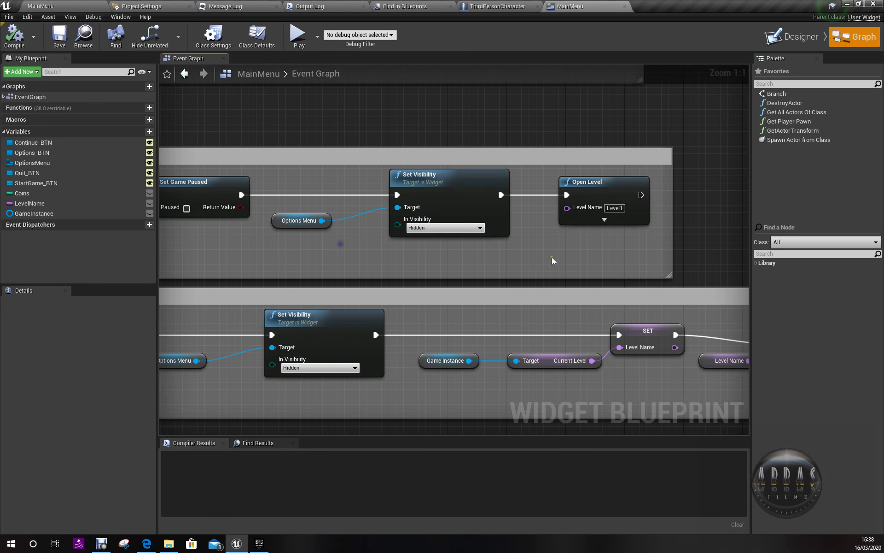
{"action": "right_click_drag", "start_coordinate": [631, 254], "coordinate": [454, 226]}
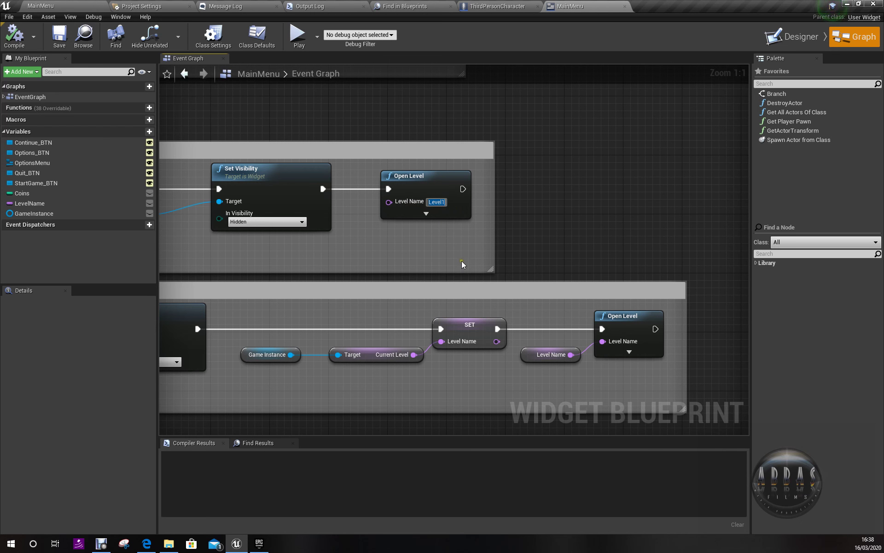
{"action": "left_click", "coordinate": [68, 7]}
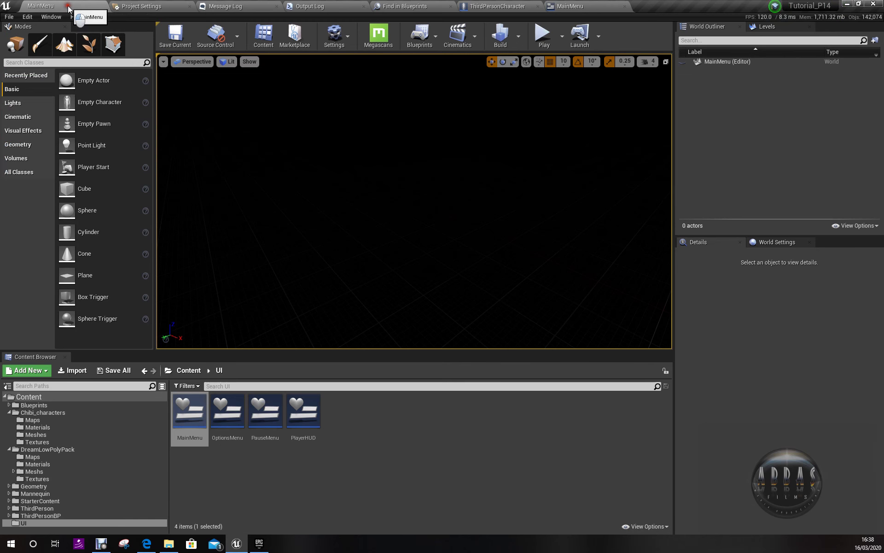
Copy Absurd_Map's name into the Open Level node's Level Name, replacing Level1.
{"action": "left_click", "coordinate": [39, 419]}
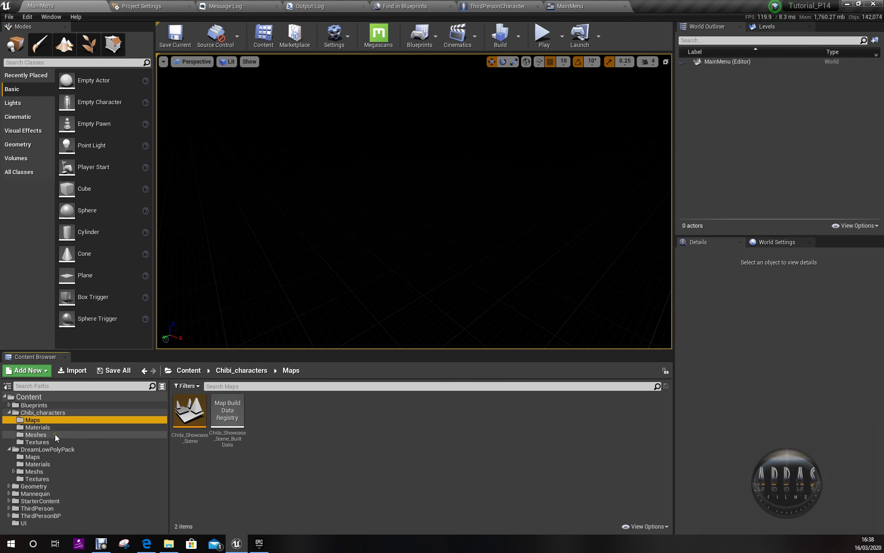
{"action": "left_click", "coordinate": [48, 455]}
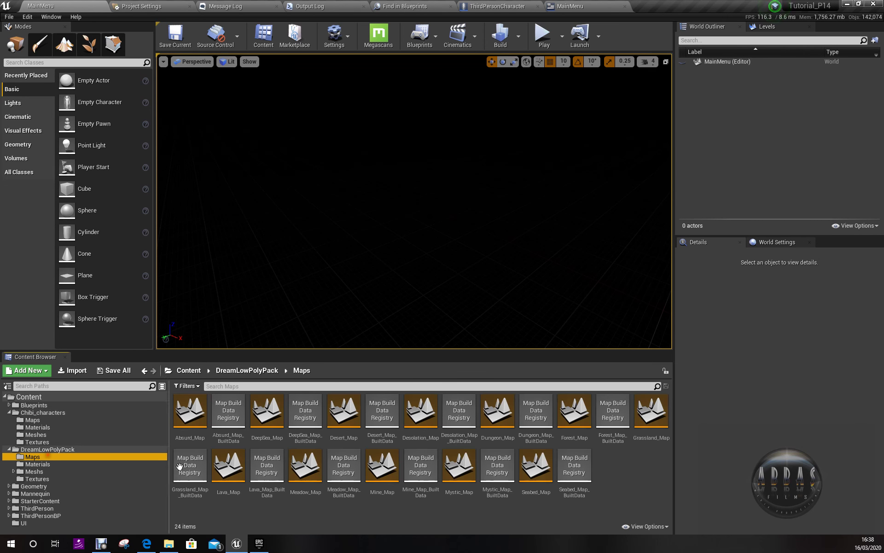
{"action": "left_click", "coordinate": [189, 438]}
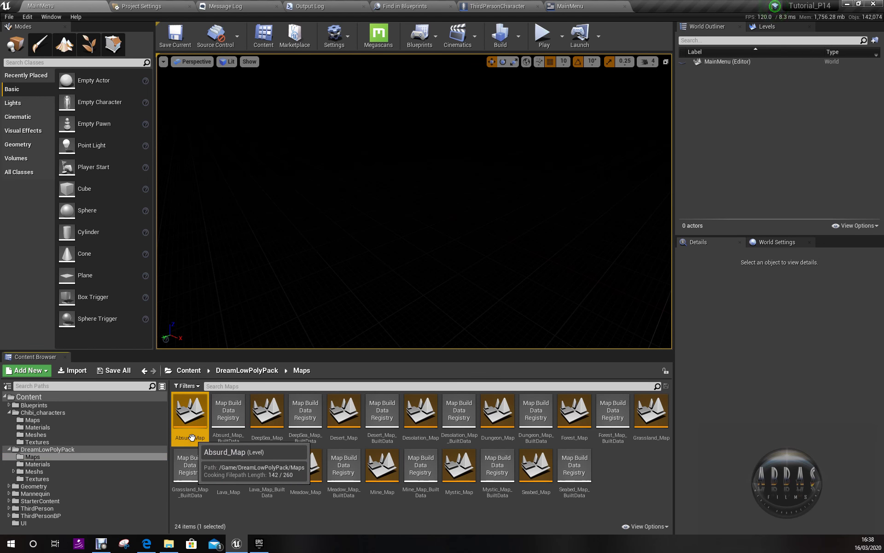
{"action": "left_click", "coordinate": [191, 437]}
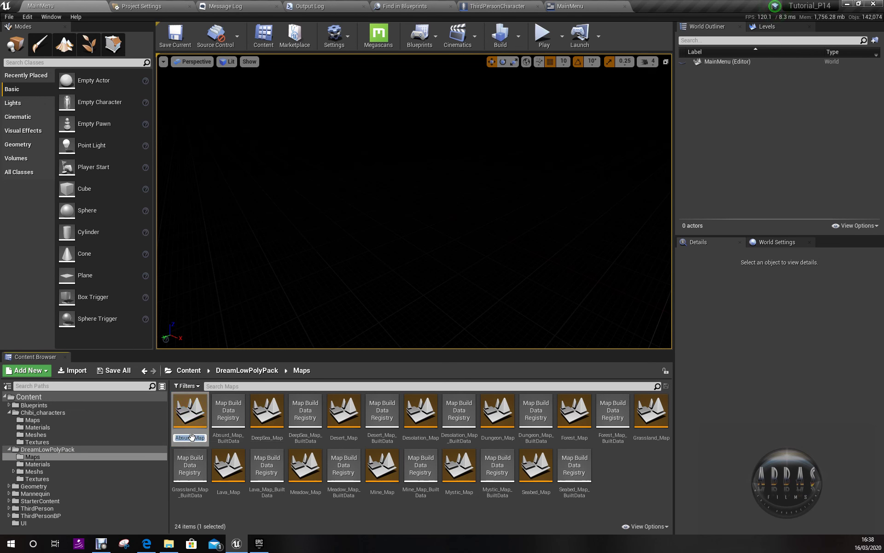
{"action": "left_click", "coordinate": [568, 5]}
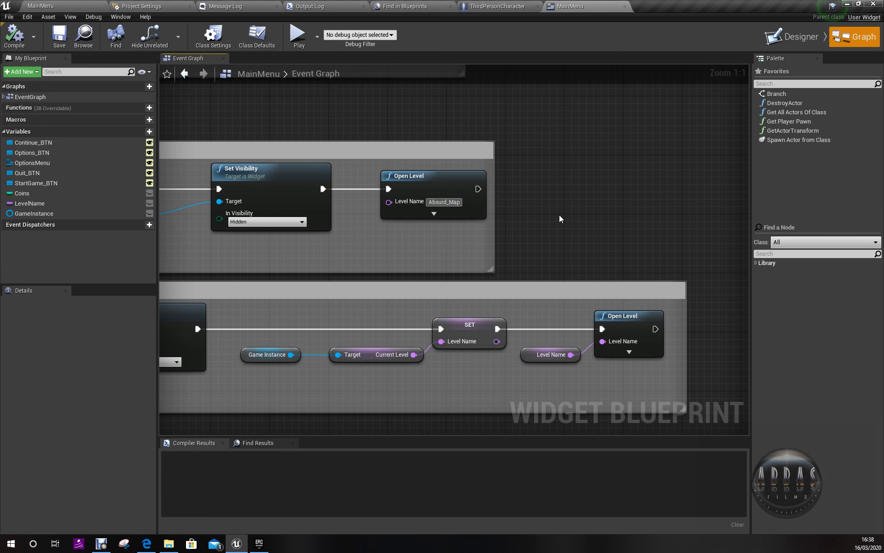
Compile MainMenu and start a play test, pressing Start to load Absurd_Map.
{"action": "left_click", "coordinate": [55, 40]}
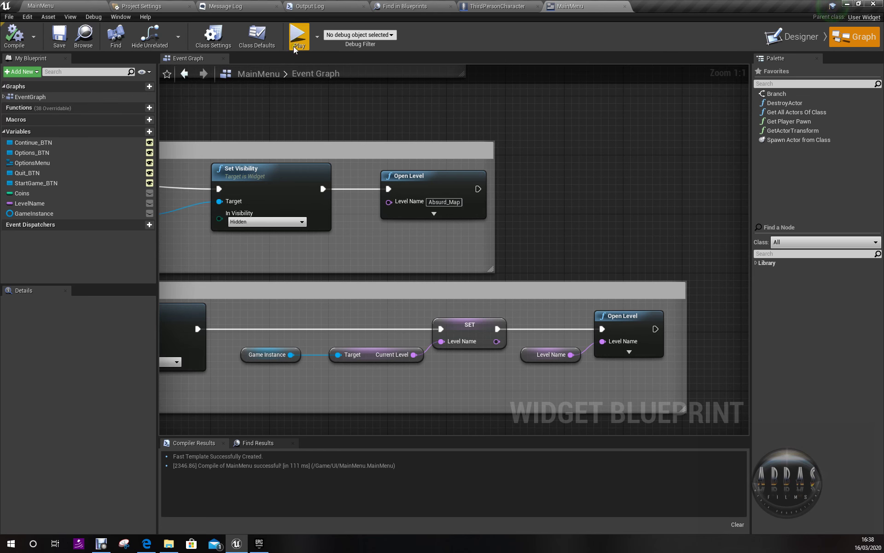
{"action": "left_click", "coordinate": [52, 5]}
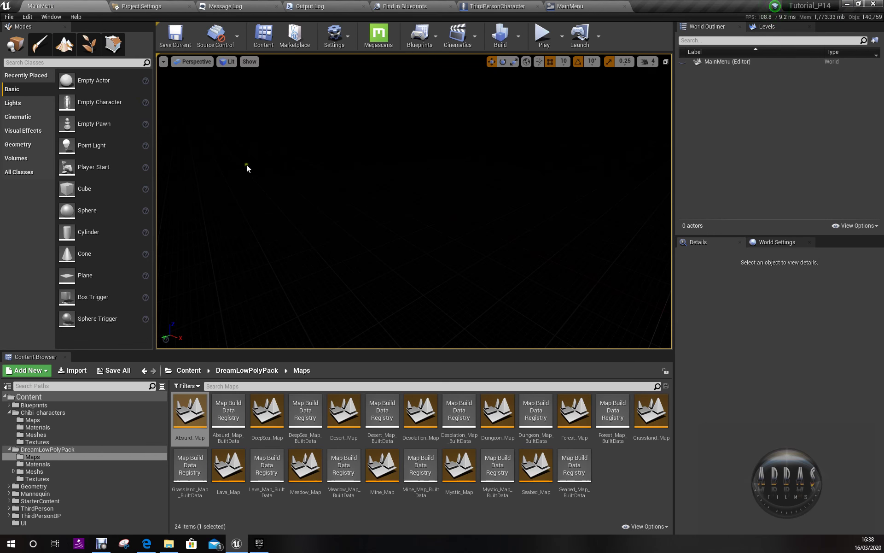
{"action": "left_click", "coordinate": [542, 35]}
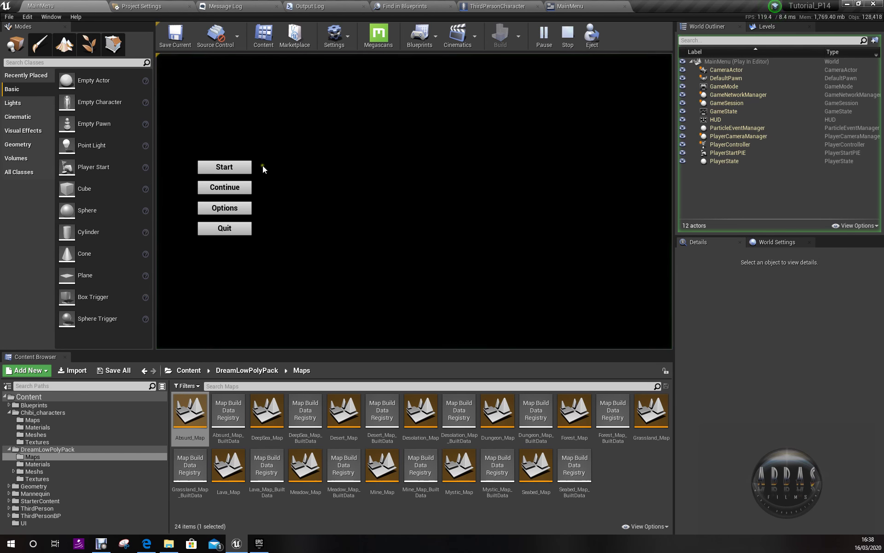
{"action": "left_click", "coordinate": [242, 166]}
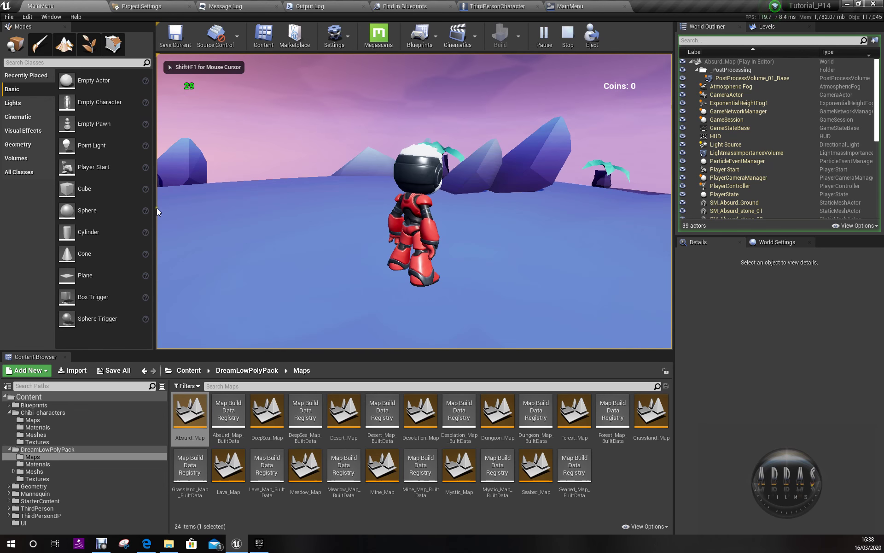
Run the character across Absurd_Map past rocks and palm trees until the countdown expires.
{"action": "key", "text": "w"}
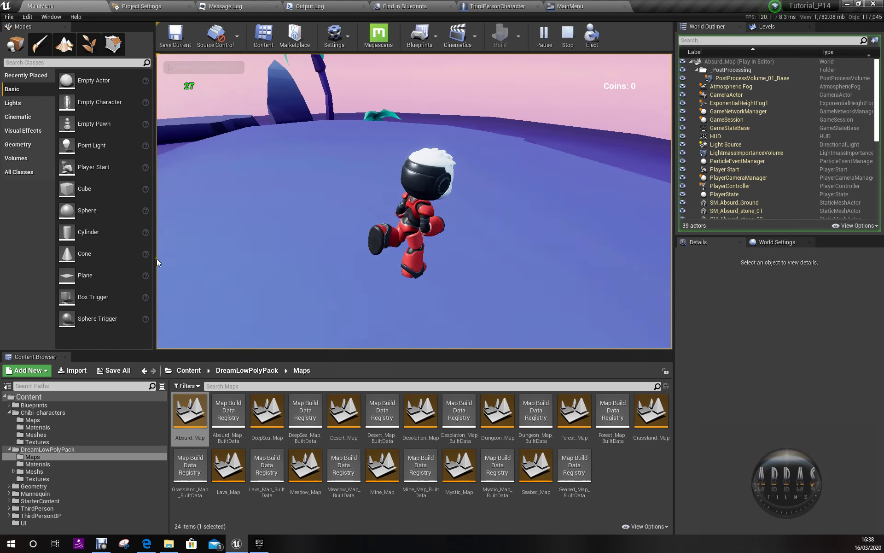
{"action": "key", "text": "w"}
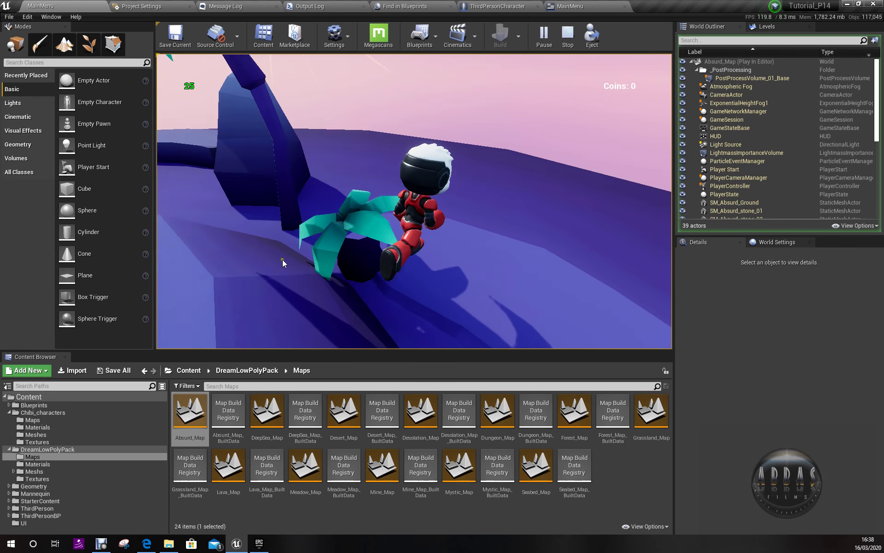
{"action": "key", "text": "w"}
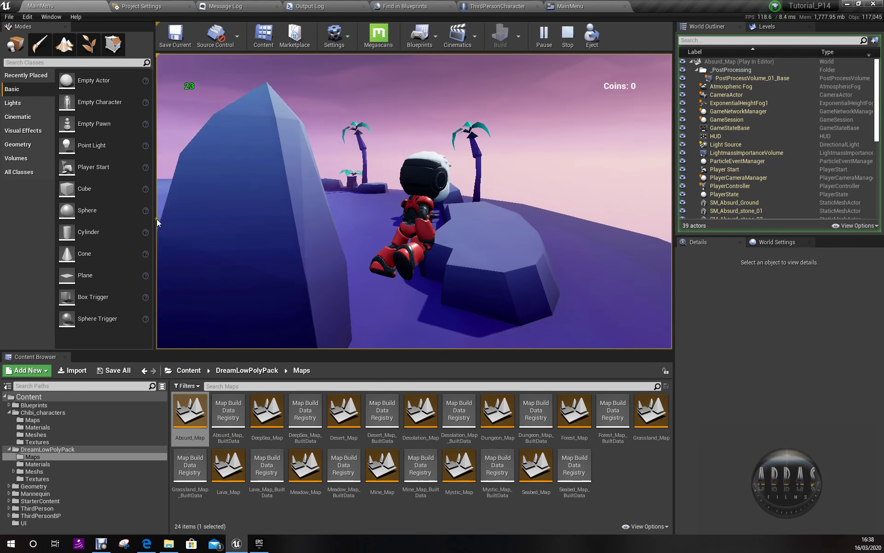
{"action": "key", "text": "w"}
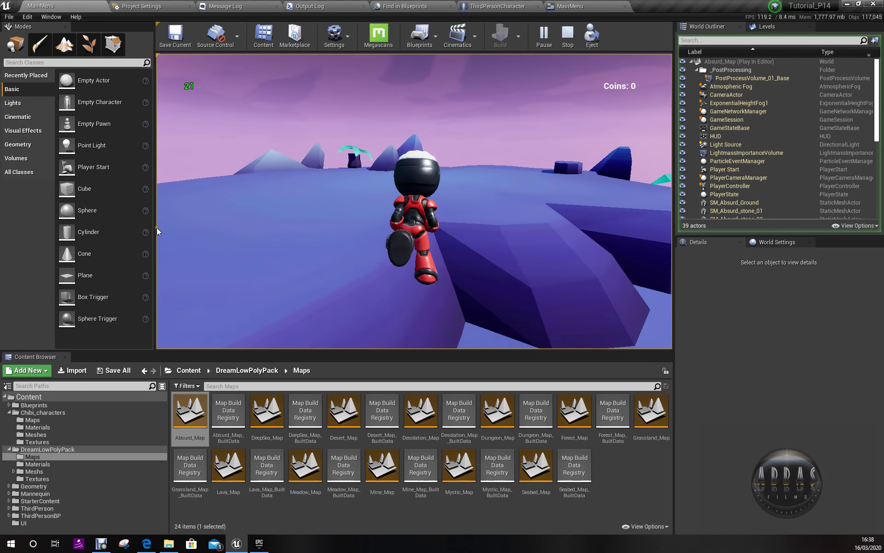
{"action": "key", "text": "w"}
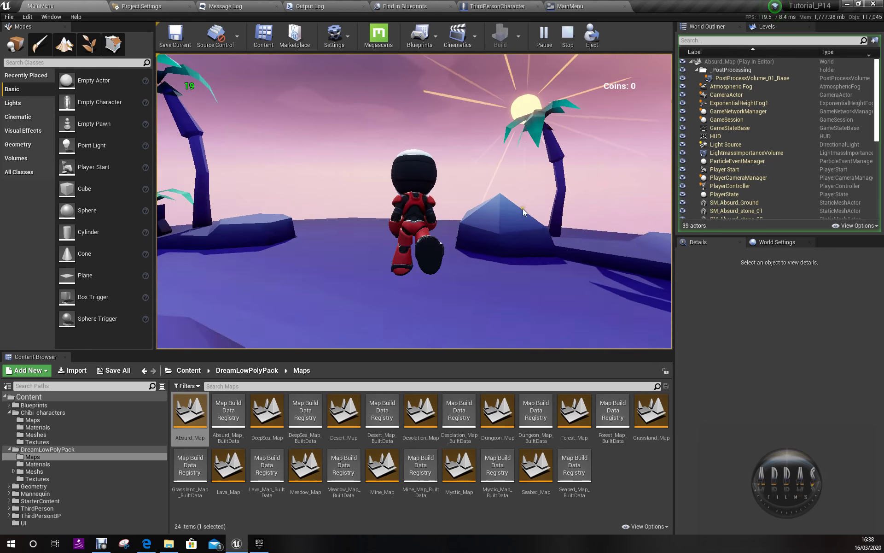
{"action": "key", "text": "w"}
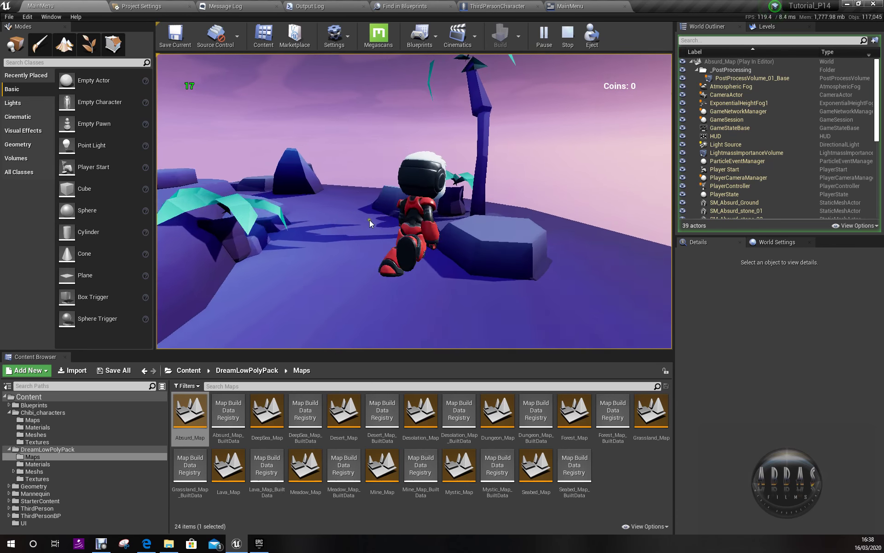
{"action": "key", "text": "w"}
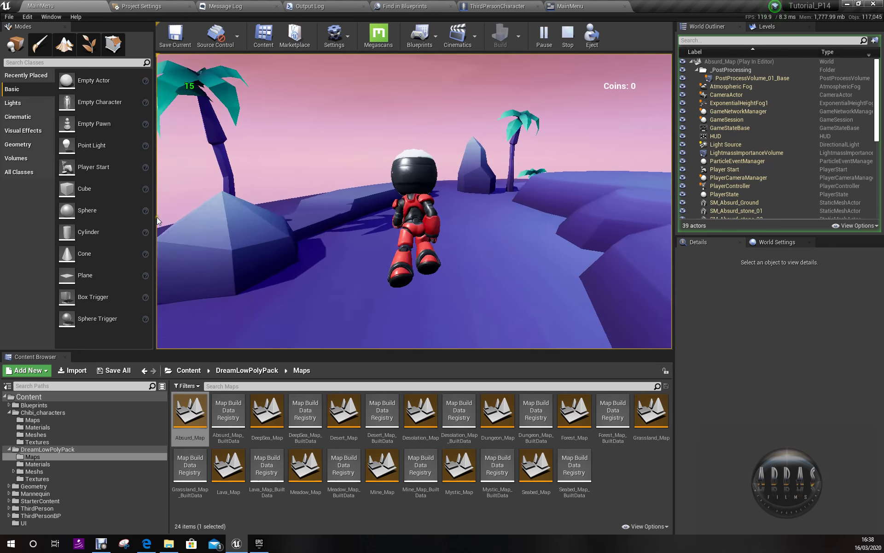
{"action": "key", "text": "w"}
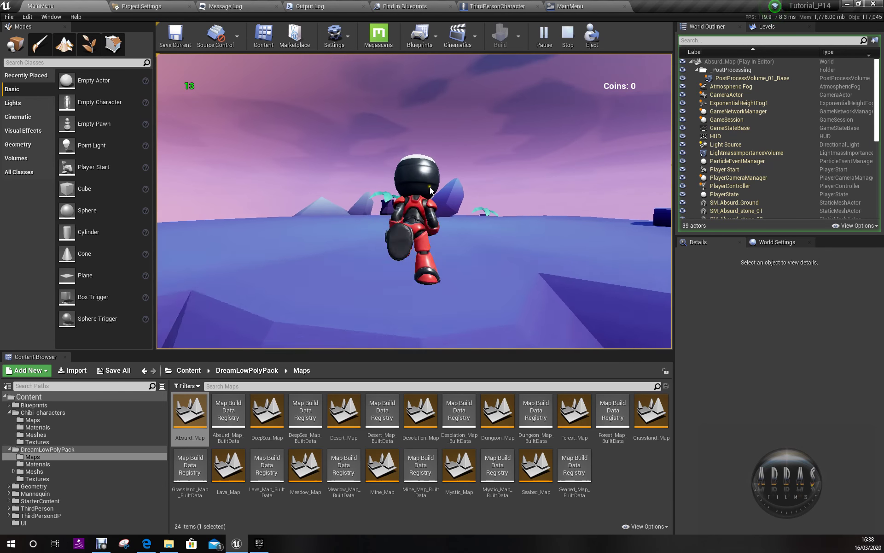
{"action": "key", "text": "w"}
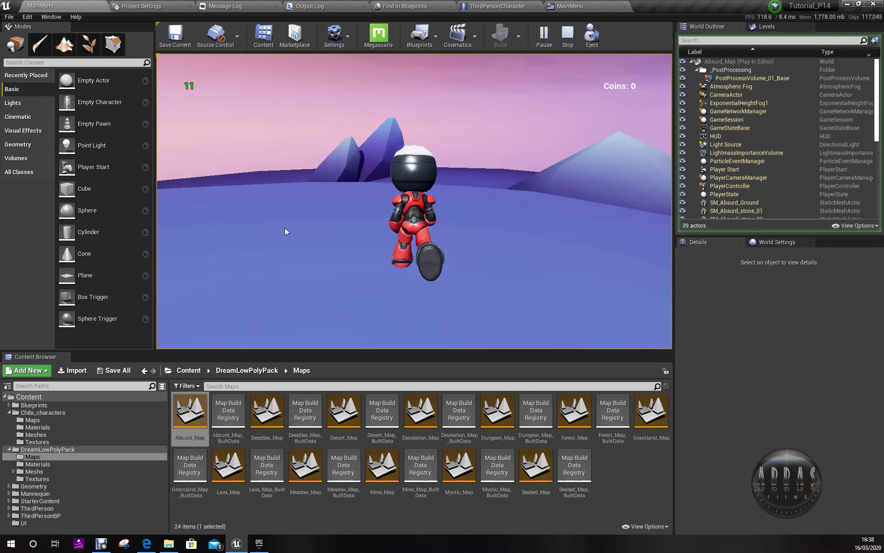
{"action": "key", "text": "w"}
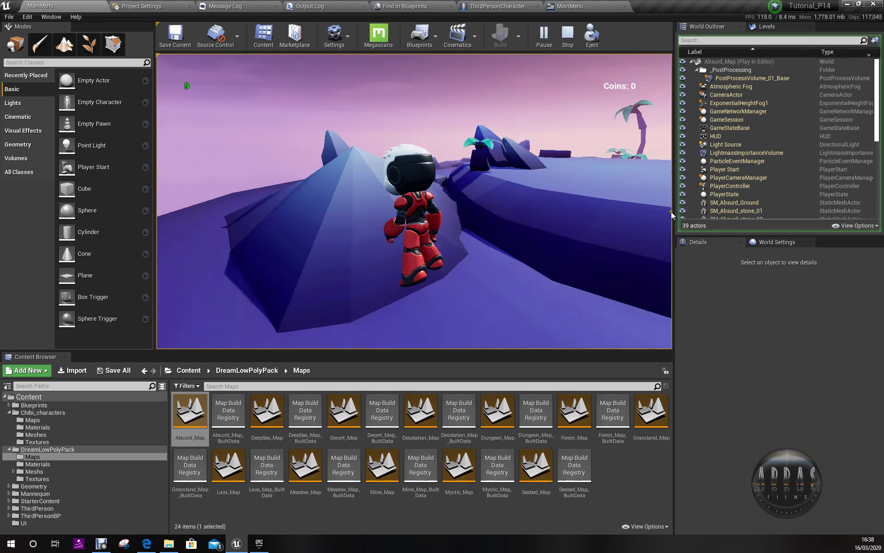
{"action": "key", "text": "w"}
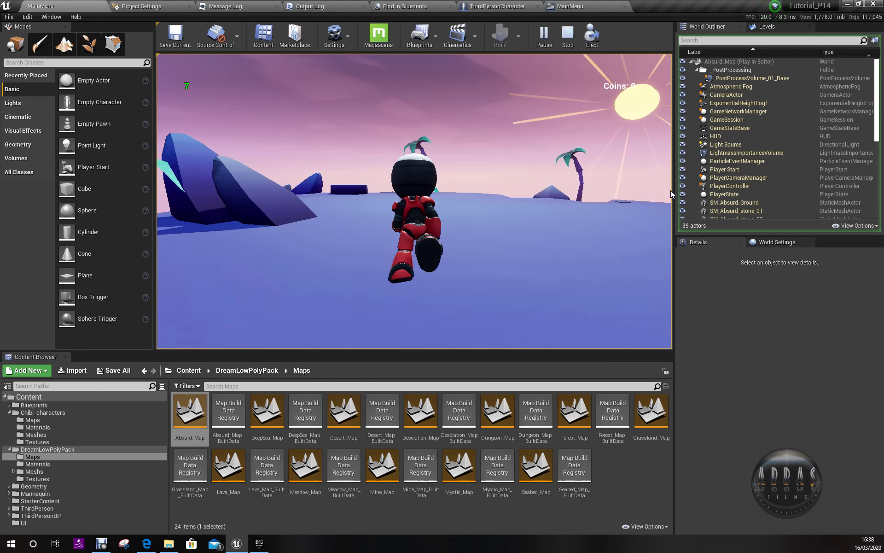
{"action": "key", "text": "w"}
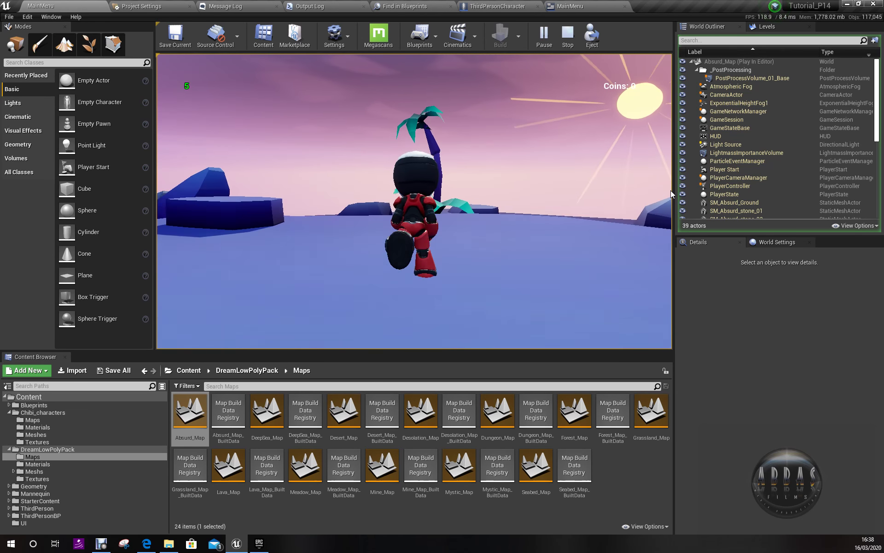
{"action": "key", "text": "w"}
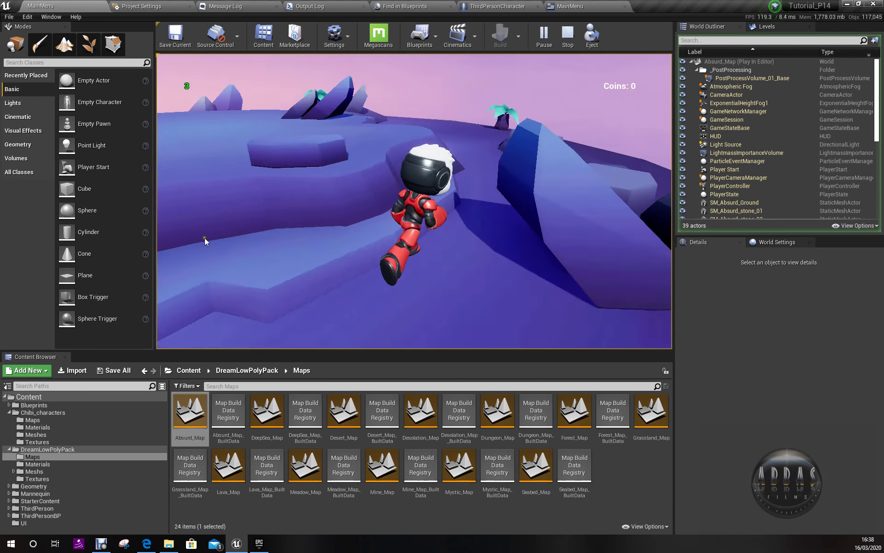
{"action": "key", "text": "w"}
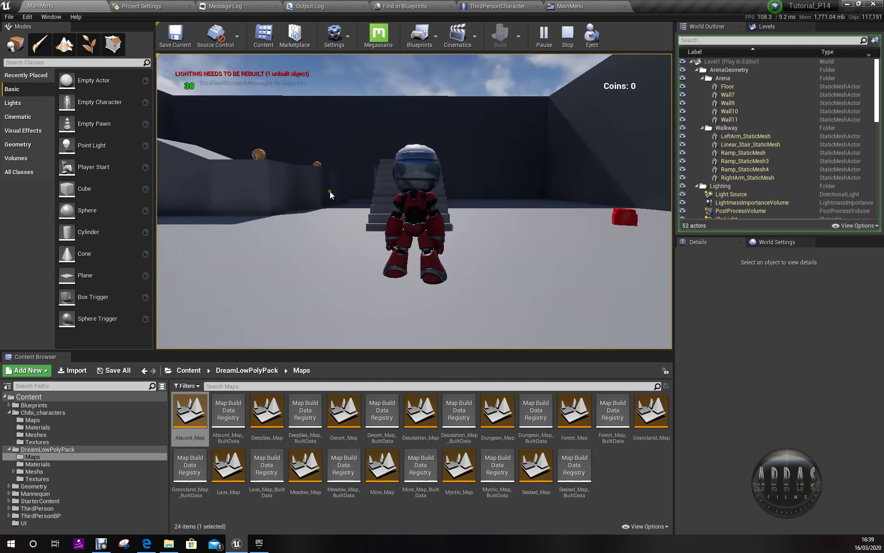
Run through Level1's stairs and walkways, collecting coins until the counter reads 10.
{"action": "key", "text": "w"}
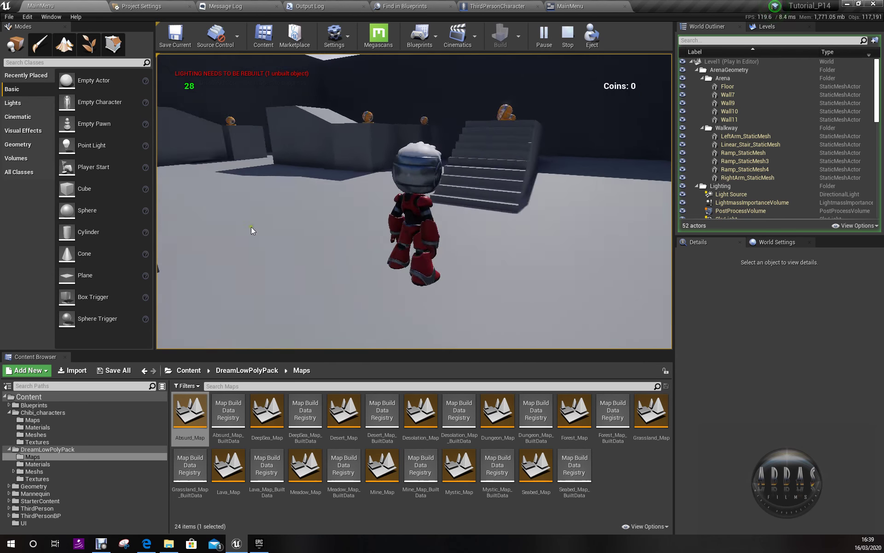
{"action": "key", "text": "a"}
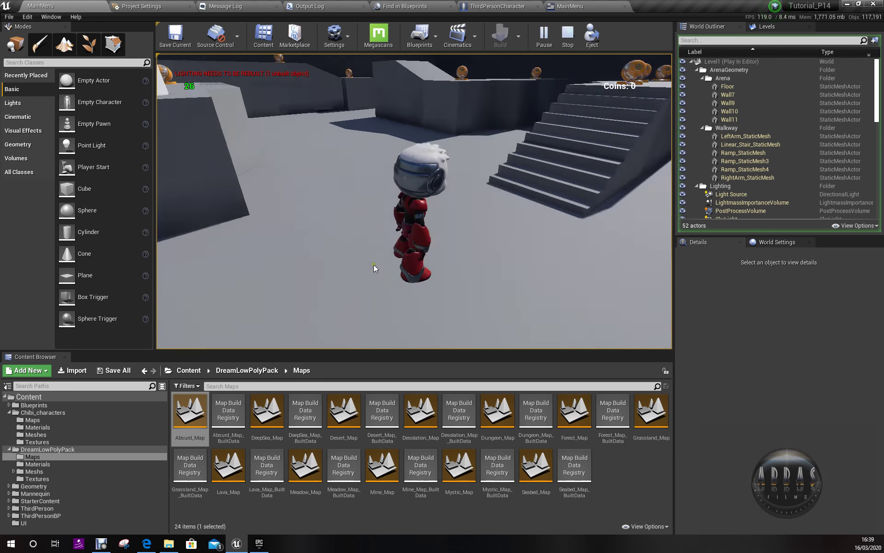
{"action": "key", "text": "w"}
{"action": "key", "text": "w"}
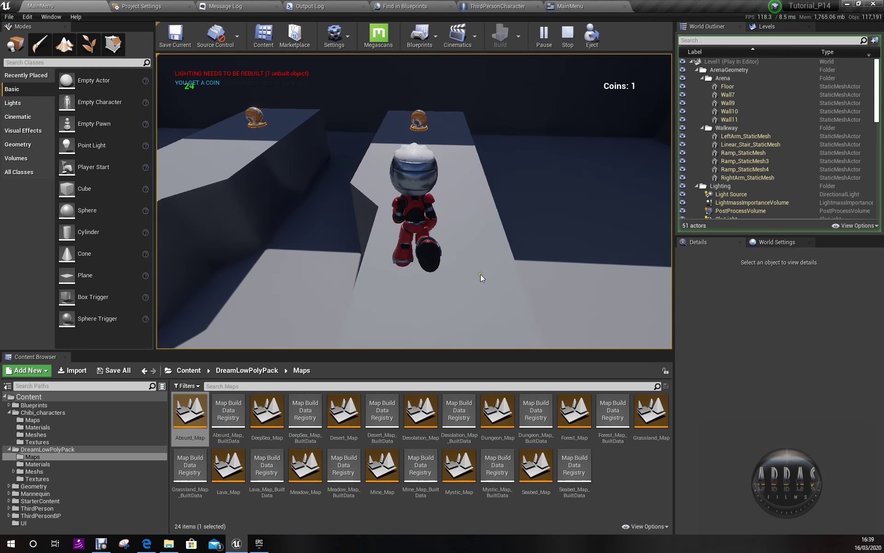
{"action": "key", "text": "w"}
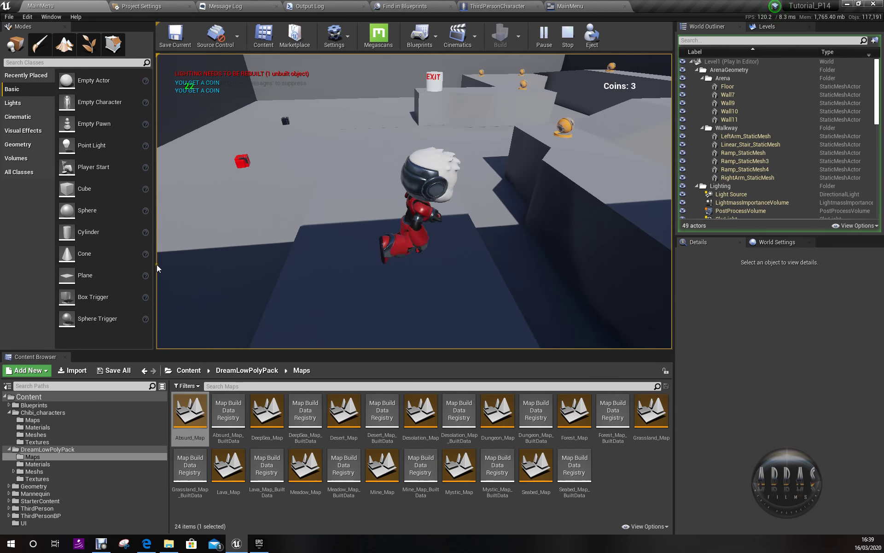
{"action": "key", "text": "w"}
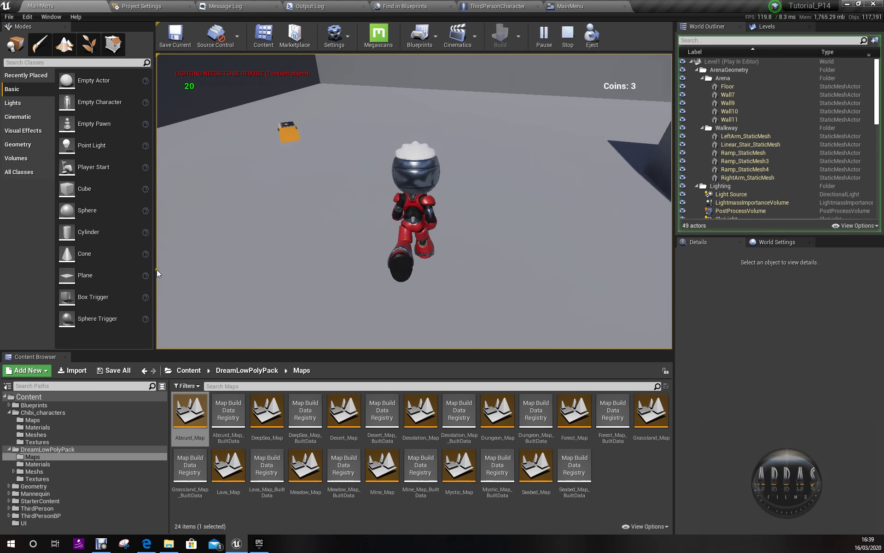
{"action": "key", "text": "w"}
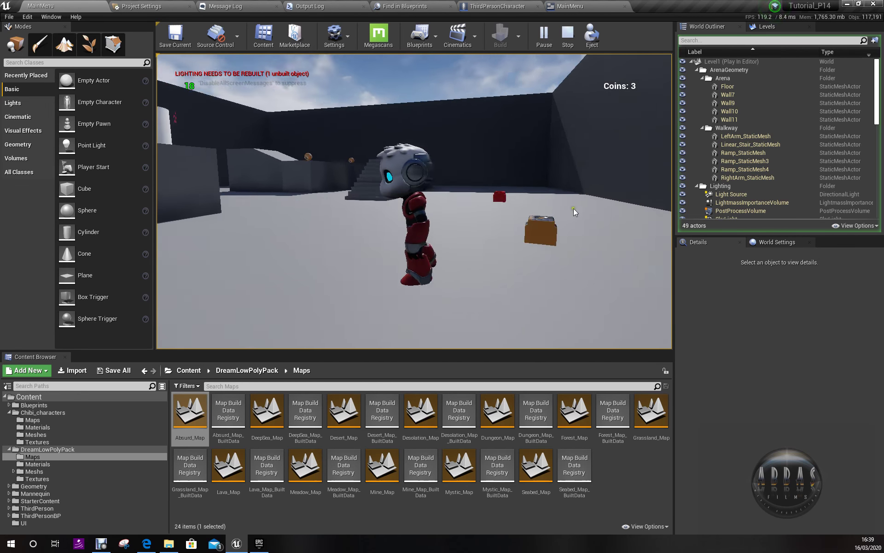
{"action": "key", "text": "w"}
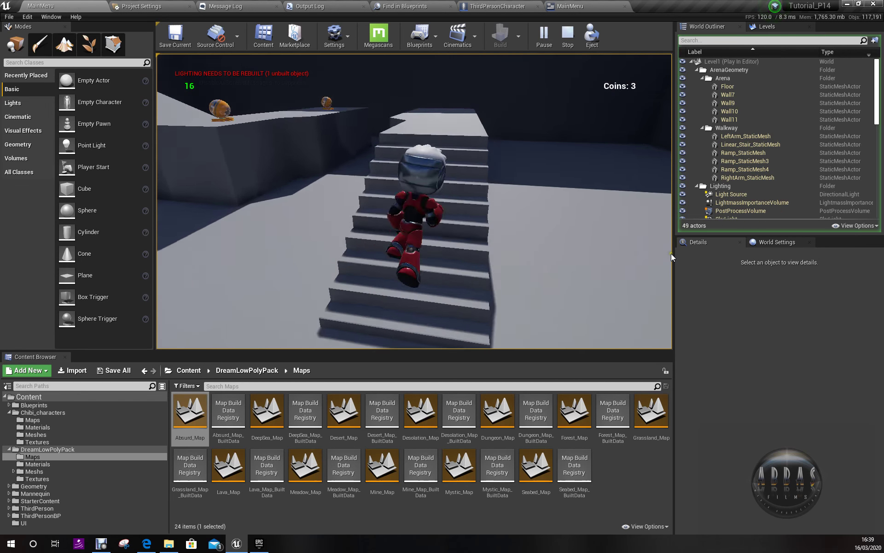
{"action": "key", "text": "w"}
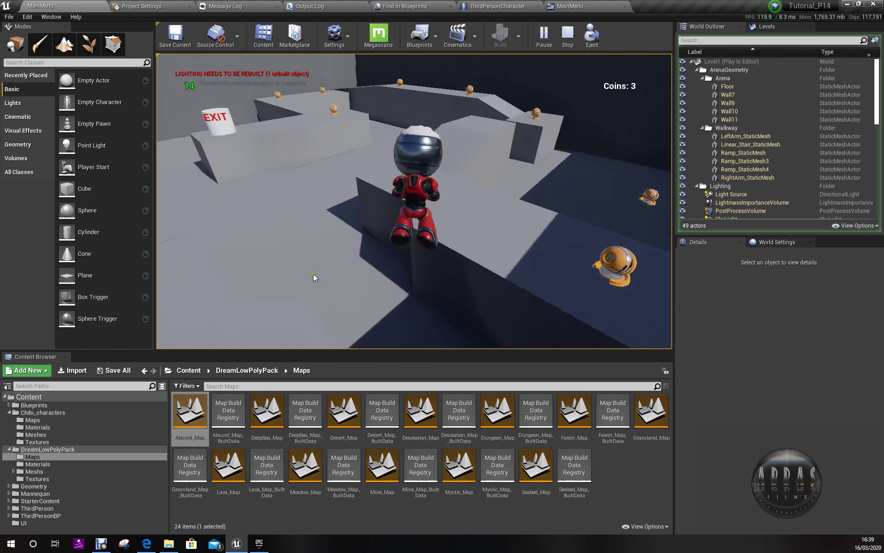
{"action": "key", "text": "w"}
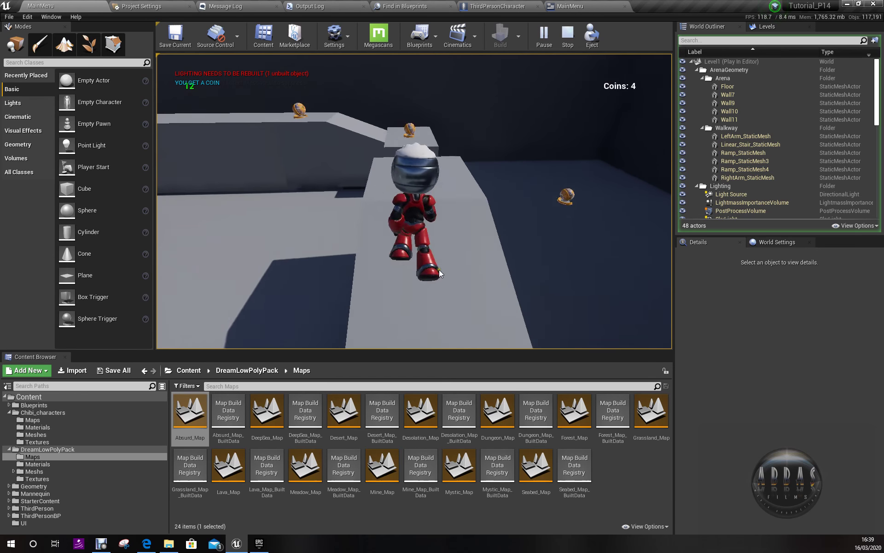
{"action": "key", "text": "w"}
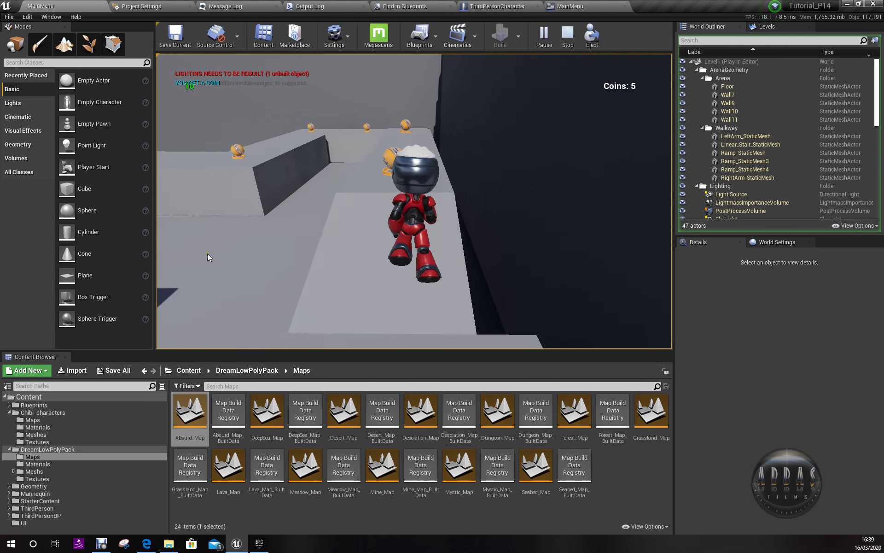
{"action": "key", "text": "w"}
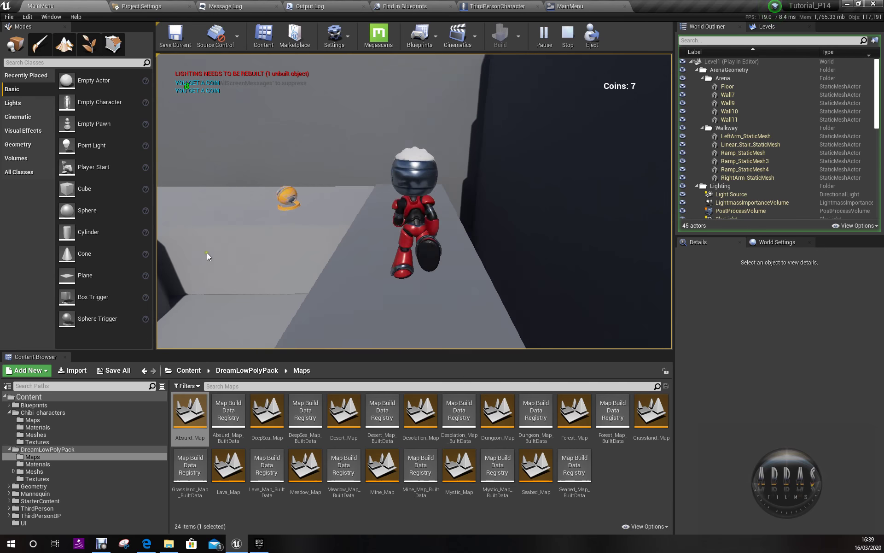
{"action": "key", "text": "w"}
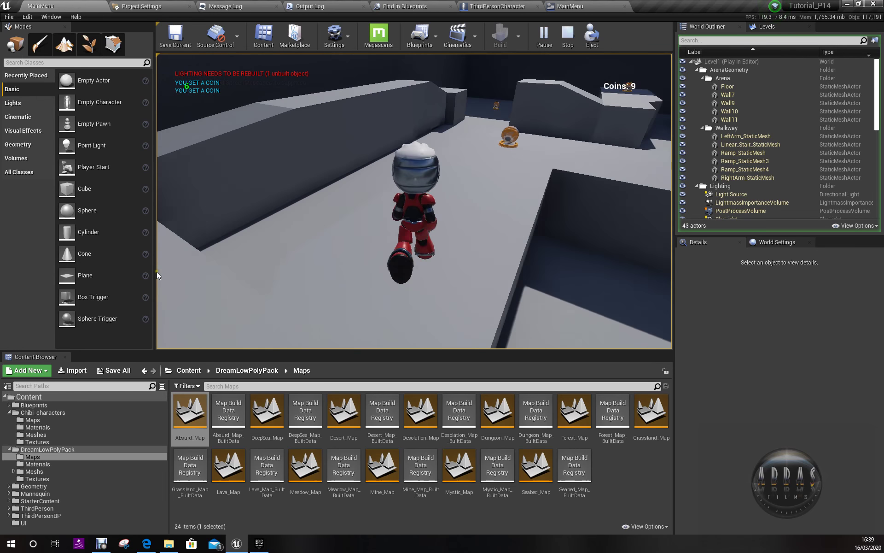
{"action": "key", "text": "w"}
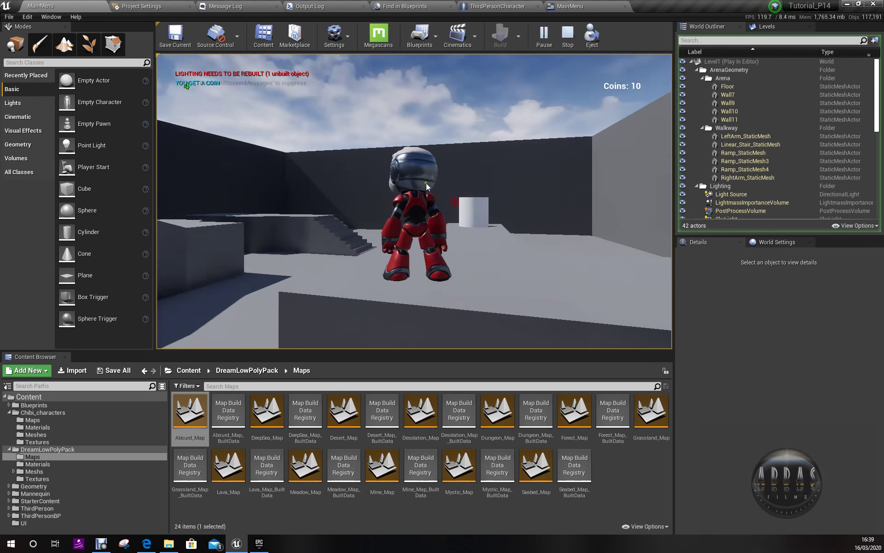
{"action": "key", "text": "w"}
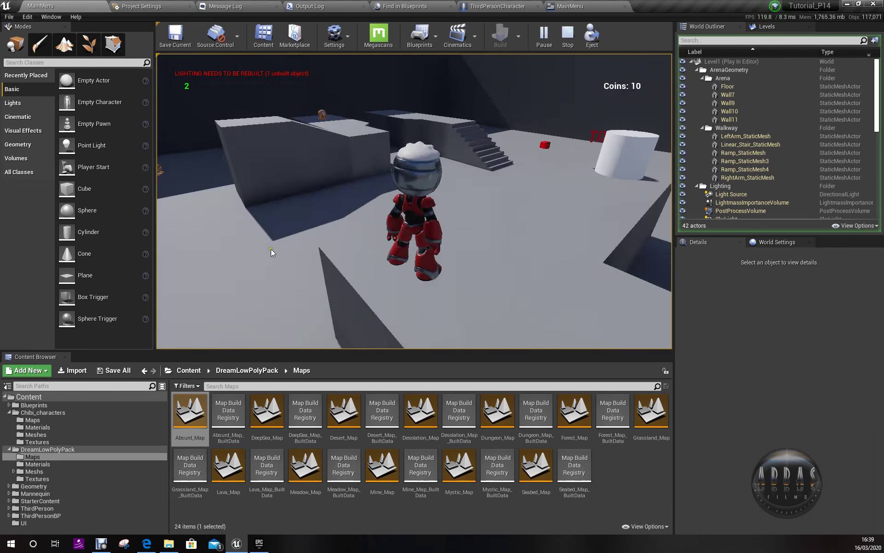